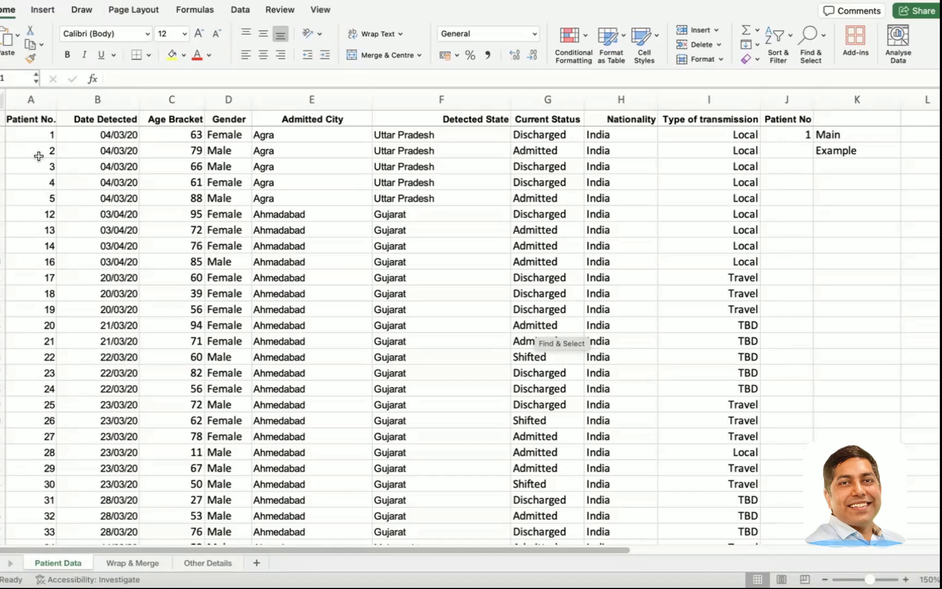
Look over the patient records in the Patient Data sheet, covering the patient number, detection date and detected state columns.
left_click_drag(29, 133, 19, 359)
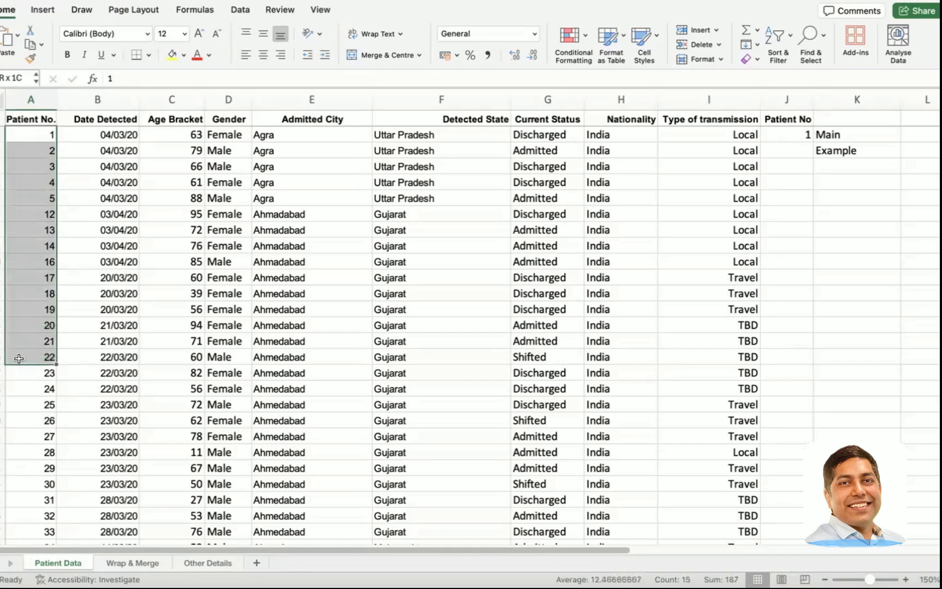
scroll(19, 359, "down", 5)
scroll(19, 358, "up", 5)
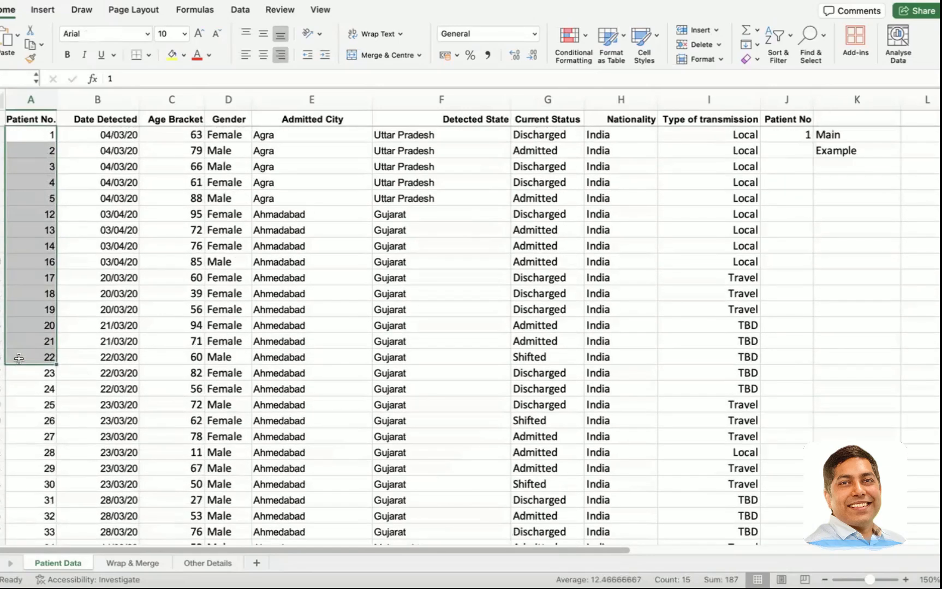
scroll(20, 358, "down", 15)
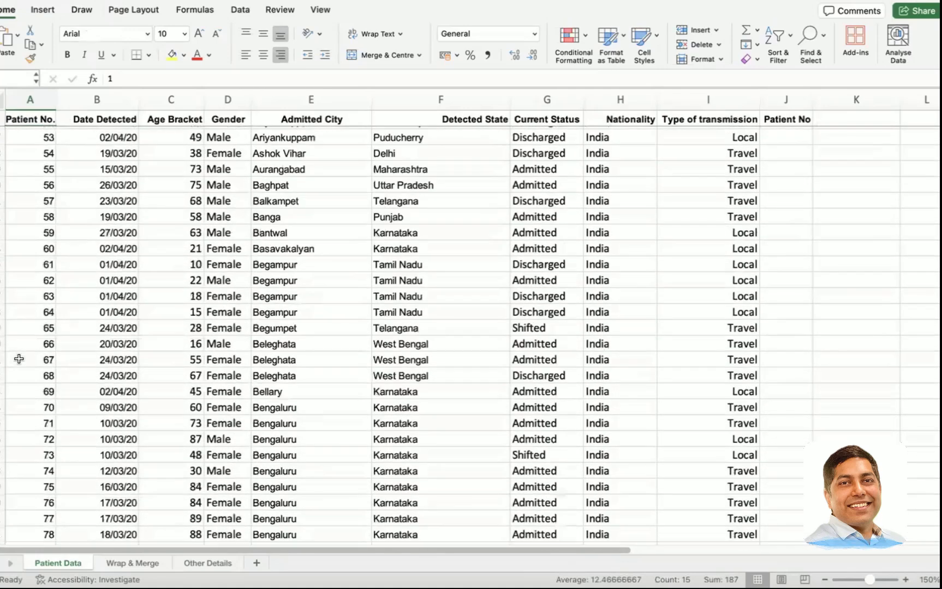
scroll(19, 358, "up", 15)
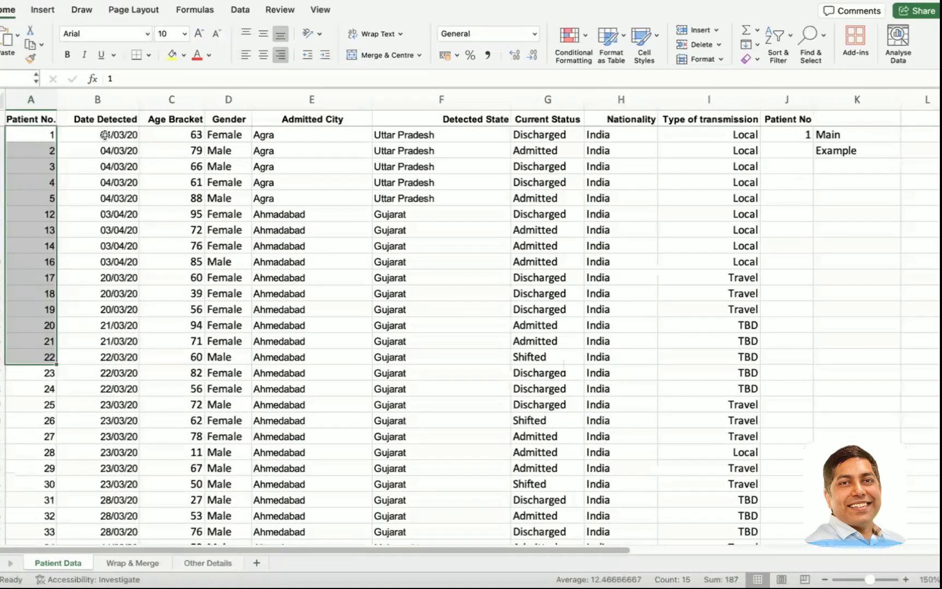
left_click(104, 134)
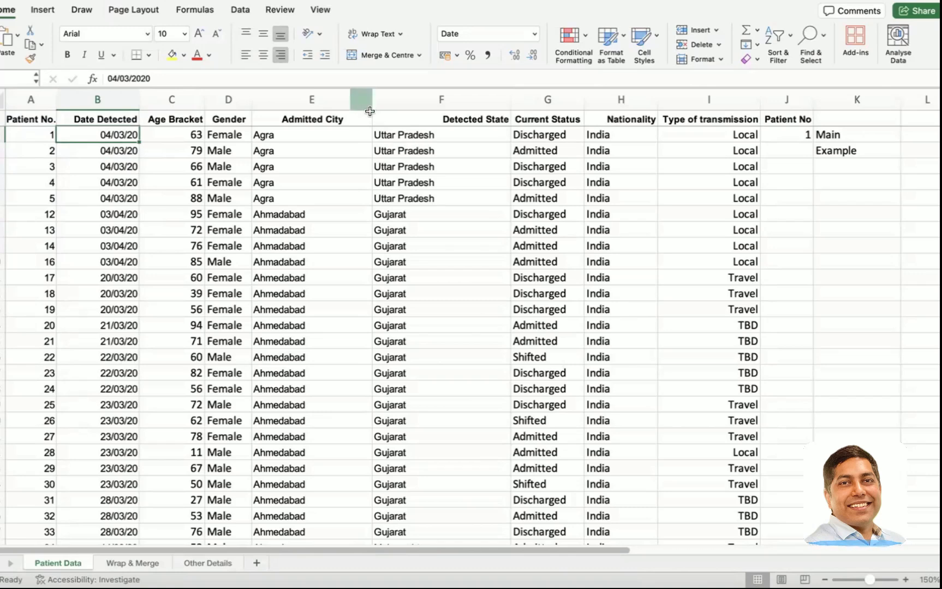
left_click(421, 121)
left_click(448, 149)
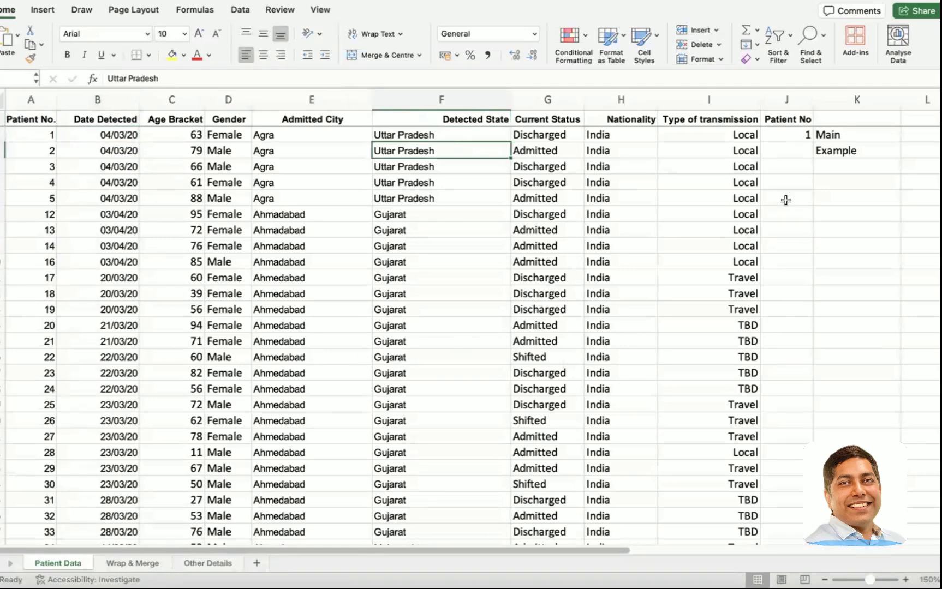
left_click(826, 200)
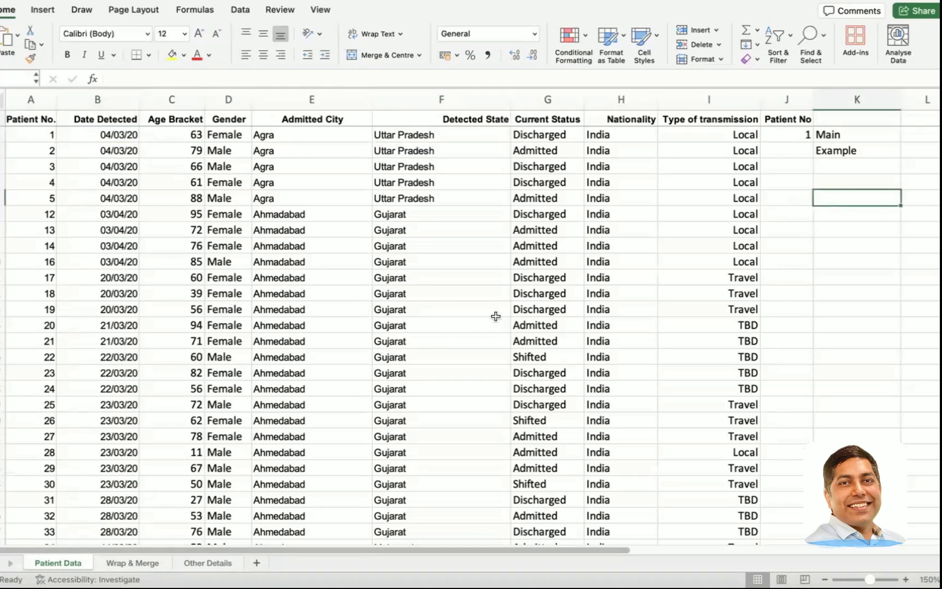
Turn on filtering for the header row of the patient data table.
left_click(434, 182)
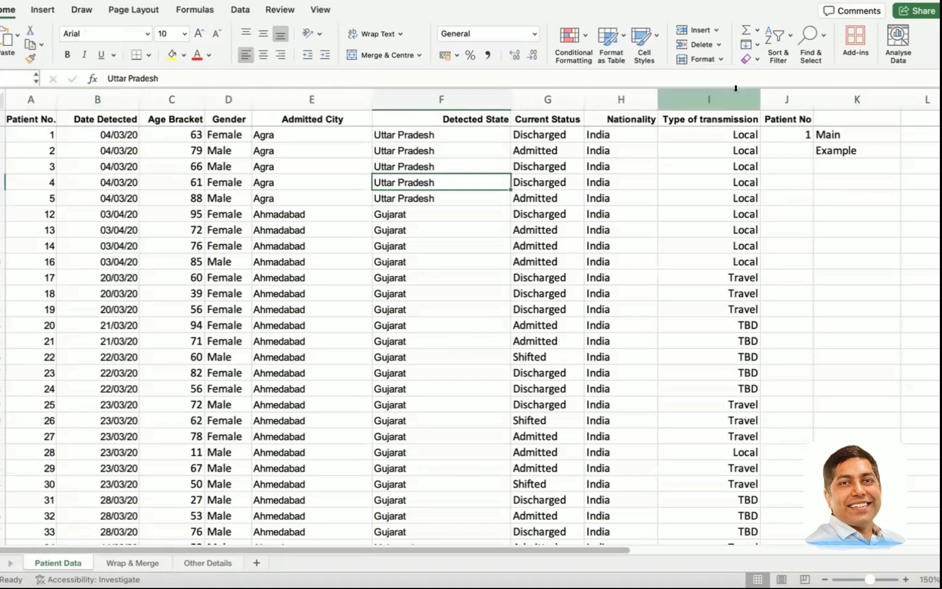
left_click(785, 41)
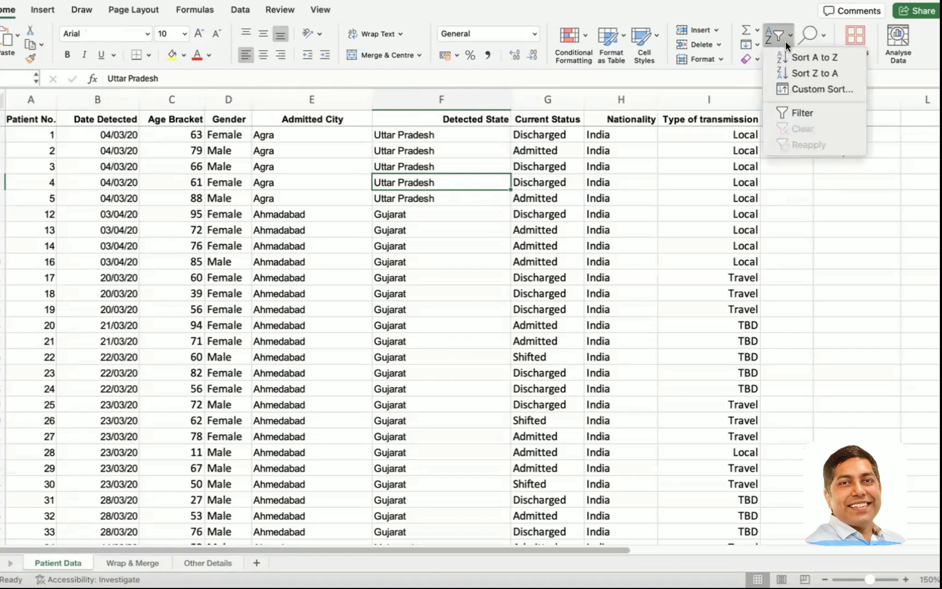
left_click(798, 114)
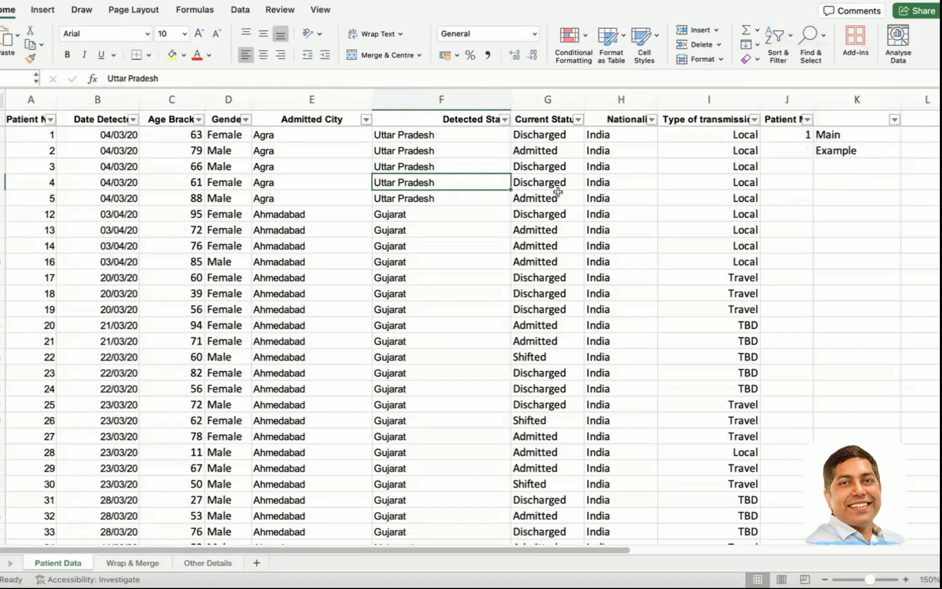
Sort the patient table by Detected State in ascending order.
left_click(504, 120)
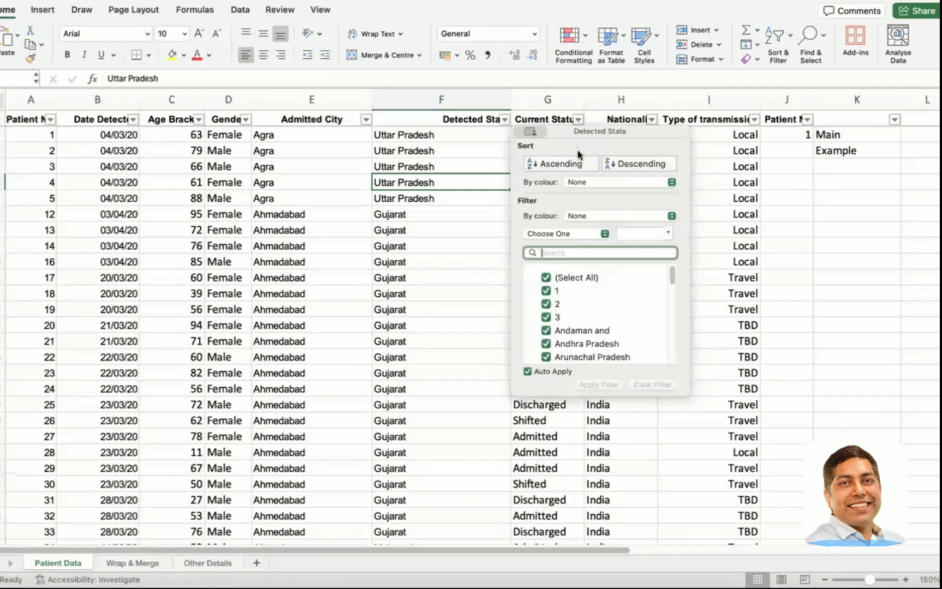
left_click(549, 162)
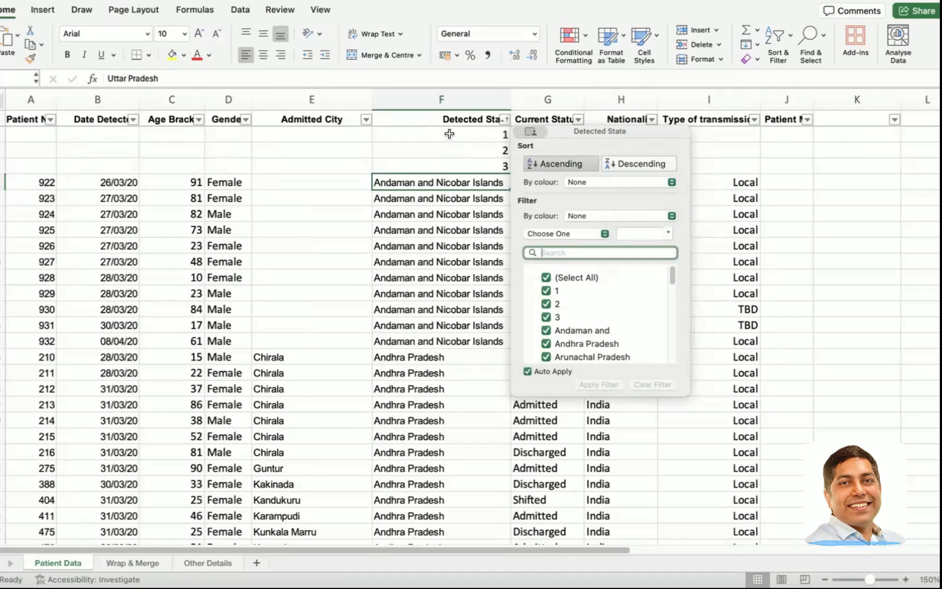
left_click(435, 192)
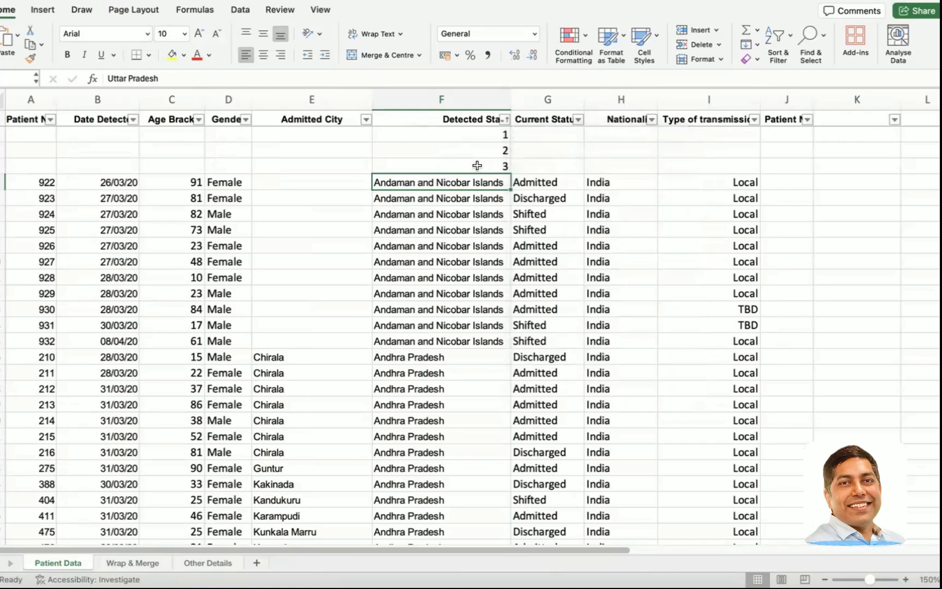
Delete the three stray rows directly below the header that hold only 1, 2 and 3 in the Detected State column.
left_click_drag(441, 134, 423, 215)
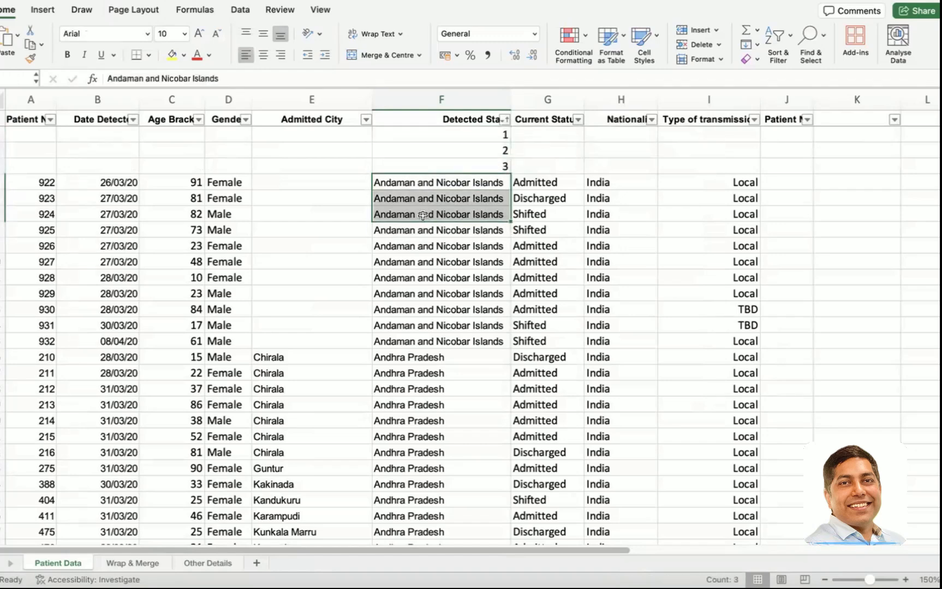
left_click_drag(415, 135, 412, 162)
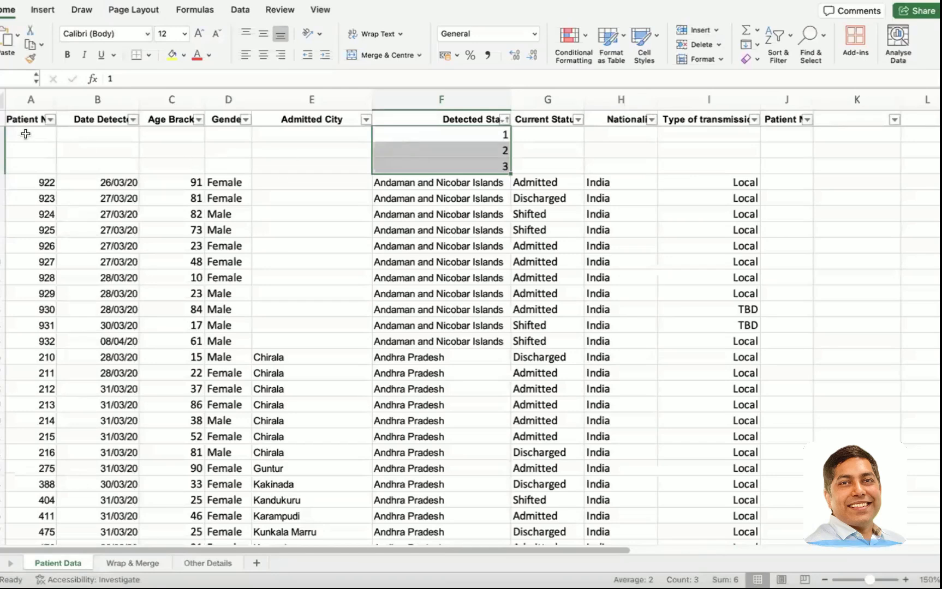
left_click_drag(3, 135, 2, 166)
right_click(3, 163)
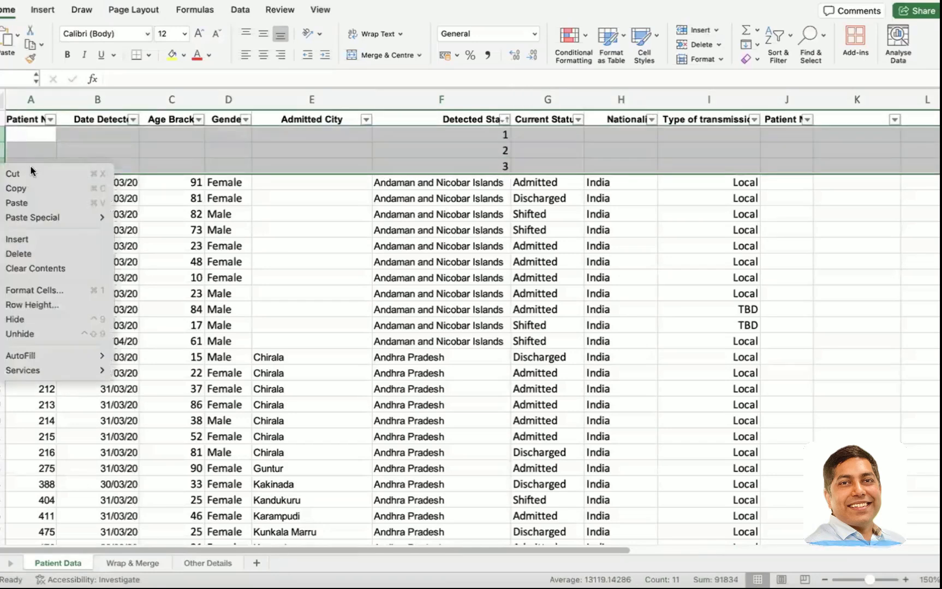
left_click(31, 248)
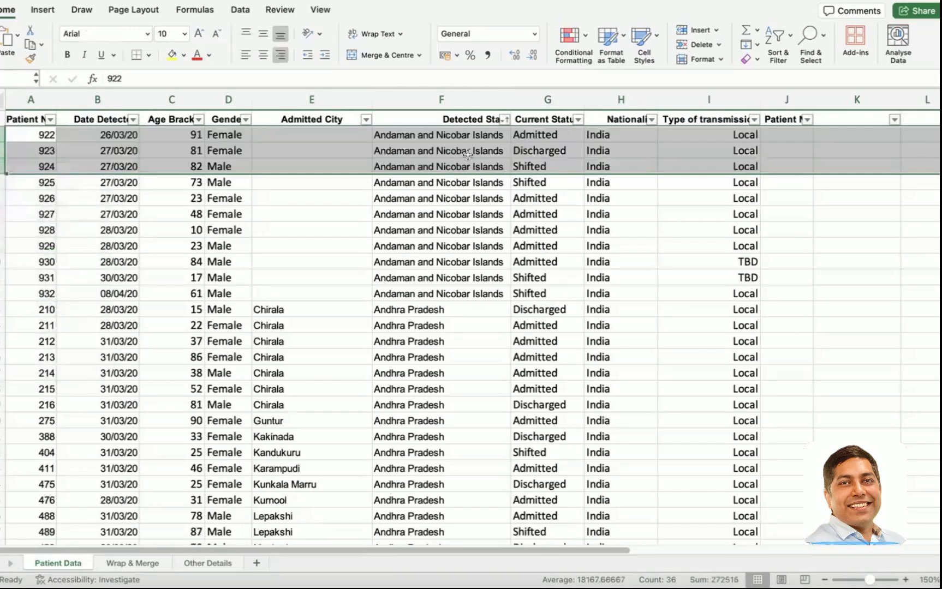
Examine the order of the state names in the Detected State column from its first record to its last.
left_click_drag(438, 135, 435, 326)
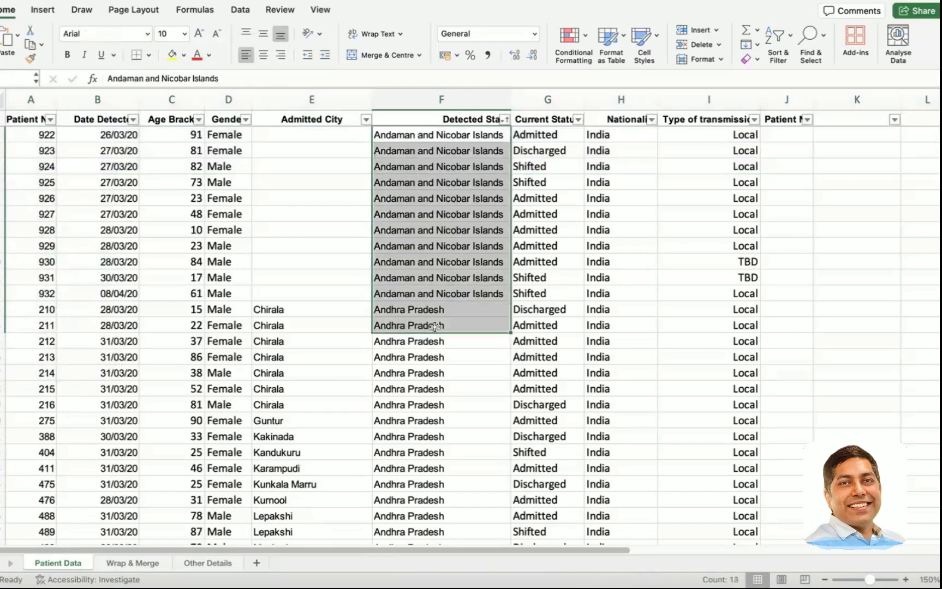
scroll(435, 325, "down", 20)
scroll(435, 326, "down", 20)
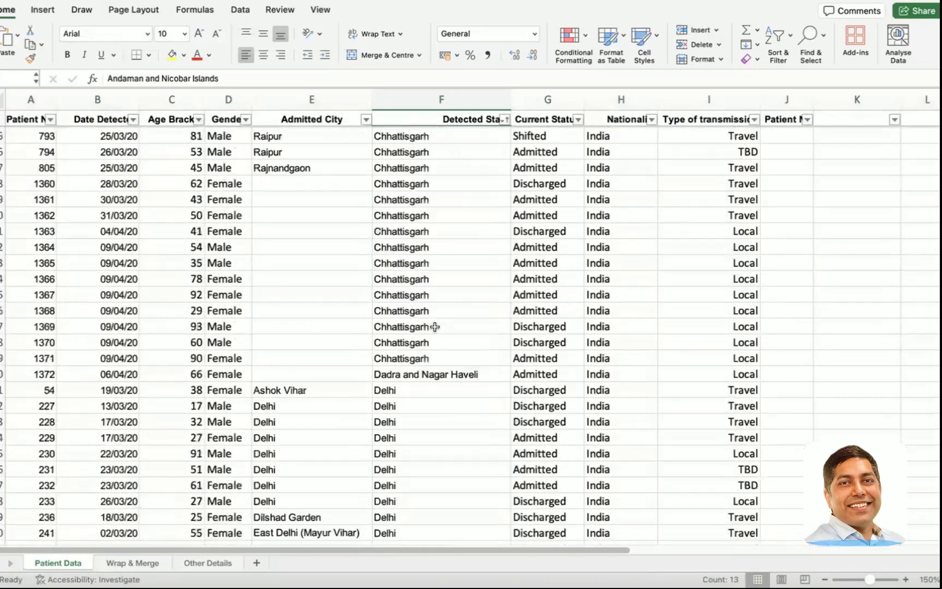
scroll(434, 325, "up", 10)
scroll(435, 327, "up", 20)
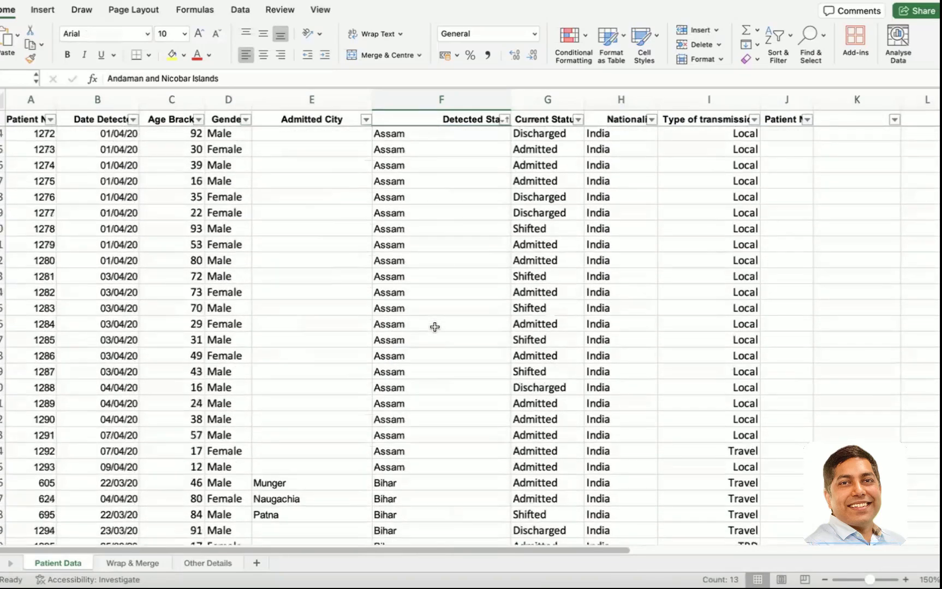
left_click(410, 134)
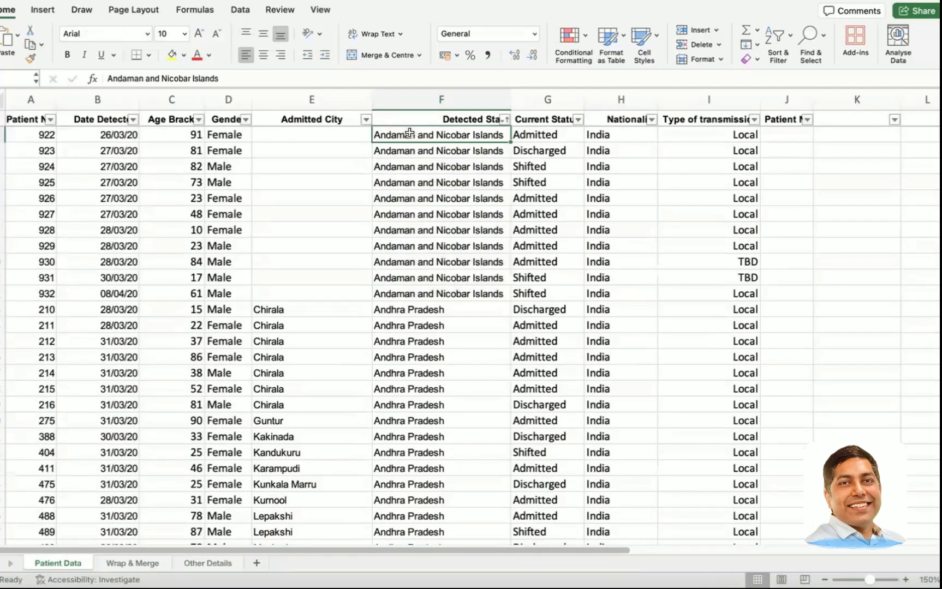
key("ctrl+Down")
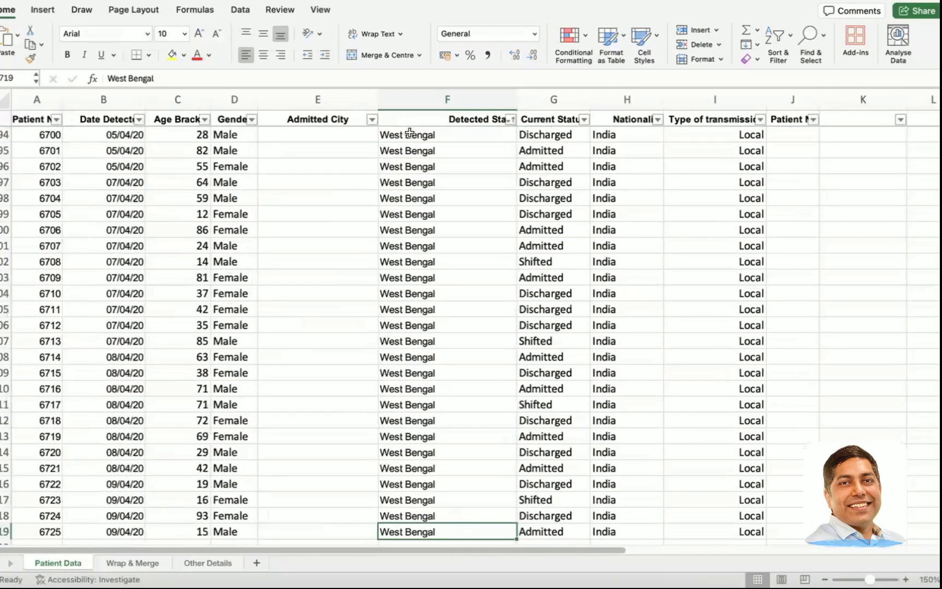
key("ctrl+Up")
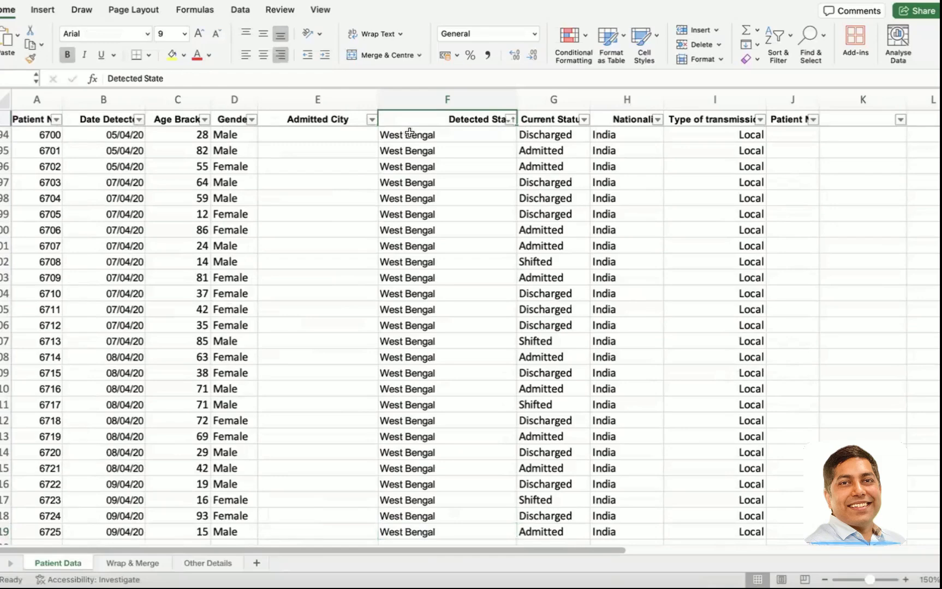
key("ctrl+Down")
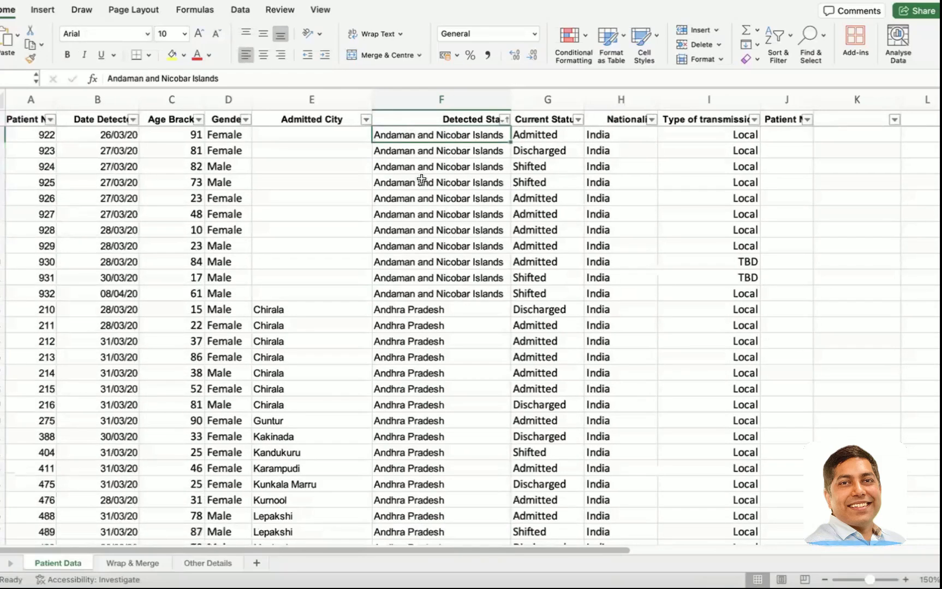
Sort the patient table by Detected State in descending order.
left_click(505, 119)
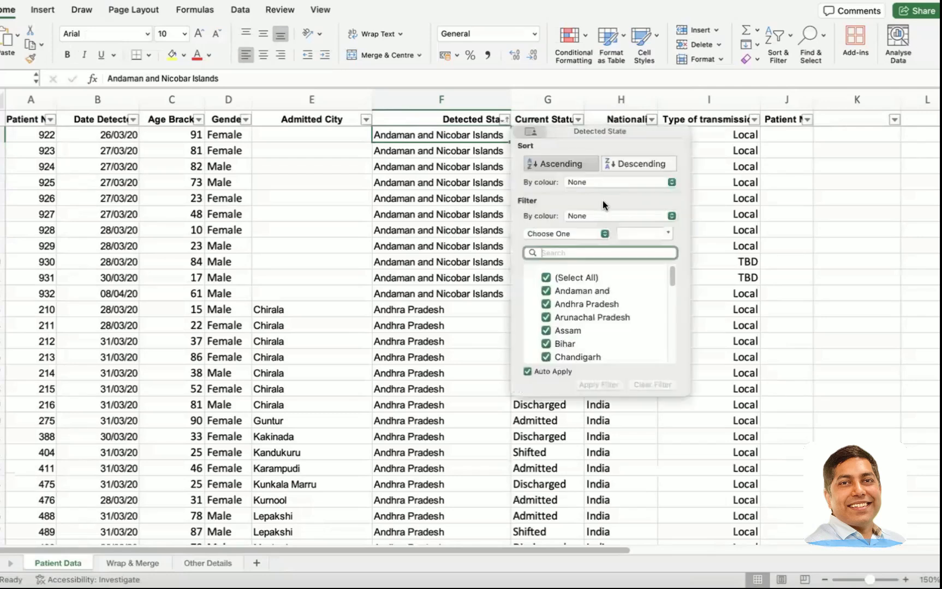
left_click(623, 163)
left_click(479, 160)
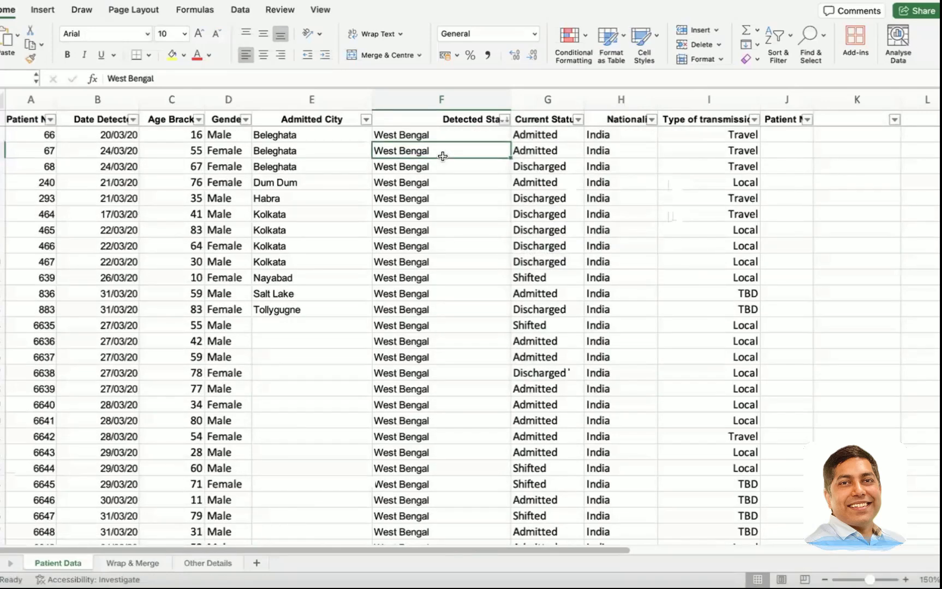
left_click(442, 156)
scroll(511, 119, "up", 10)
scroll(714, 210, "right", 10)
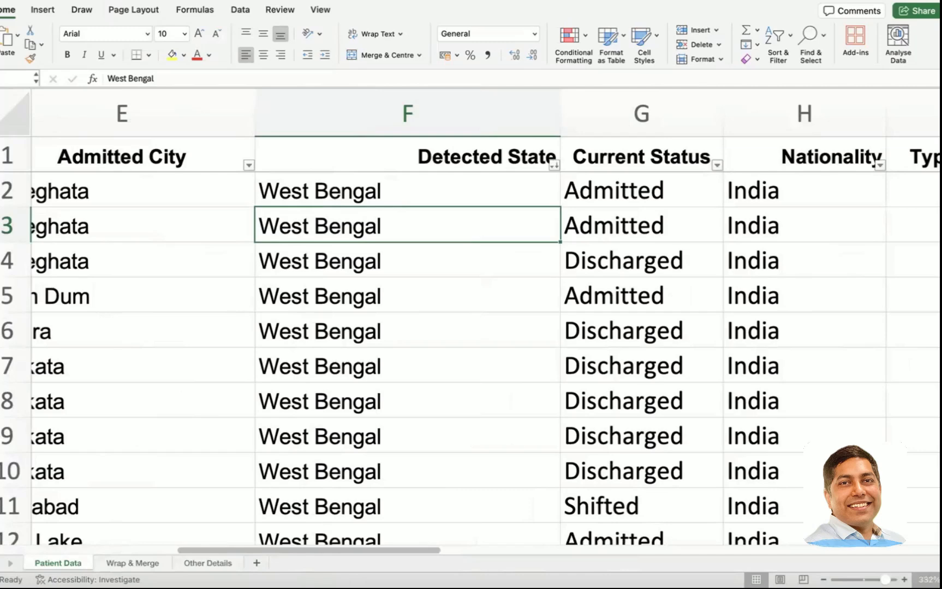
Set the worksheet zoom to 150%.
left_click(927, 579)
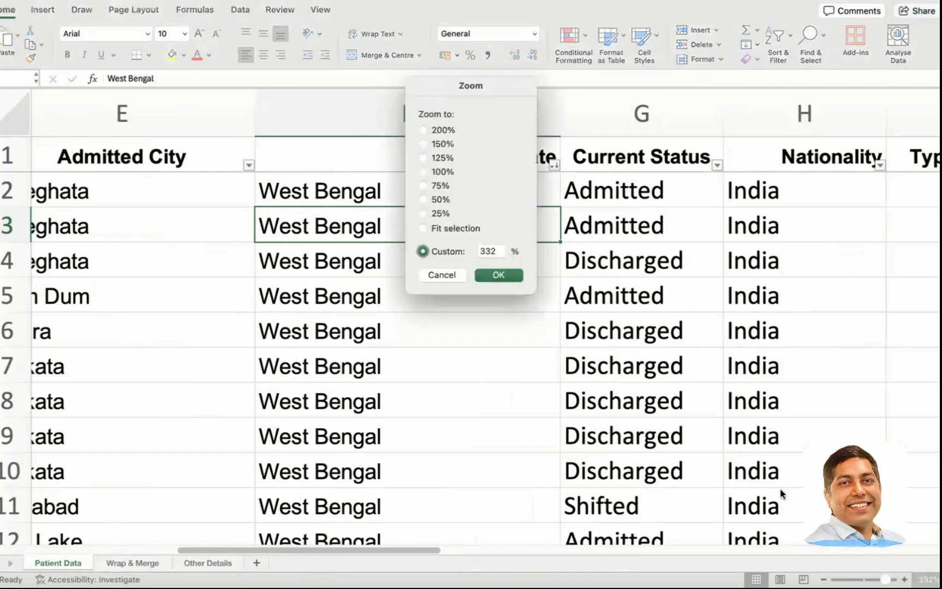
left_click(424, 144)
left_click(500, 271)
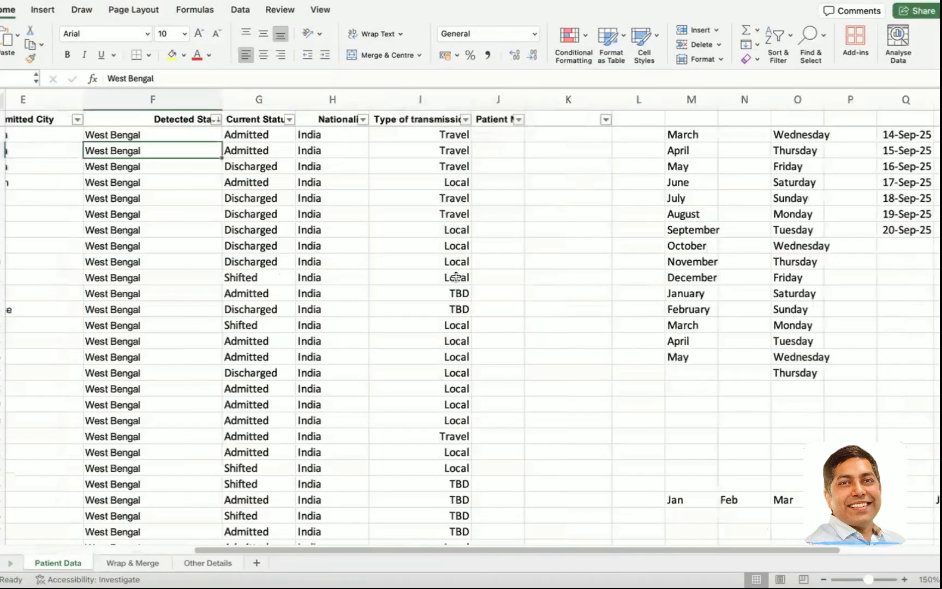
scroll(442, 274, "left", 5)
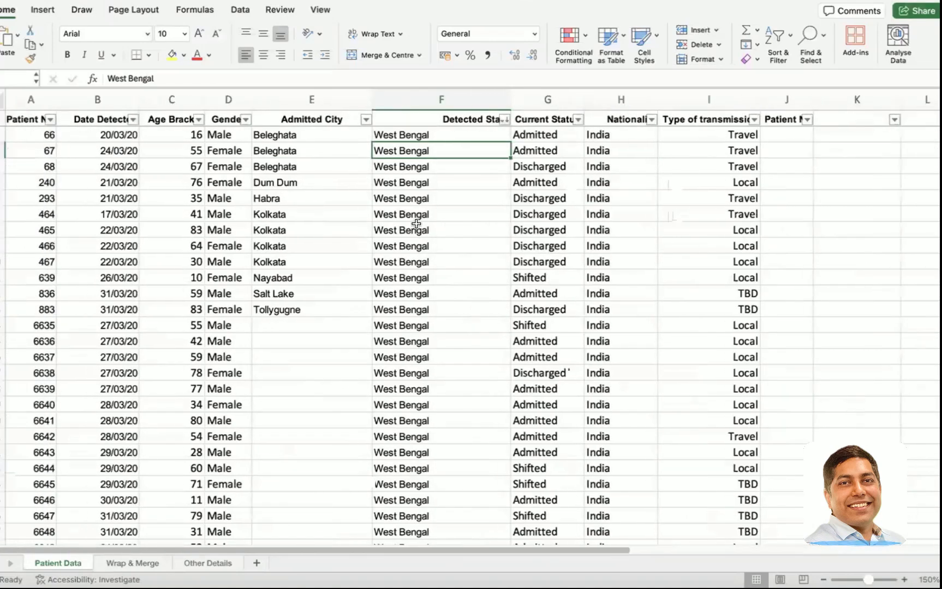
Sort the patient table by Age Bracket in ascending order and check the ages down the column.
left_click(199, 119)
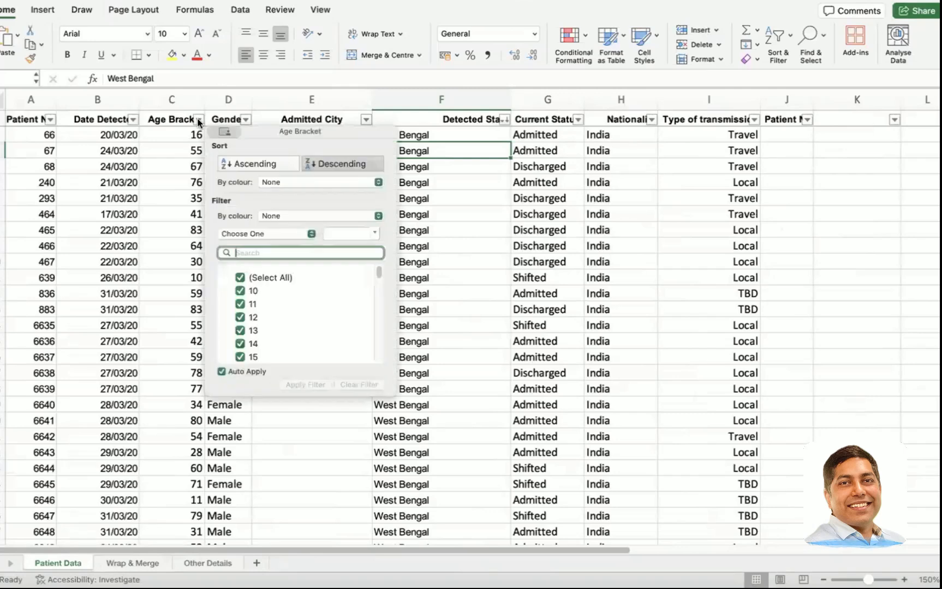
left_click(233, 160)
left_click(173, 143)
left_click(172, 143)
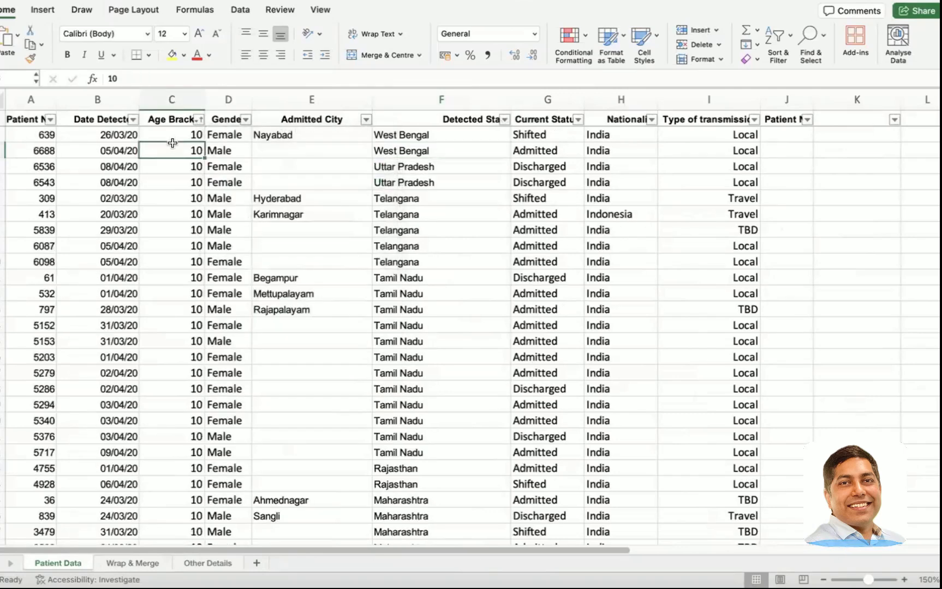
scroll(173, 143, "down", 20)
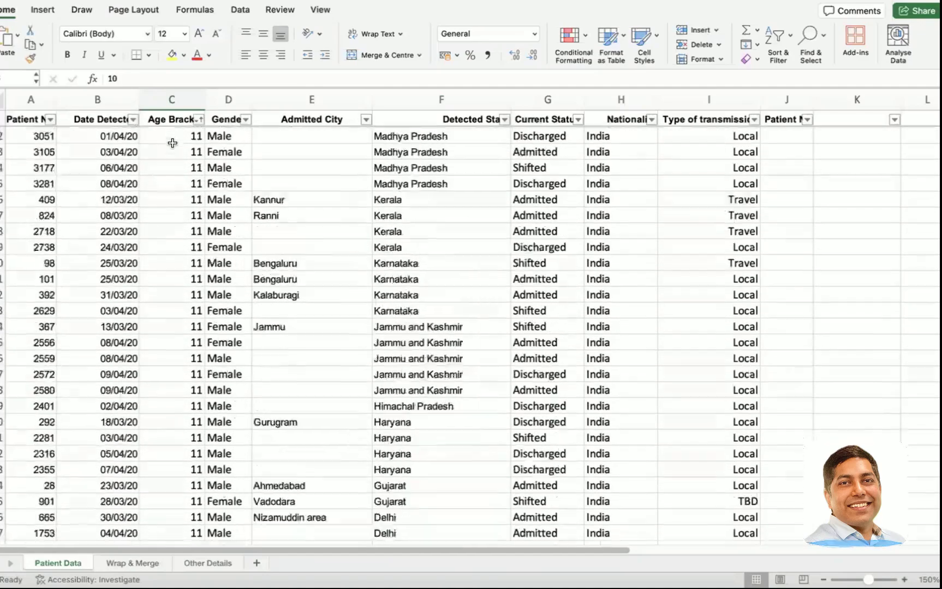
scroll(173, 147, "down", 20)
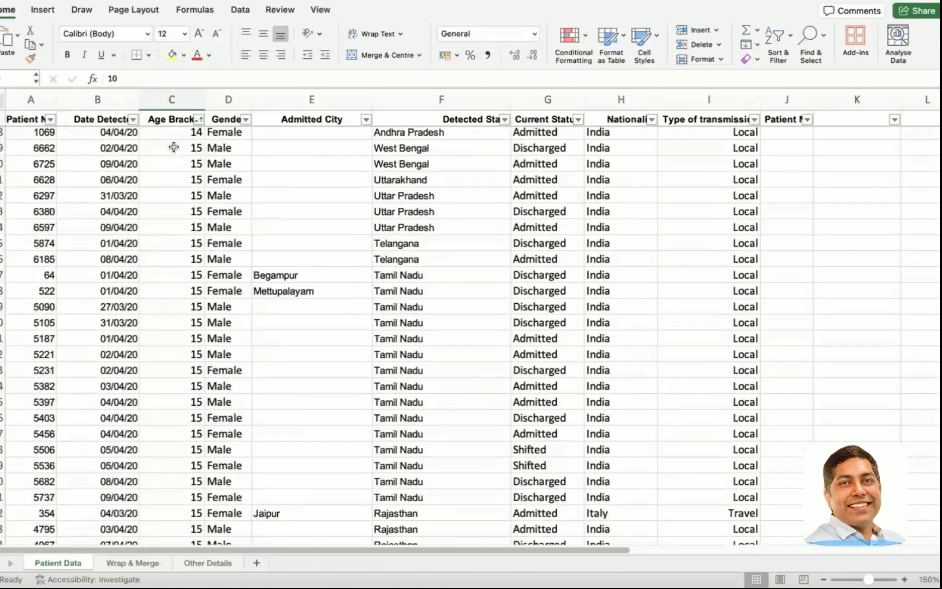
scroll(203, 125, "up", 20)
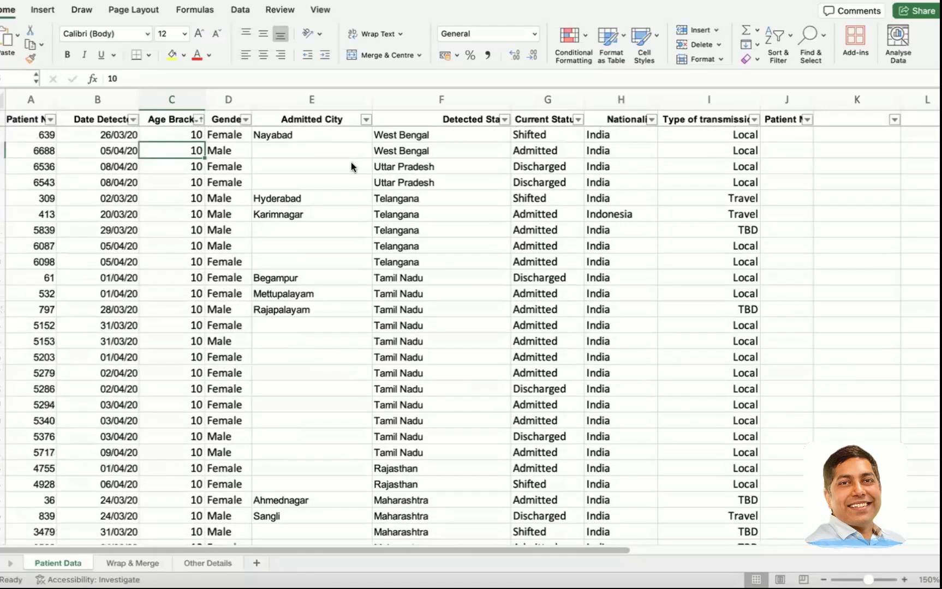
Sort the patient table by Age Bracket in descending order and check the ages down the column.
left_click(199, 120)
left_click(335, 163)
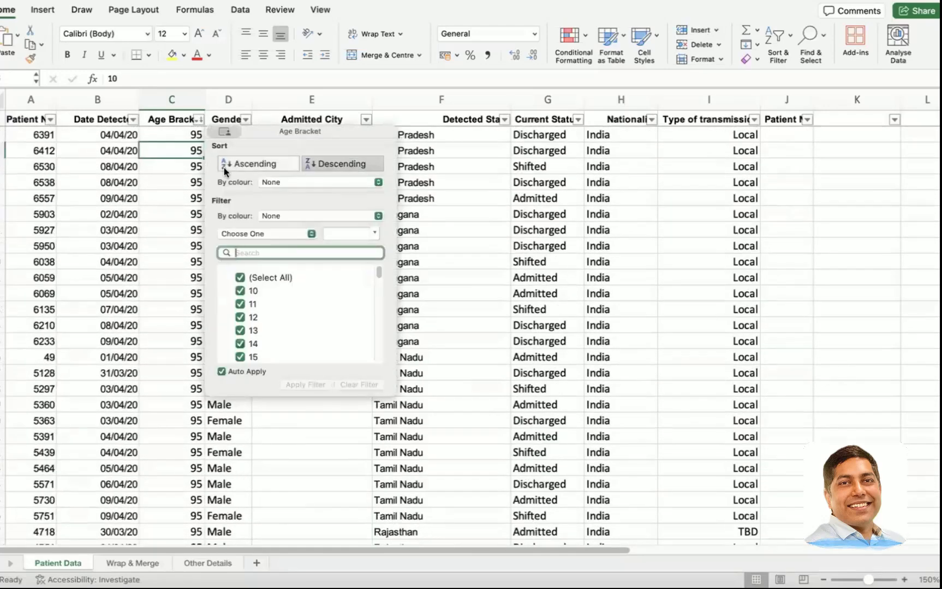
left_click(168, 129)
left_click(175, 137)
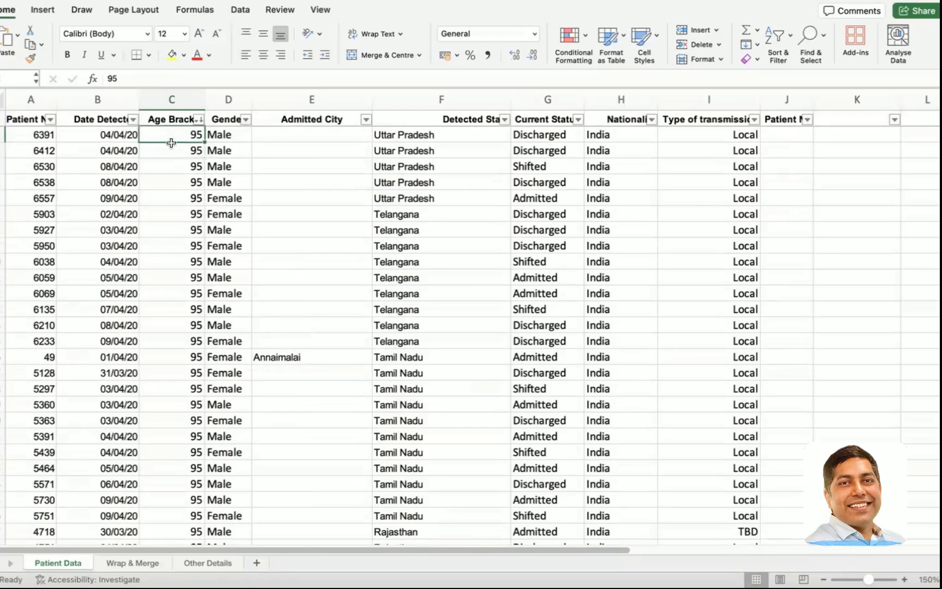
left_click_drag(174, 138, 164, 364)
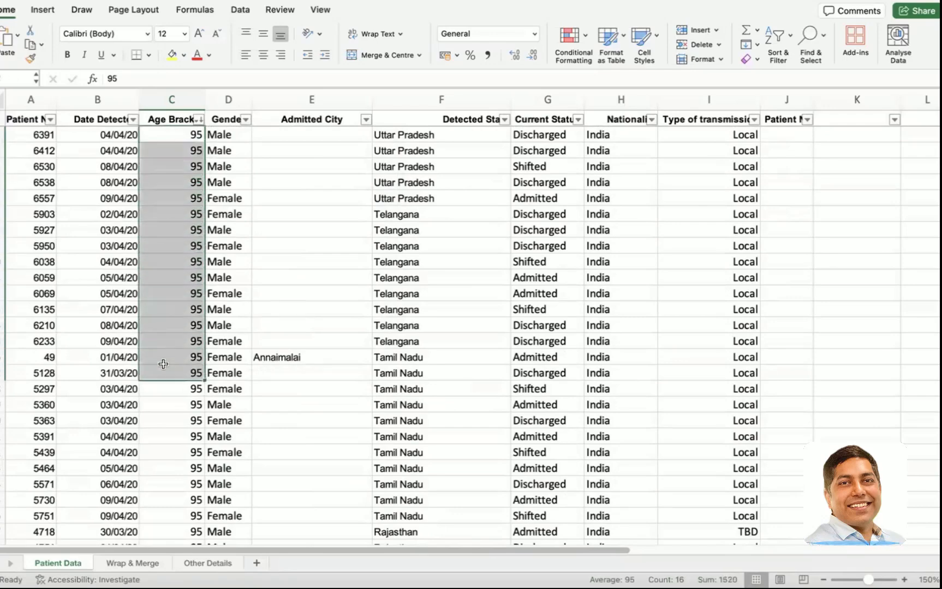
scroll(163, 364, "down", 10)
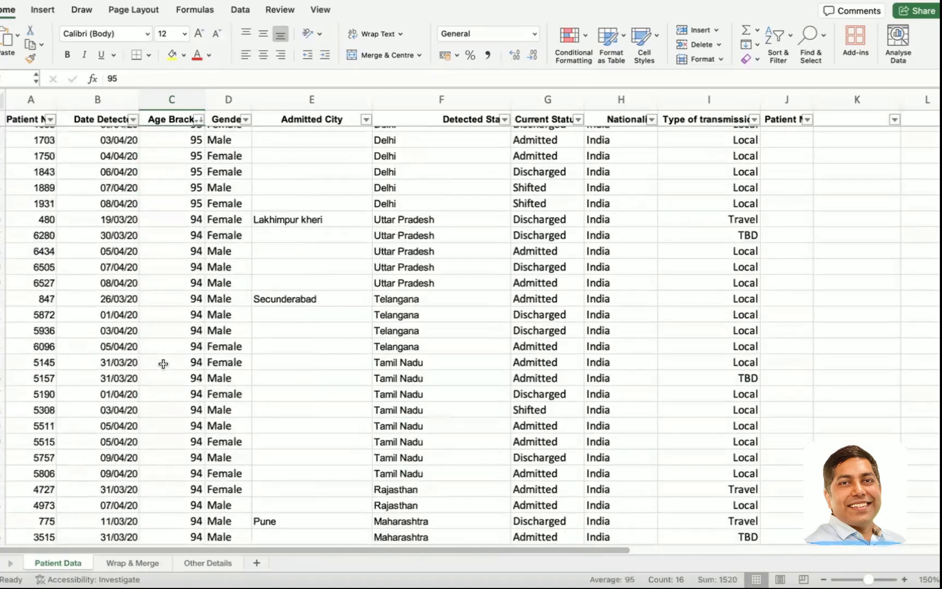
scroll(163, 364, "up", 10)
scroll(163, 364, "up", 2)
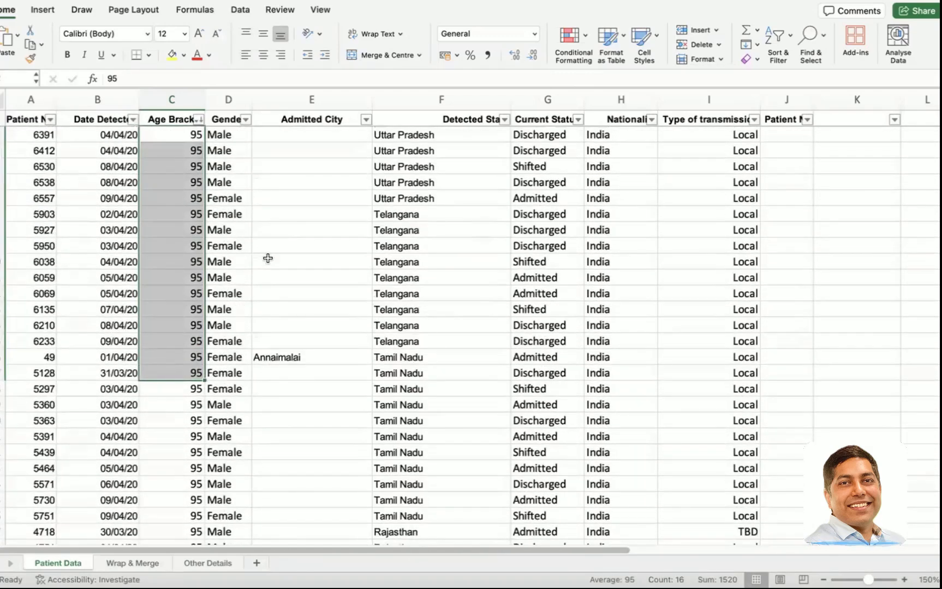
left_click(259, 210)
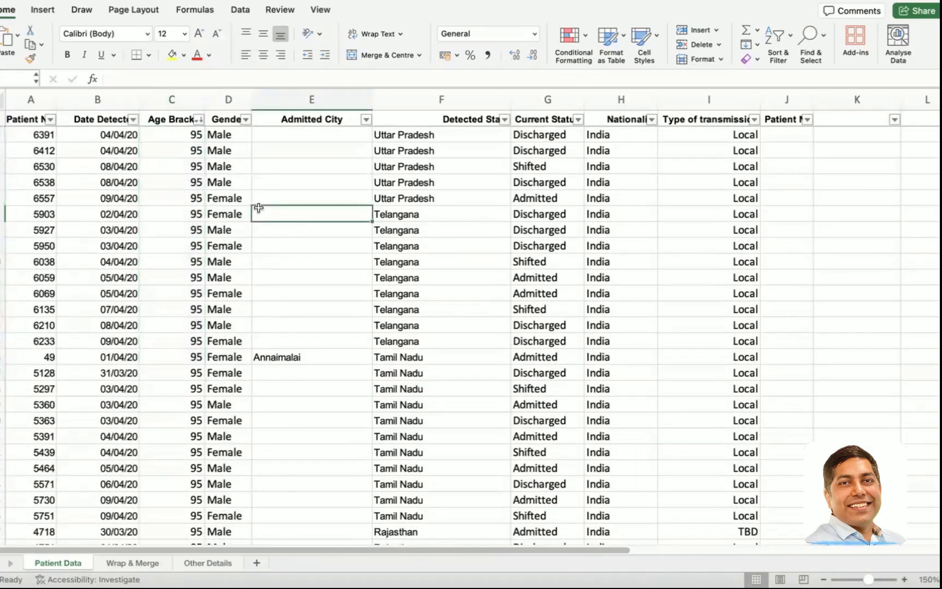
Sort the patient table by Date Detected in ascending order and select the first record's date.
left_click(132, 119)
left_click(200, 164)
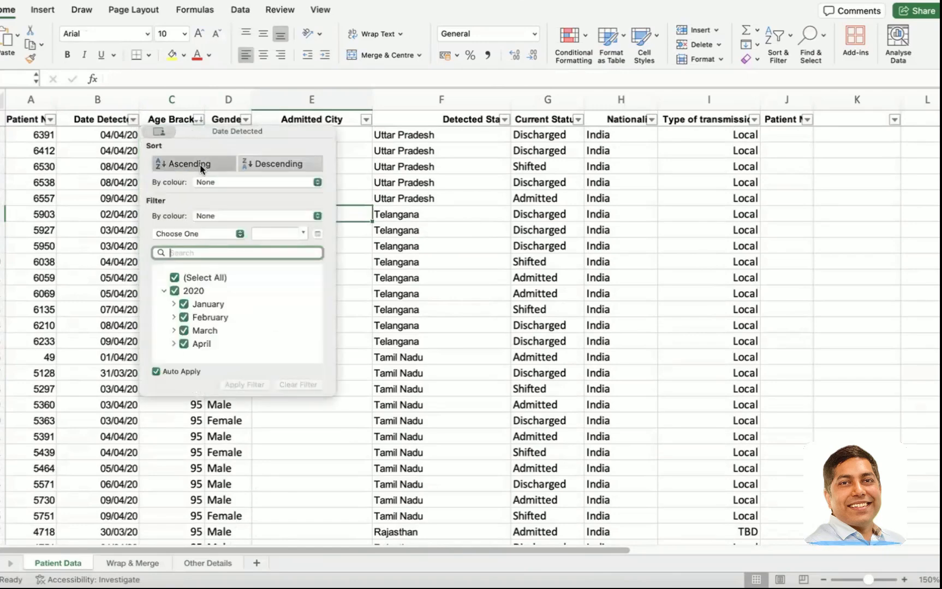
left_click(113, 136)
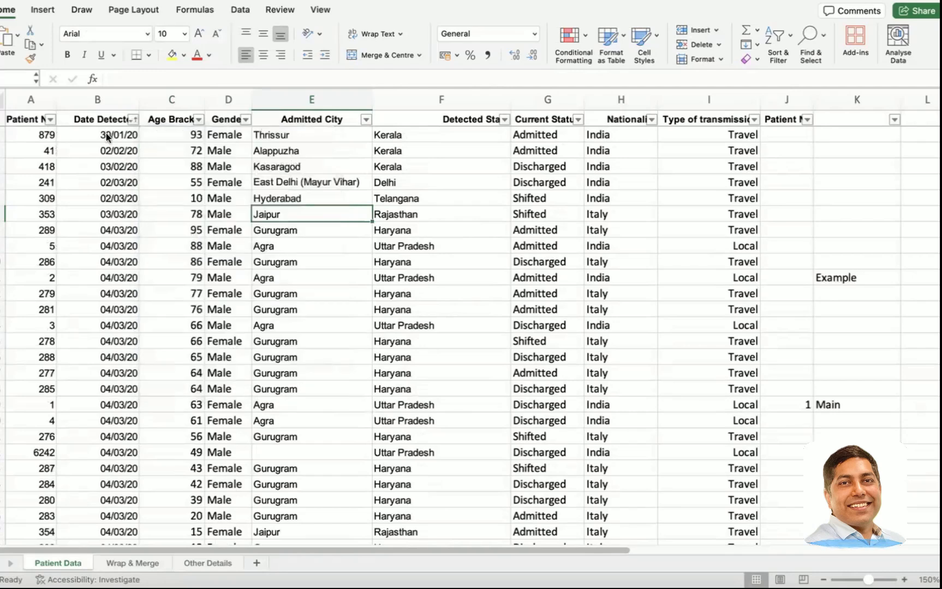
left_click(101, 137)
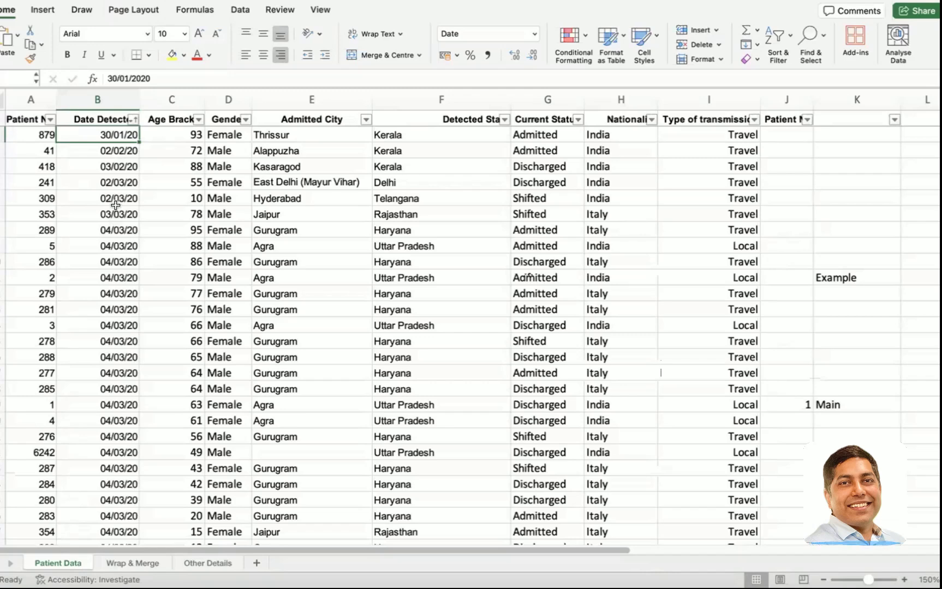
Sort the patient table by Date Detected in descending order.
left_click(134, 121)
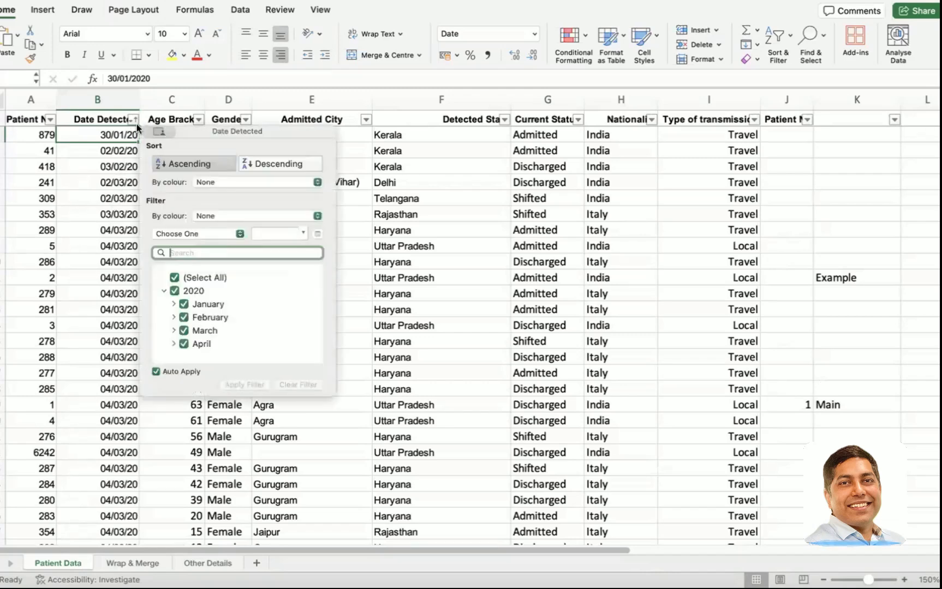
left_click(273, 164)
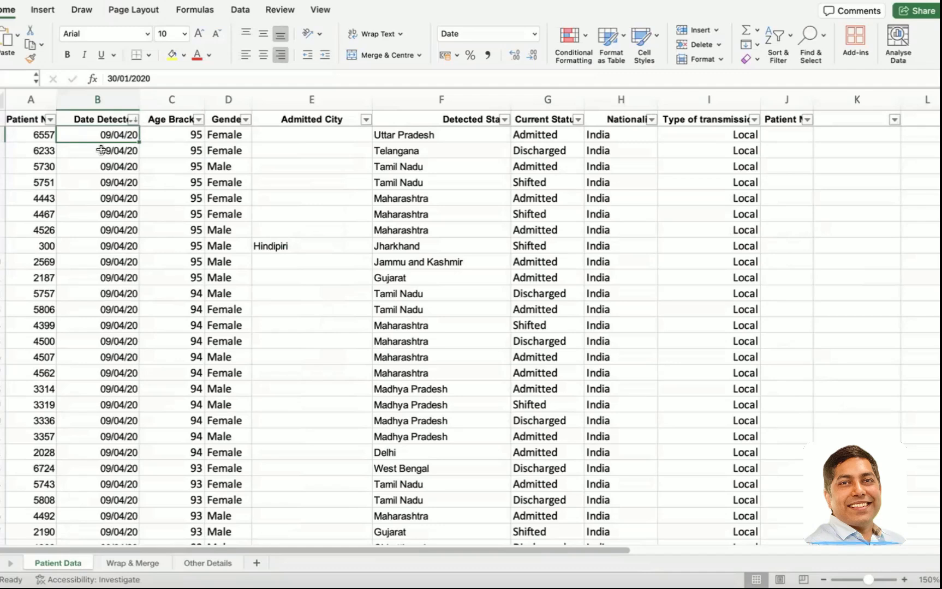
left_click(136, 211)
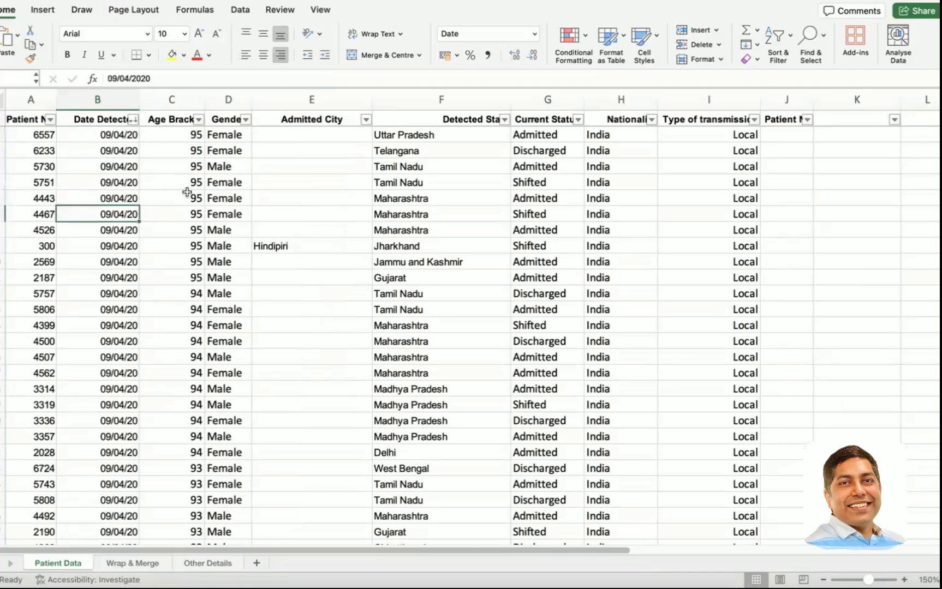
Sort the date-ordered patient table by Detected State in ascending order.
left_click(134, 119)
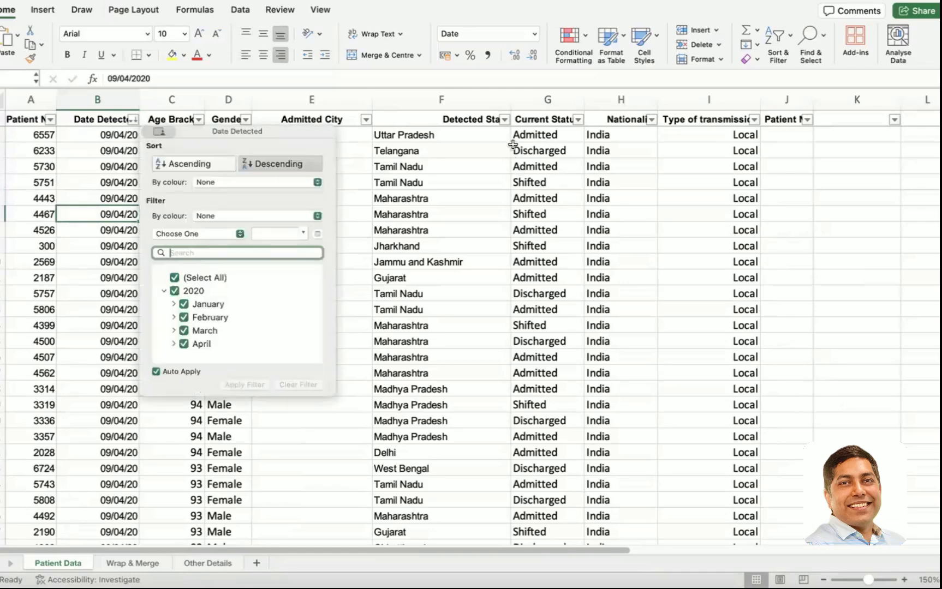
left_click(502, 119)
left_click(500, 116)
left_click(543, 163)
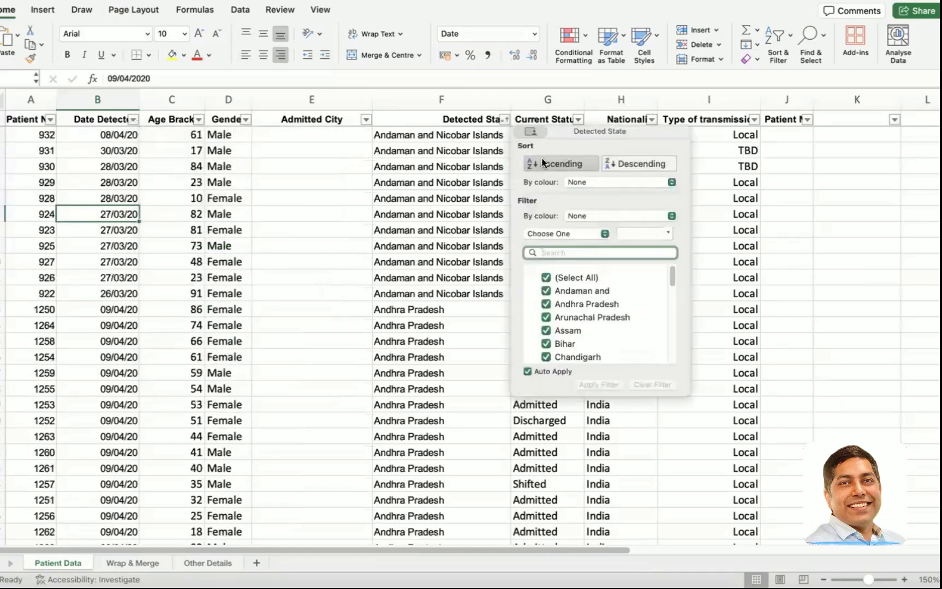
left_click(478, 176)
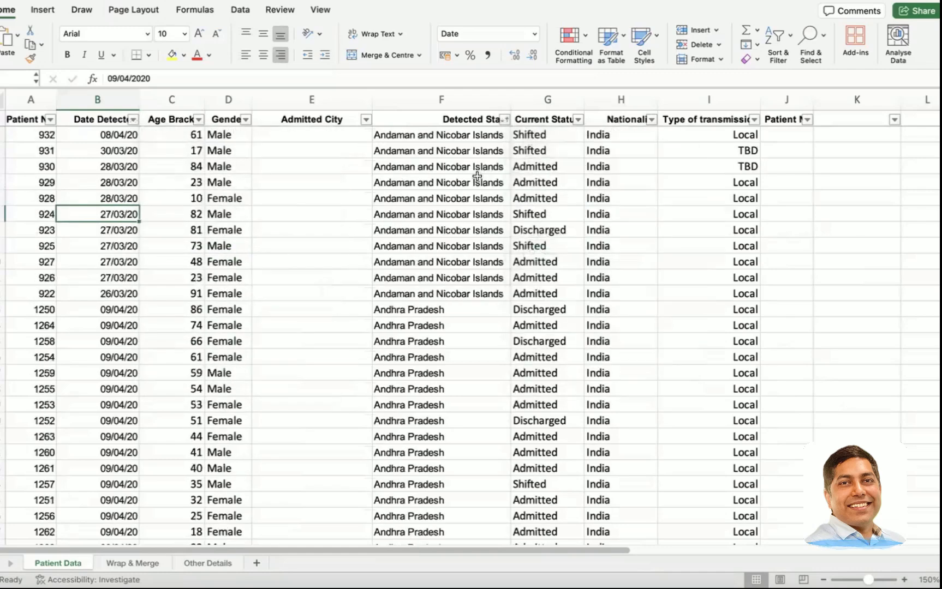
Undo the Detected State sort and both Date Detected sorts.
key("super+z")
left_click(437, 160)
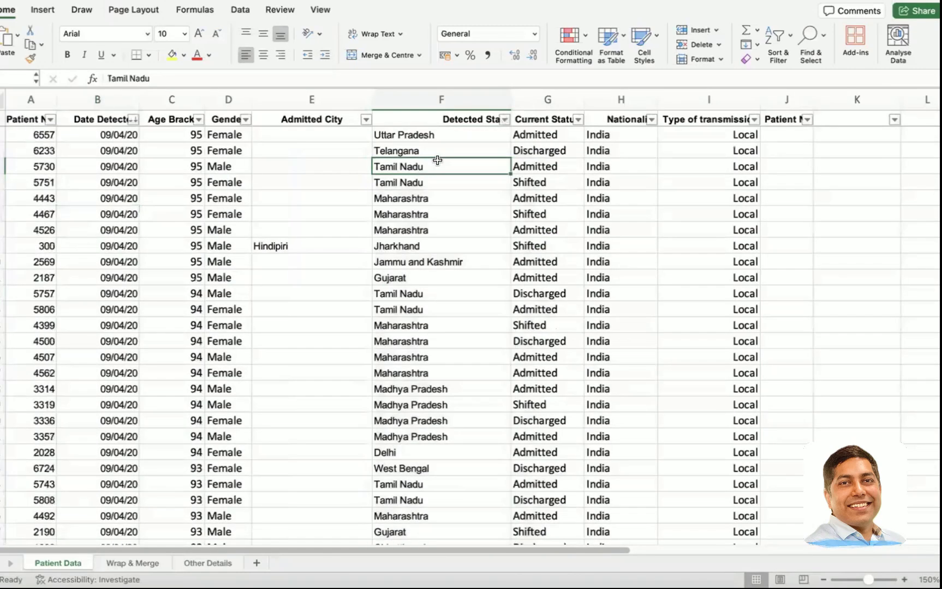
key("super+z")
key("super+z")
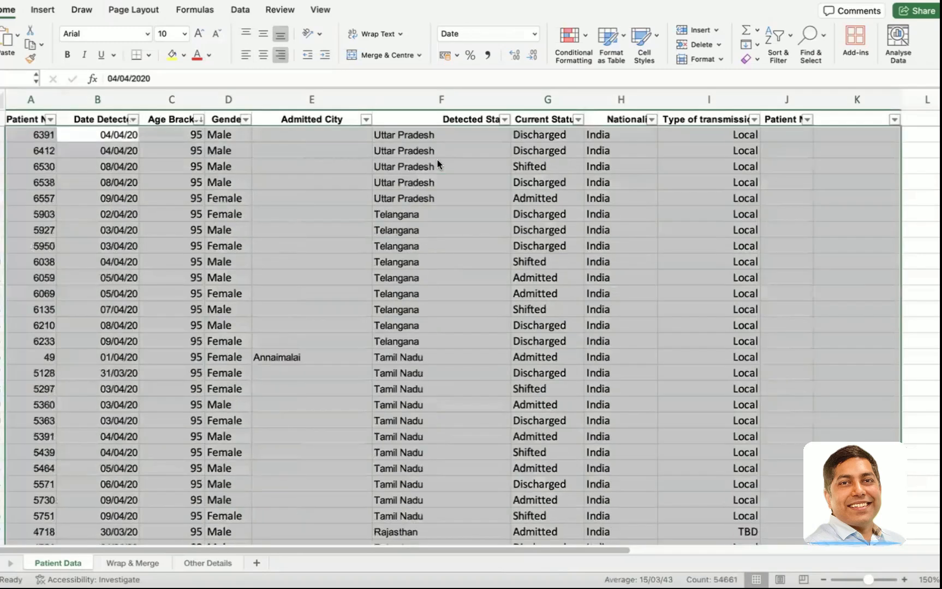
left_click(437, 160)
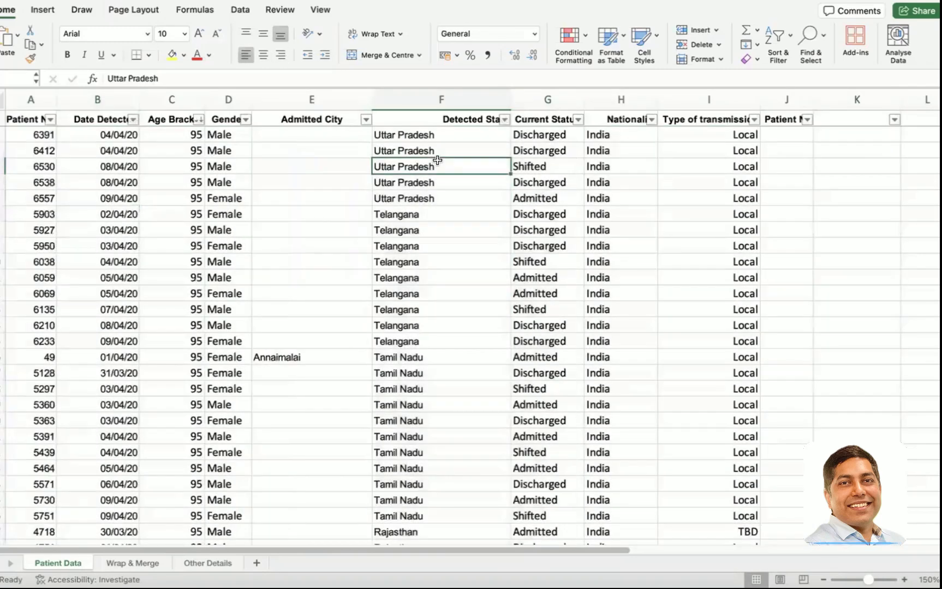
Sort the patient table by Detected State in ascending order.
left_click(505, 119)
left_click(551, 164)
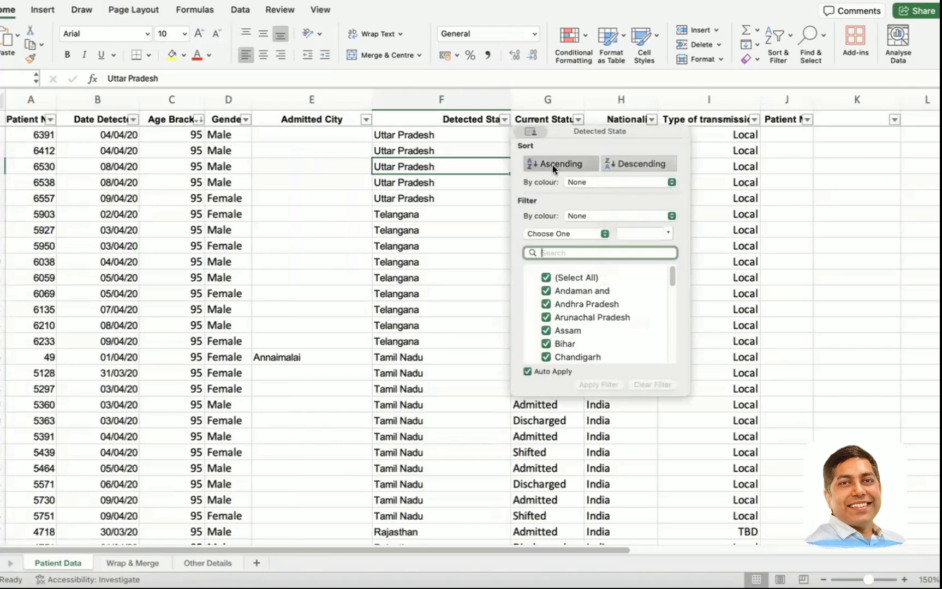
left_click(454, 150)
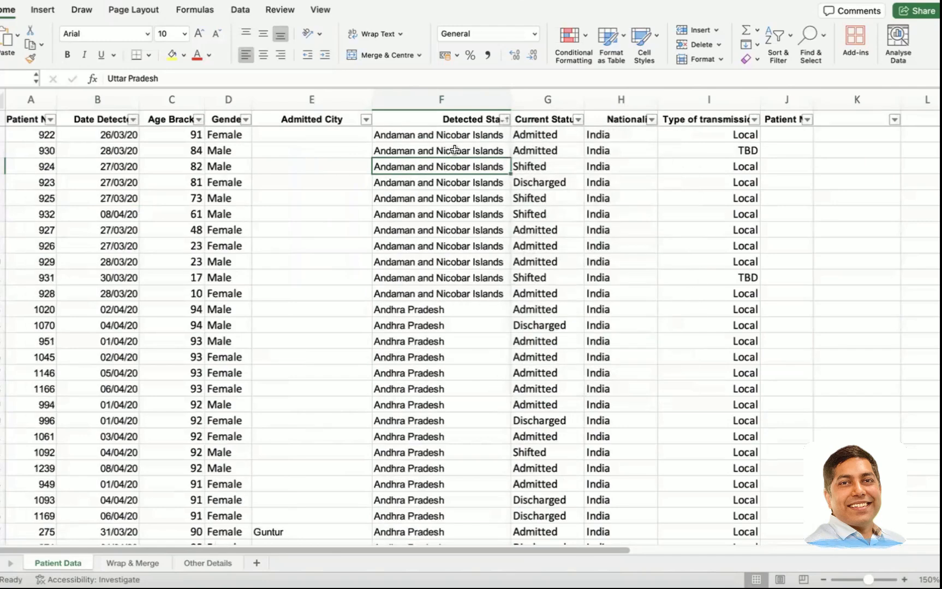
Enter the test values 78, 89 and 94 in column J for the first three records.
left_click(794, 136)
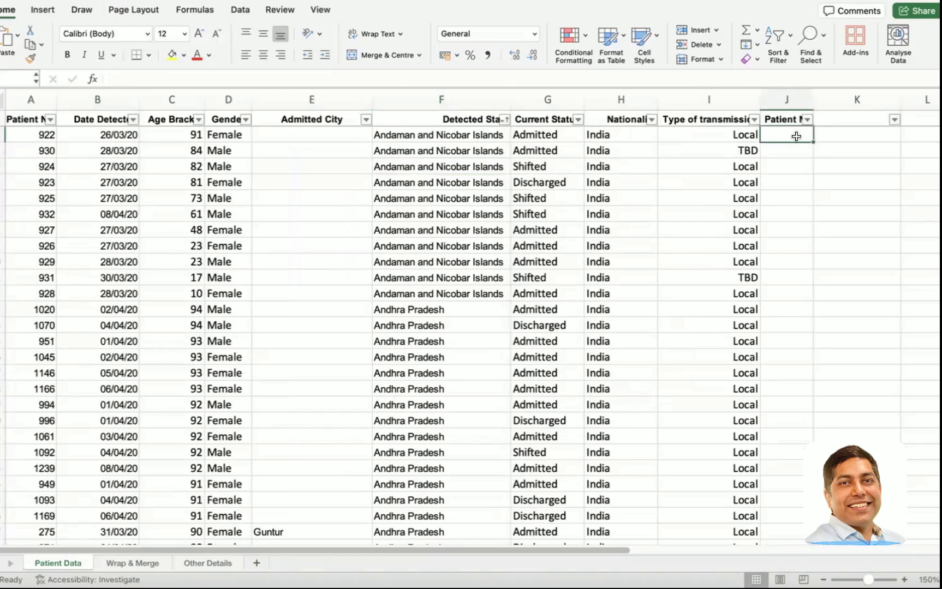
type("78")
key("Return")
type("89")
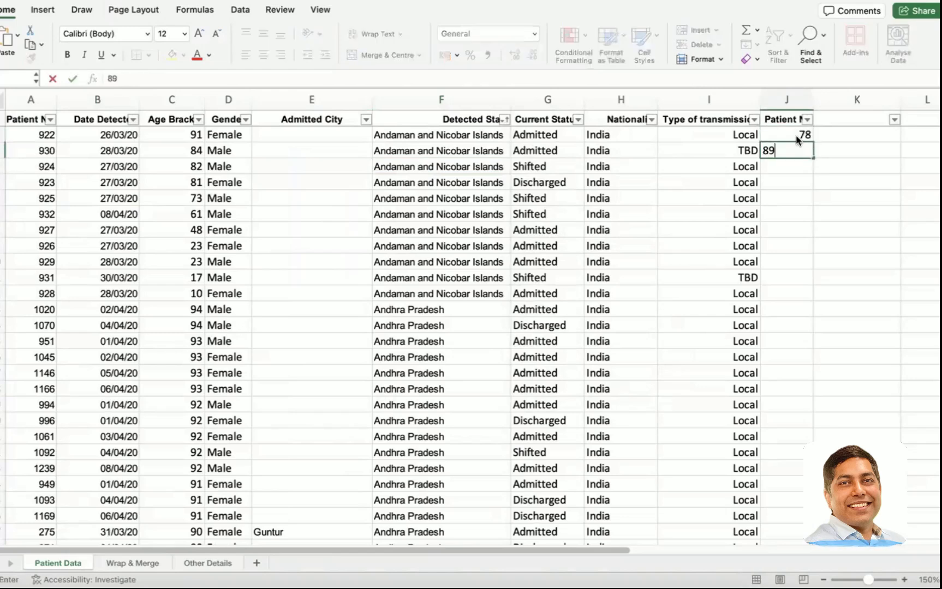
key("Return")
type("94")
key("Return")
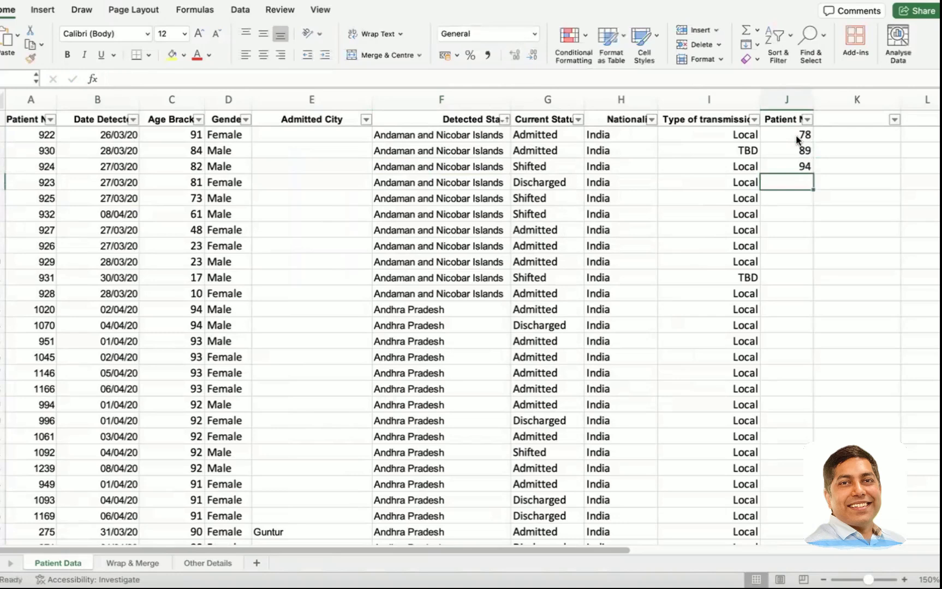
Sort the patient table by Detected State in descending order.
left_click(506, 119)
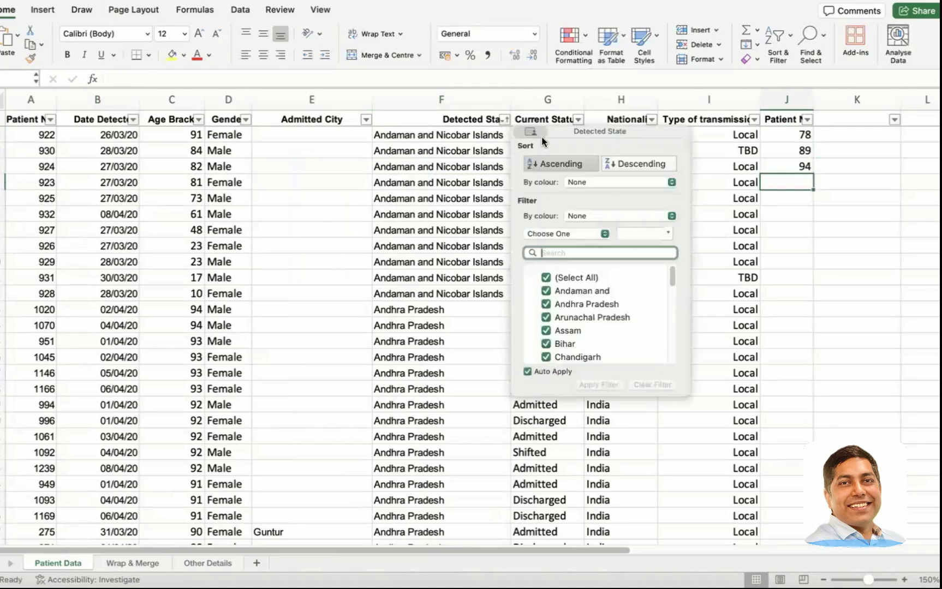
left_click(616, 163)
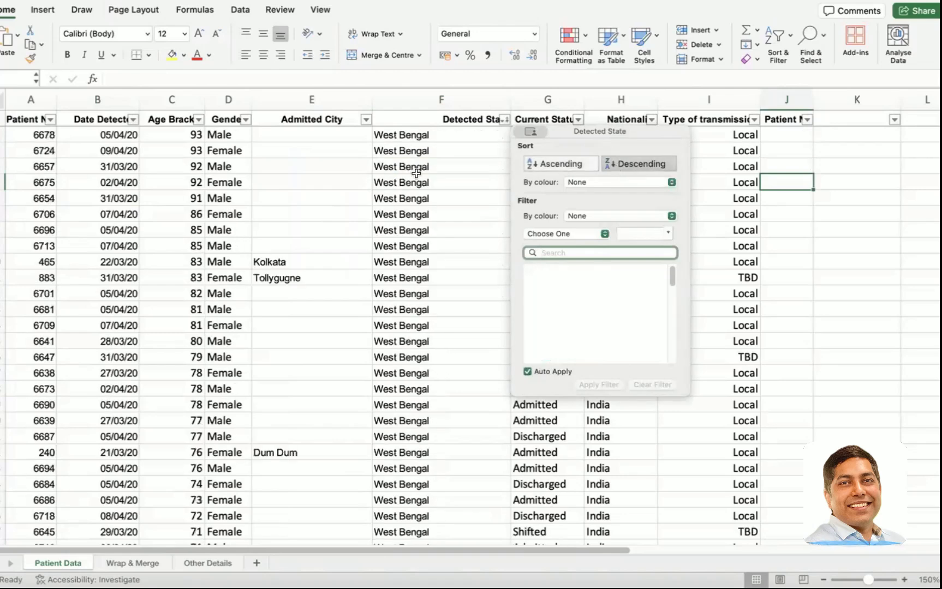
left_click(393, 170)
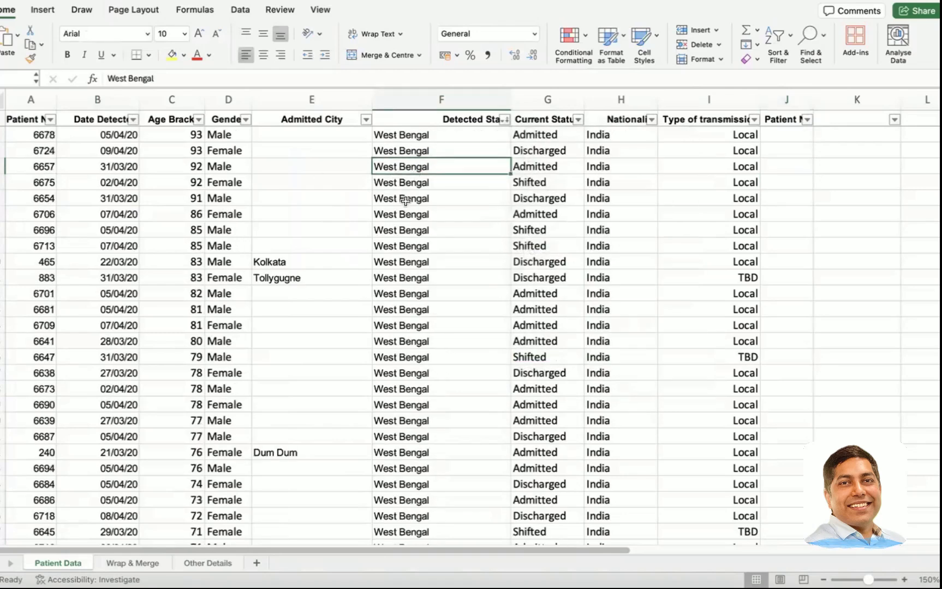
Sort the patient table by Detected State in ascending order again.
left_click(506, 119)
left_click(534, 162)
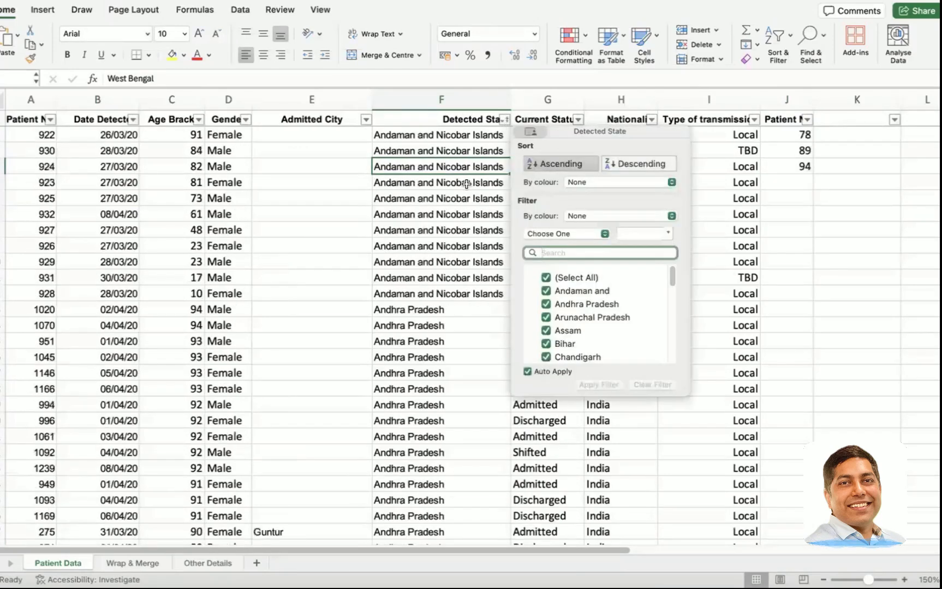
left_click(414, 205)
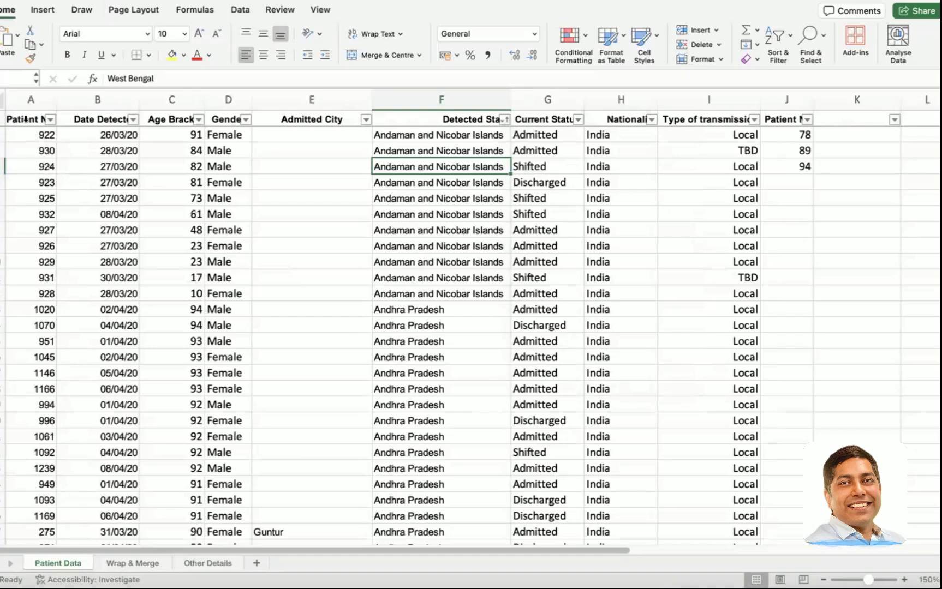
Sort the patient table by the Patient No. in column A in ascending order.
left_click_drag(21, 136, 27, 474)
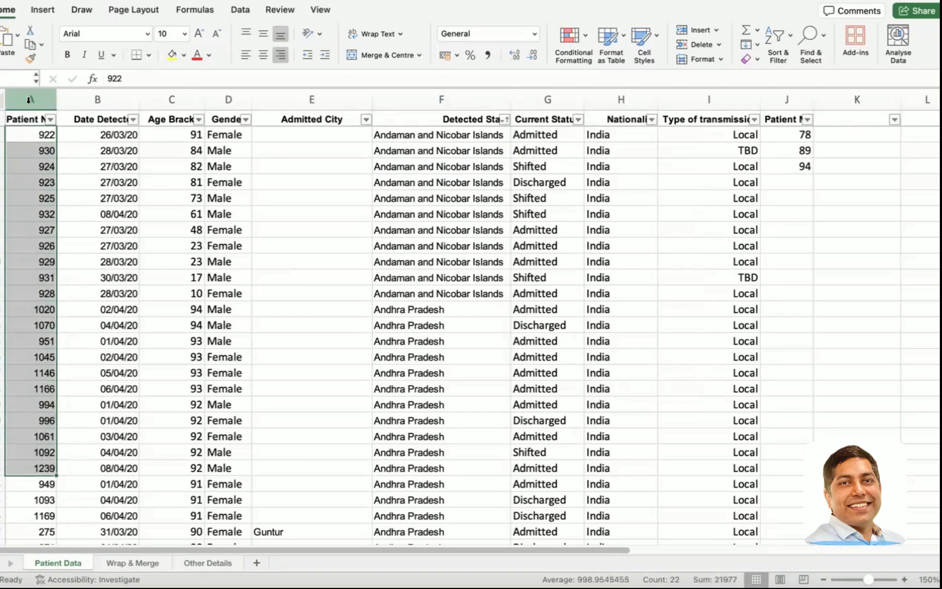
left_click(49, 119)
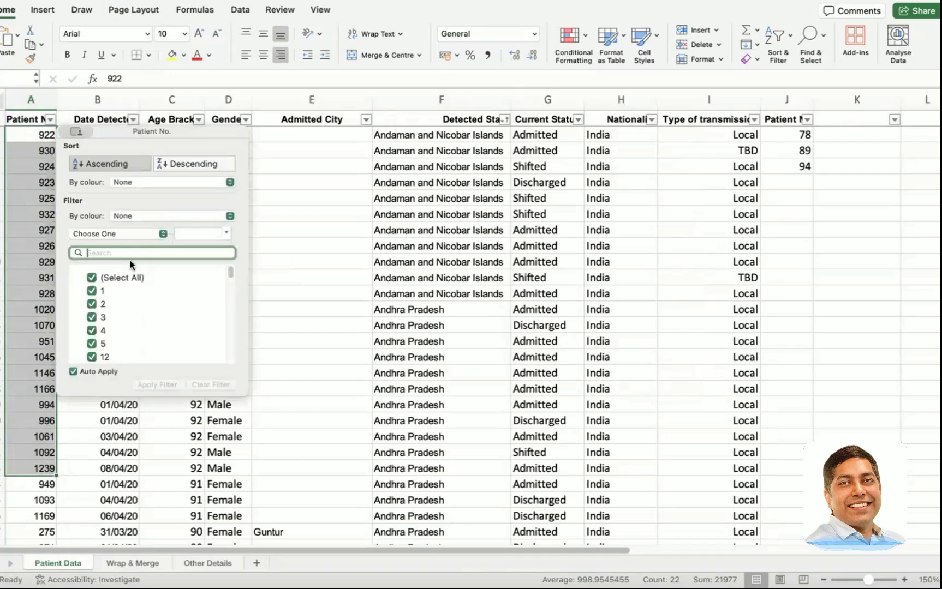
left_click(95, 164)
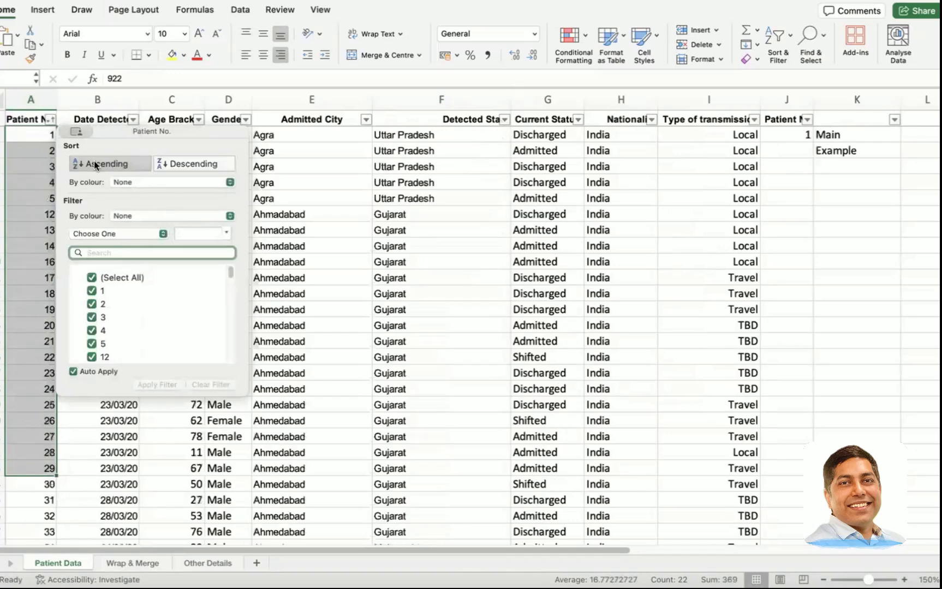
left_click(30, 136)
left_click(358, 295)
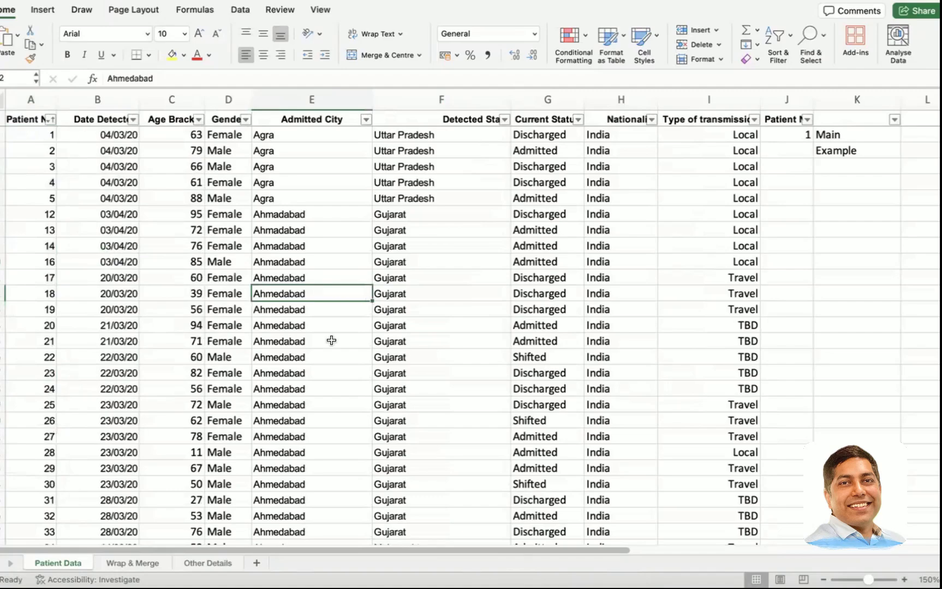
Jump down column J to the record that holds the test value 78.
scroll(331, 341, "down", 20)
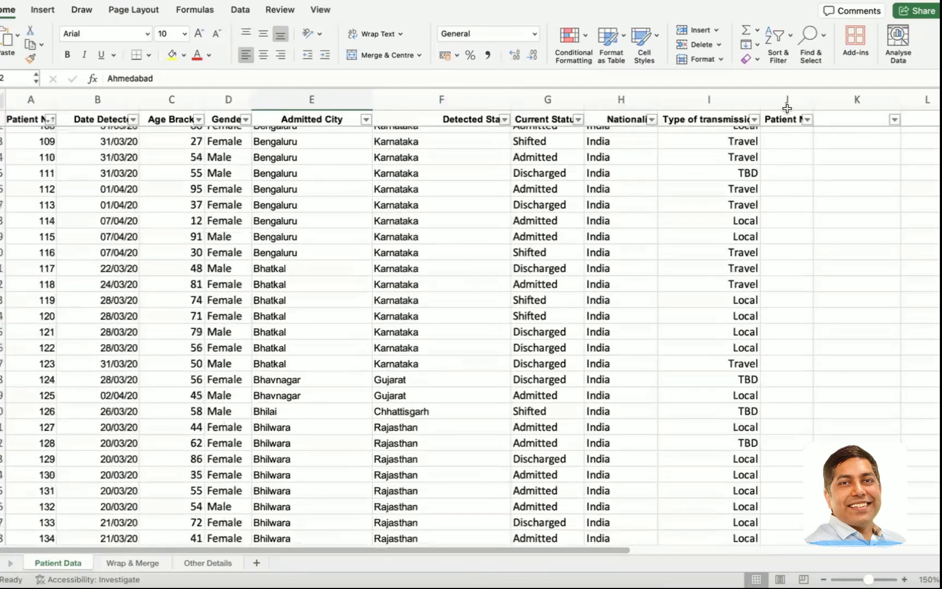
left_click(786, 100)
left_click(789, 120)
key("Down")
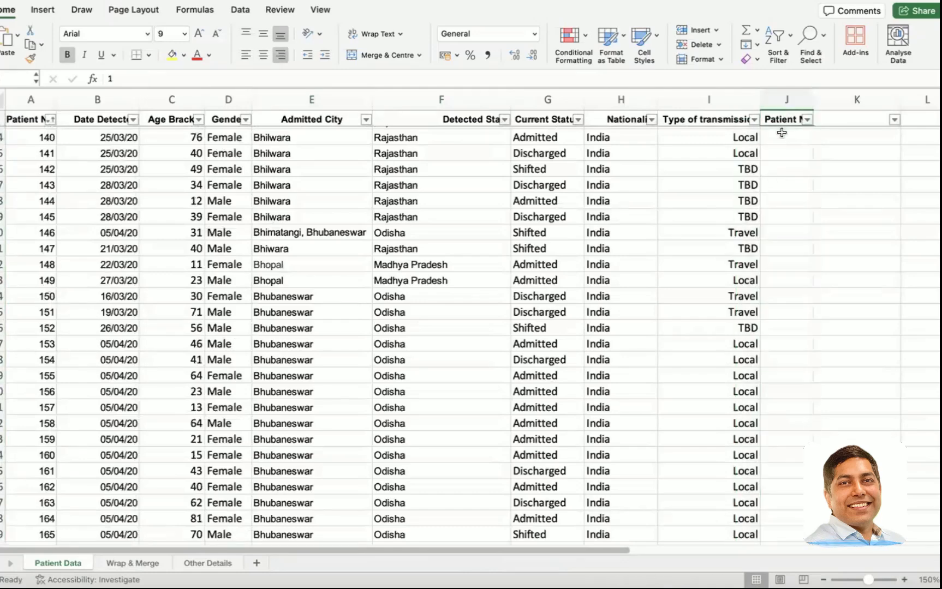
key("ctrl+Down")
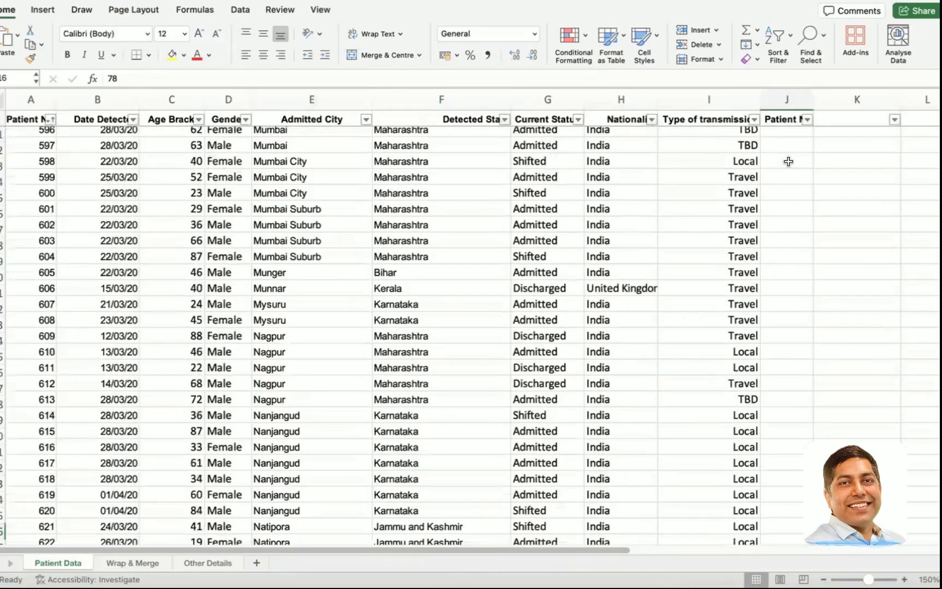
Select patient numbers 923 to 930 in column A, beside the test values in column J, to check their records.
scroll(782, 209, "down", 8)
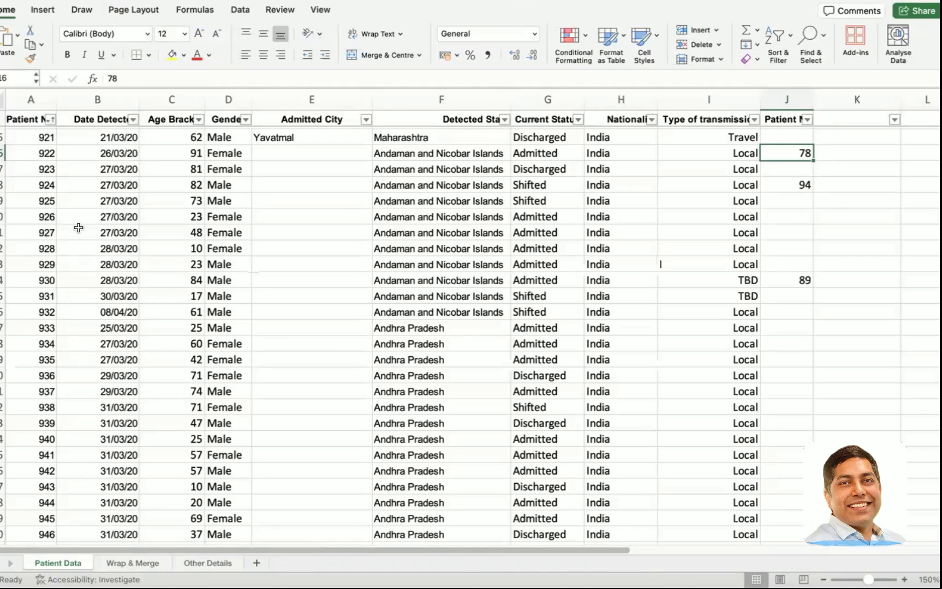
left_click_drag(46, 169, 47, 280)
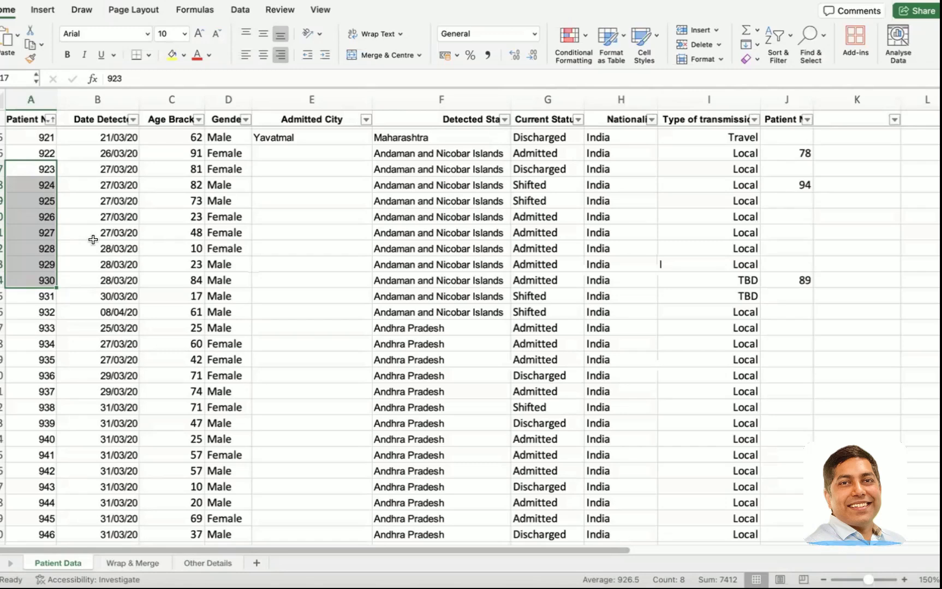
left_click(376, 234)
Filter the patient table by Detected State, deselecting all states and keeping only Andhra Pradesh.
scroll(377, 235, "up", 9)
scroll(376, 235, "up", 20)
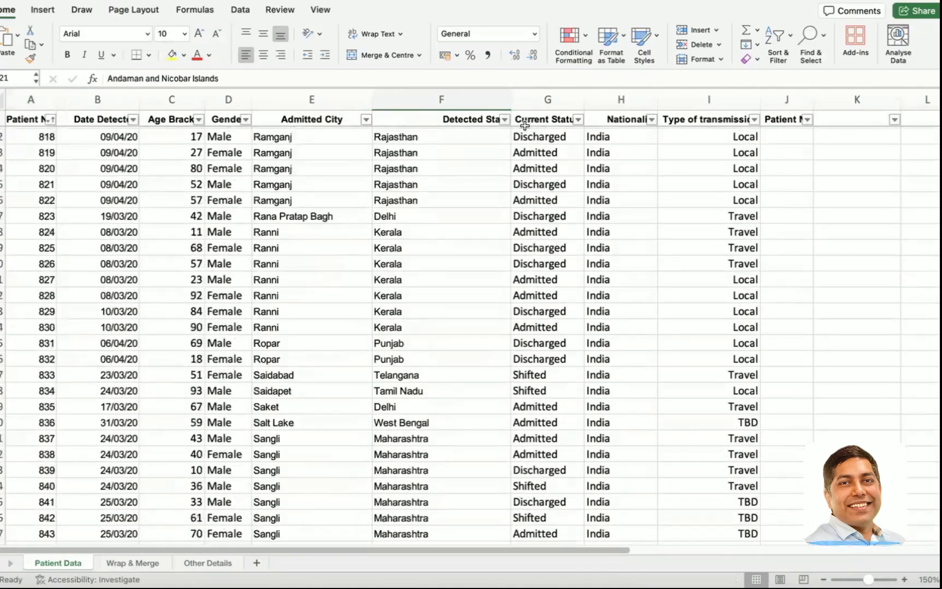
scroll(464, 160, "up", 5)
left_click(504, 119)
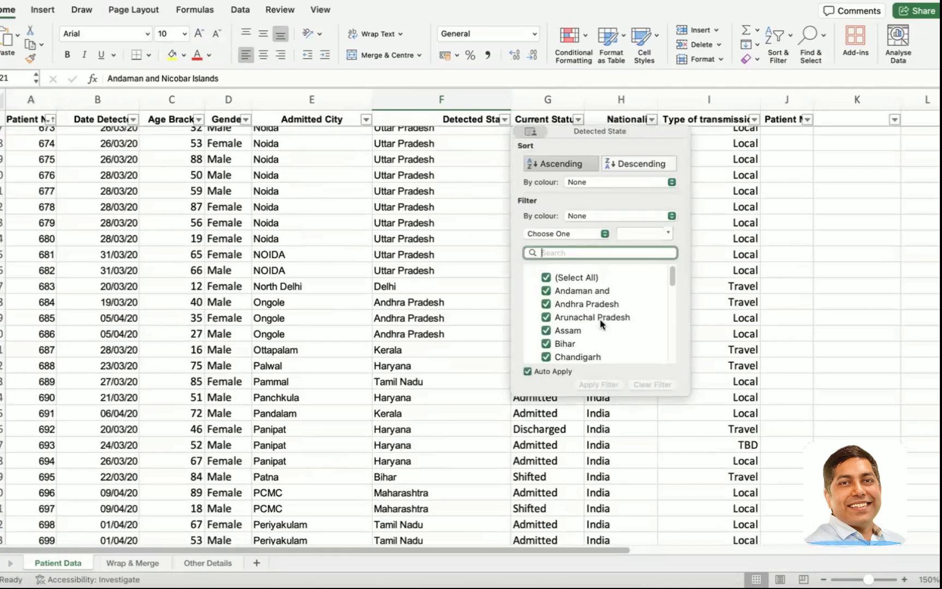
left_click(545, 279)
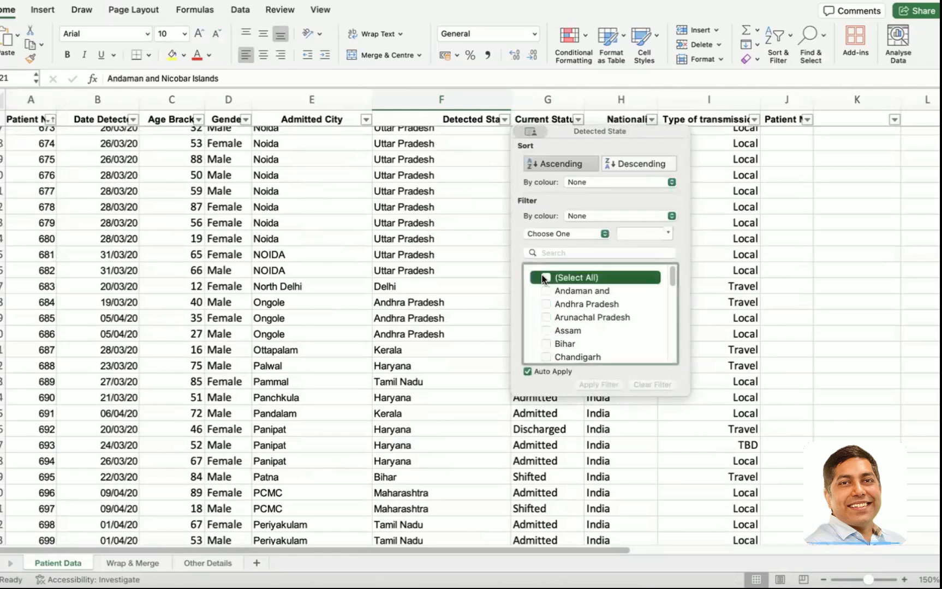
left_click(544, 278)
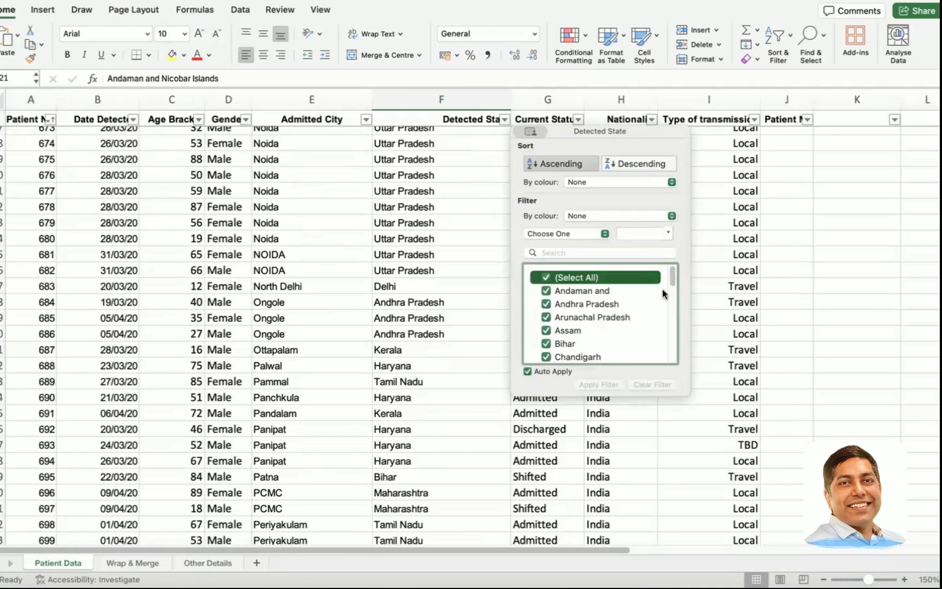
left_click(544, 279)
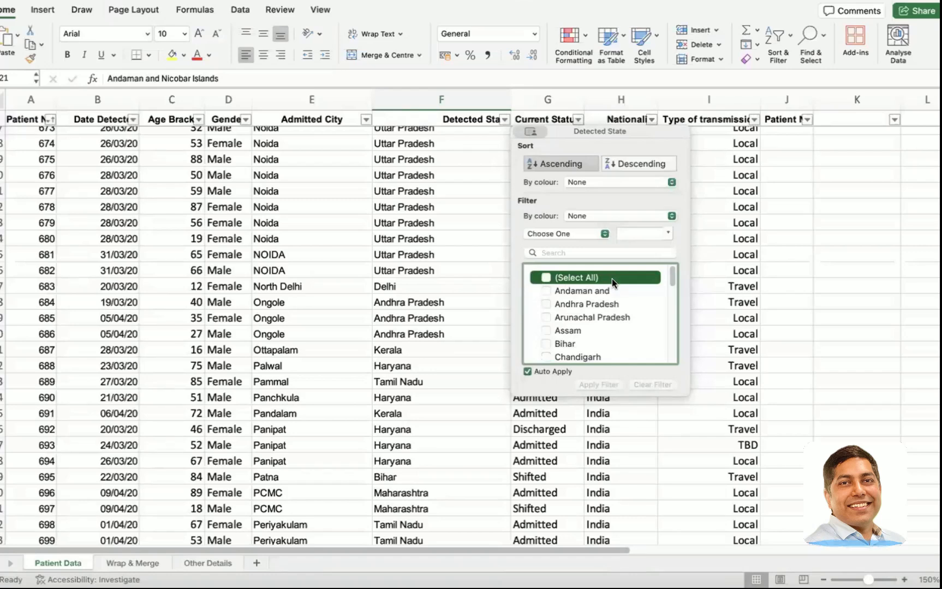
scroll(552, 297, "down", 1)
left_click(546, 292)
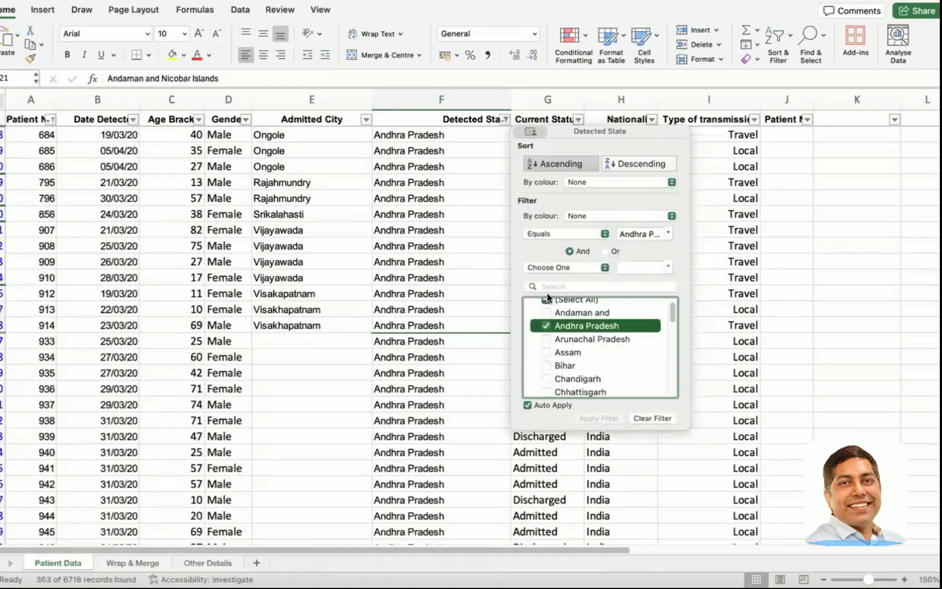
Add Madhya Pradesh and Uttar Pradesh to the states shown by the Detected State filter.
scroll(572, 363, "down", 5)
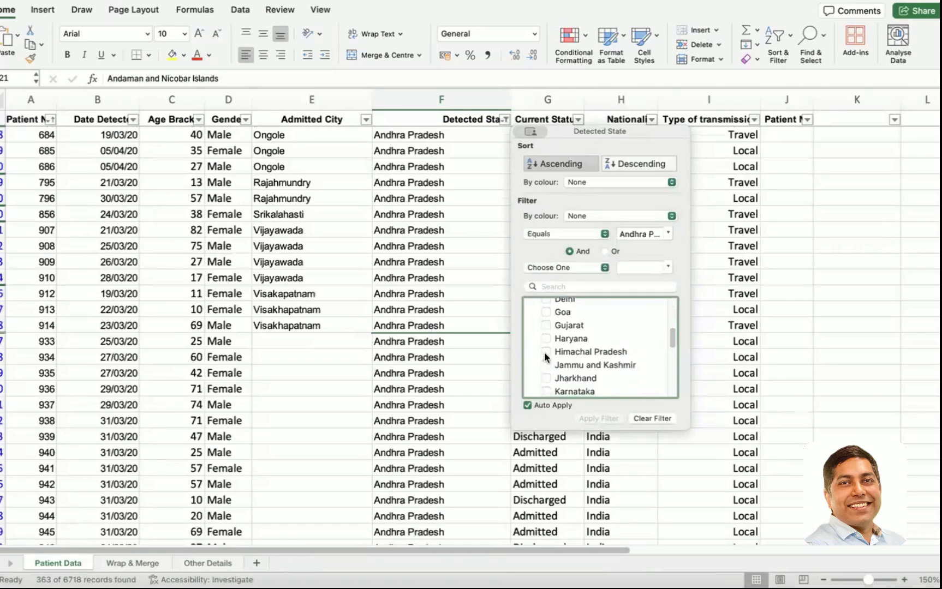
left_click(545, 353)
scroll(545, 349, "down", 3)
left_click(545, 340)
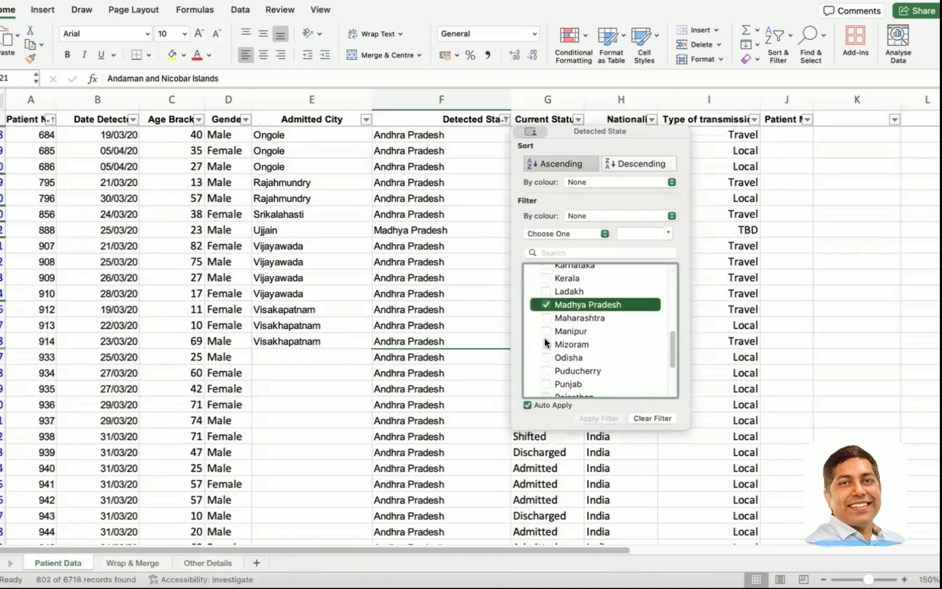
scroll(544, 355, "down", 3)
left_click(543, 357)
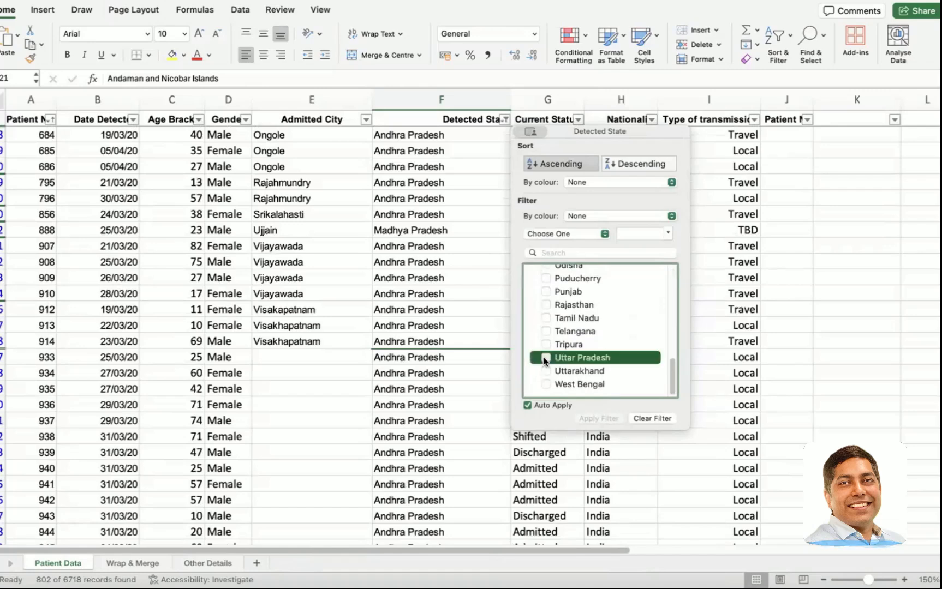
left_click(417, 333)
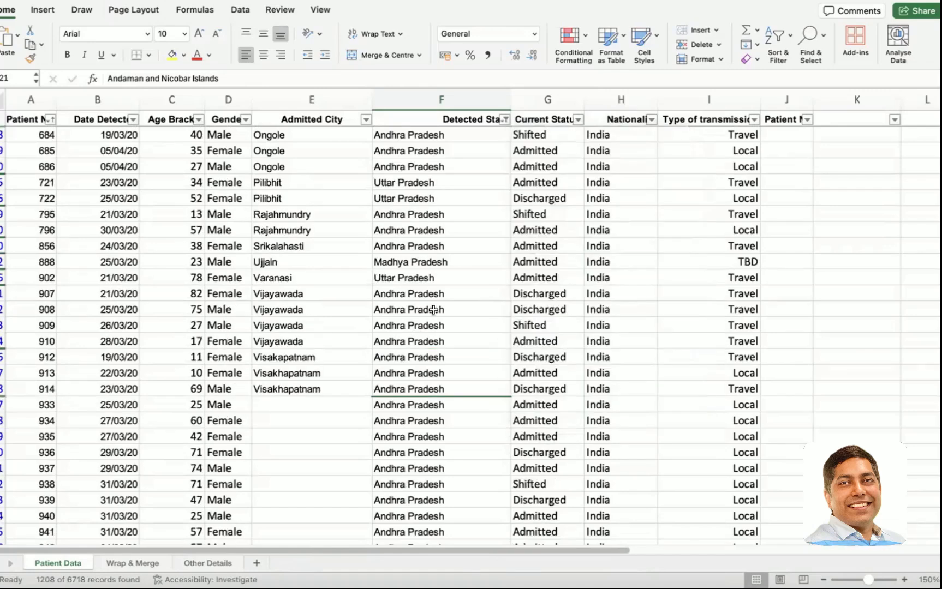
Review the filtered records in the Detected State column from the first rows down to the Madhya Pradesh entries.
left_click(431, 178)
left_click(406, 135)
left_click_drag(406, 136, 431, 322)
scroll(430, 323, "down", 20)
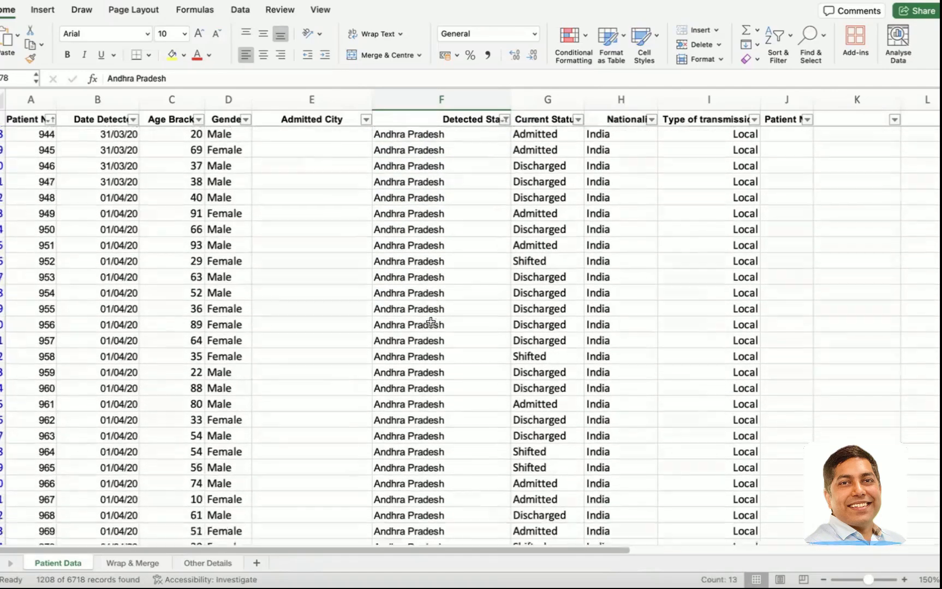
scroll(431, 323, "down", 20)
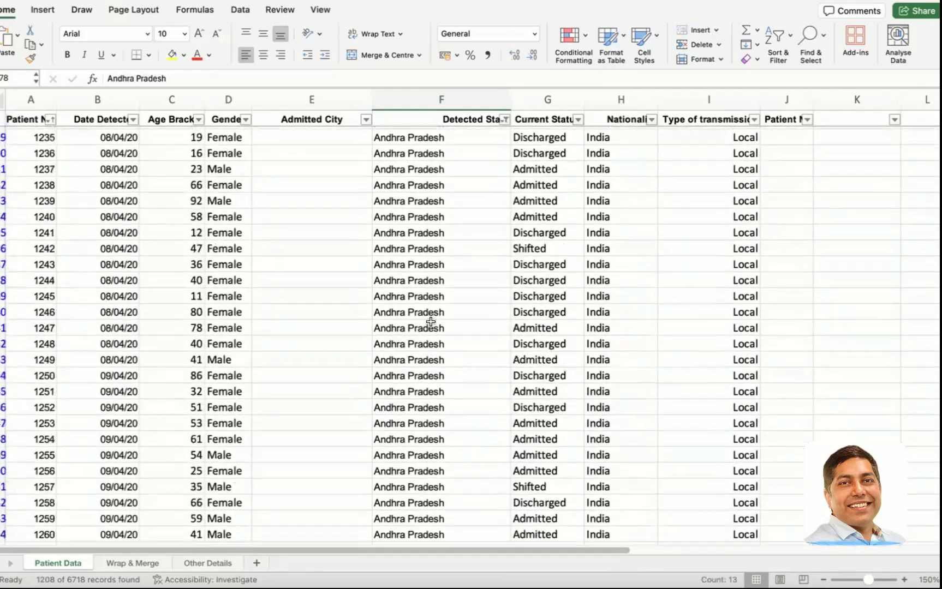
scroll(431, 322, "down", 12)
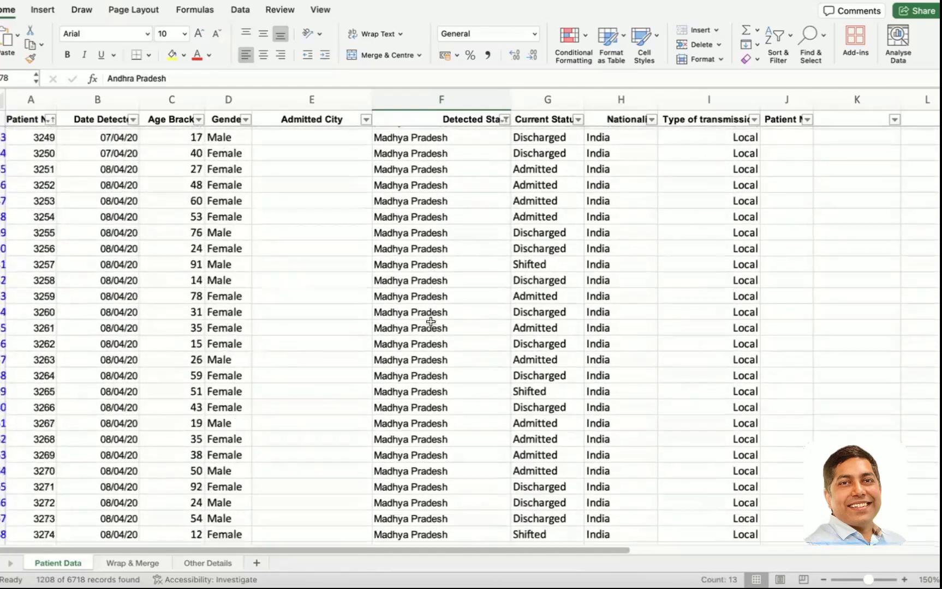
scroll(430, 321, "up", 15)
scroll(431, 322, "up", 20)
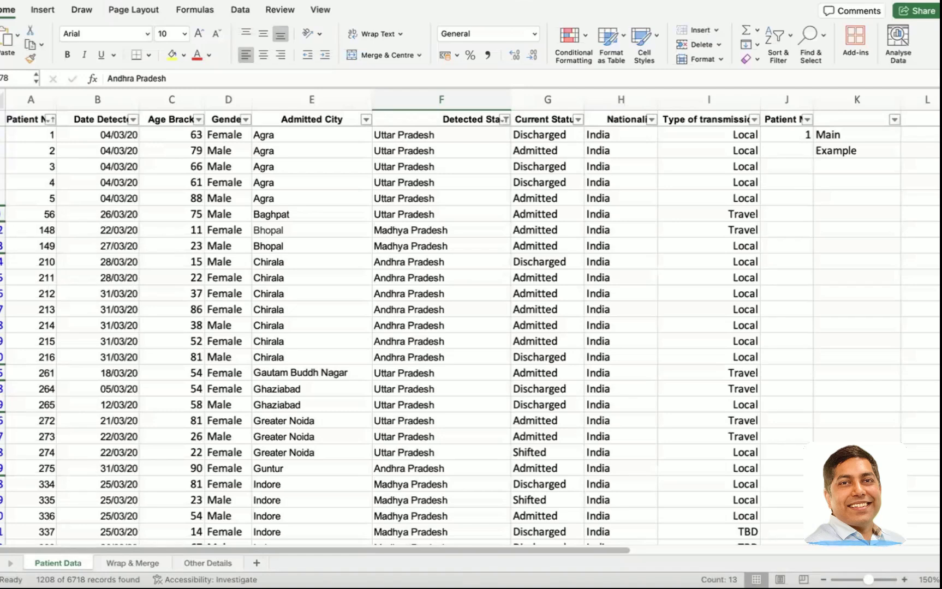
Reveal the filtered-out rows of patients 52 to 55 by stretching the hidden row heights between patients 5 and 56.
left_click_drag(2, 206, 0, 244)
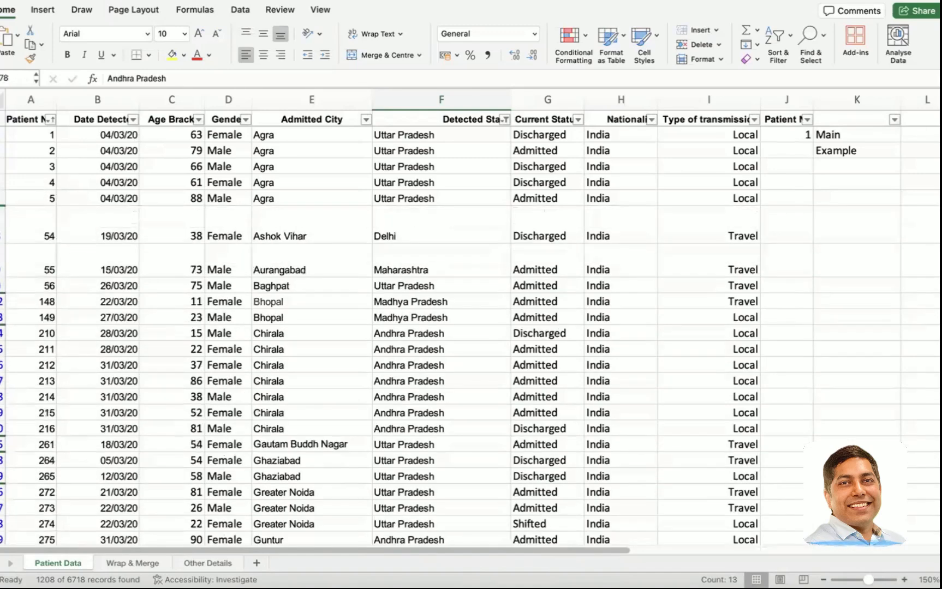
left_click_drag(0, 206, 0, 244)
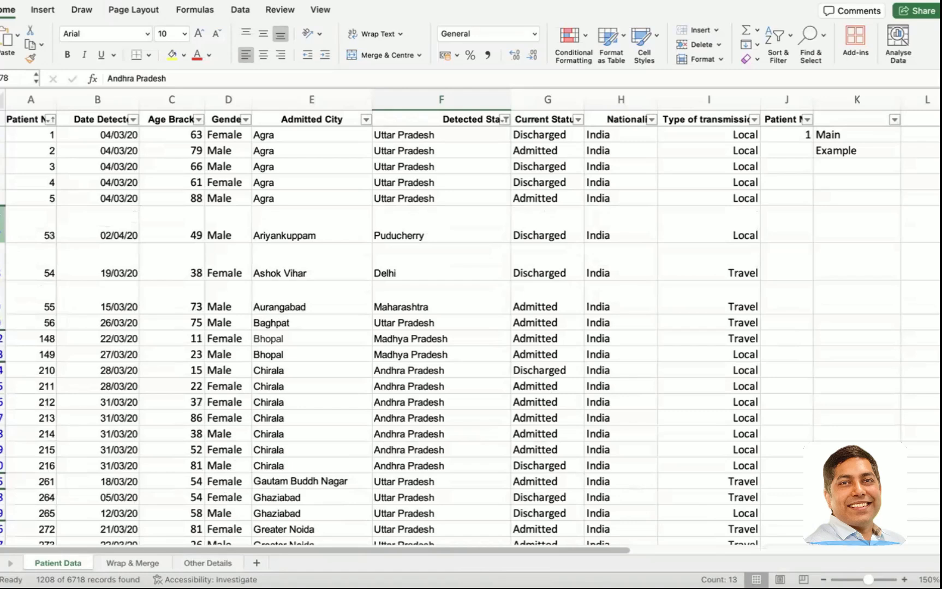
left_click_drag(1, 206, 1, 238)
left_click(305, 199)
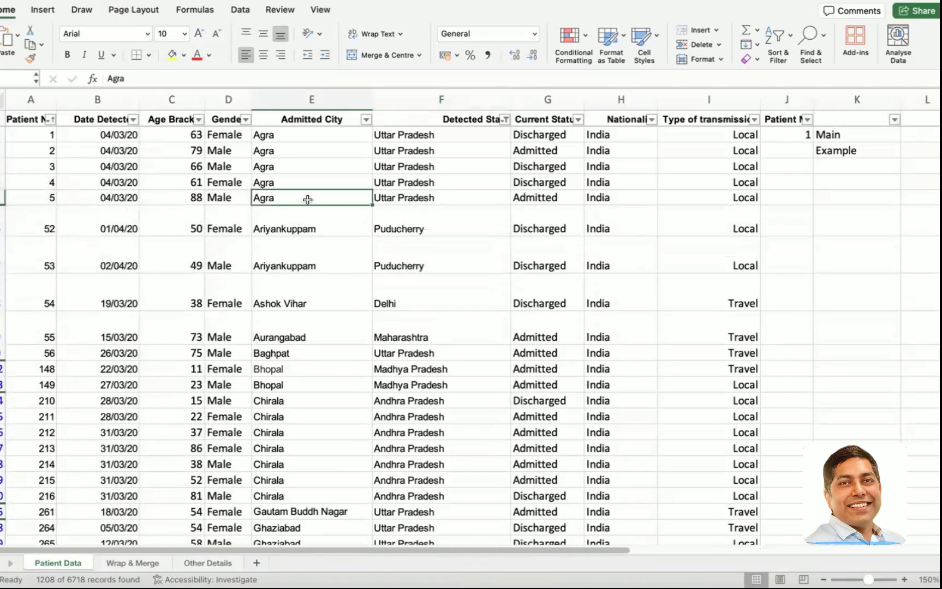
Undo the row height changes that revealed the hidden rows above patient 56.
key("super+z")
key("super+z")
key("super+z")
key("super+z")
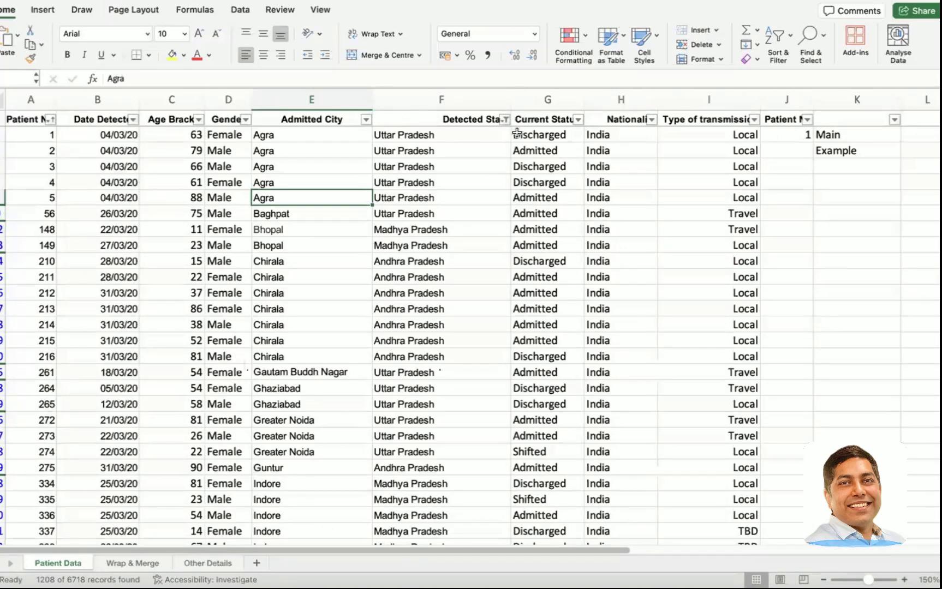
Select all states again in the Detected State filter to show every patient record.
left_click(505, 120)
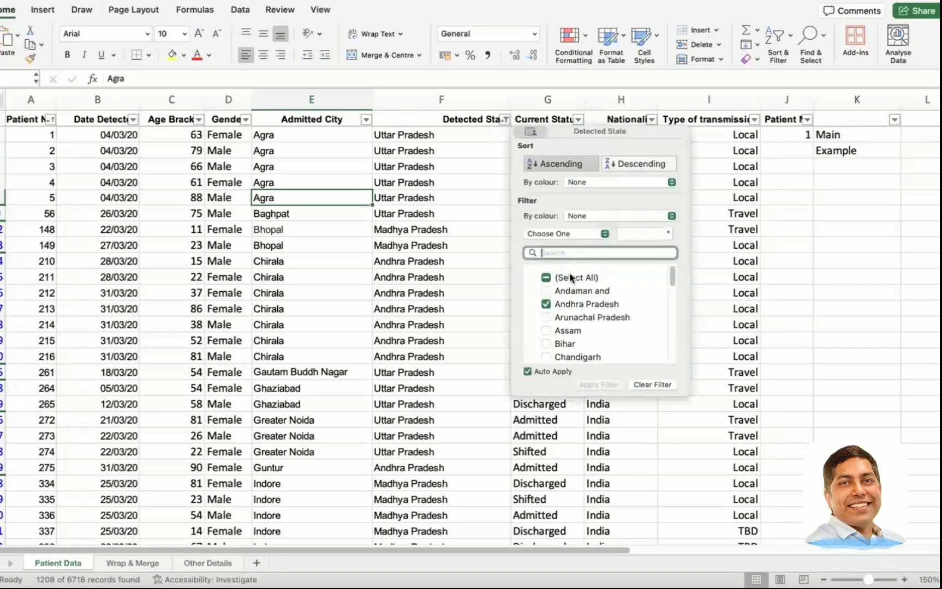
left_click(544, 276)
scroll(602, 328, "down", 5)
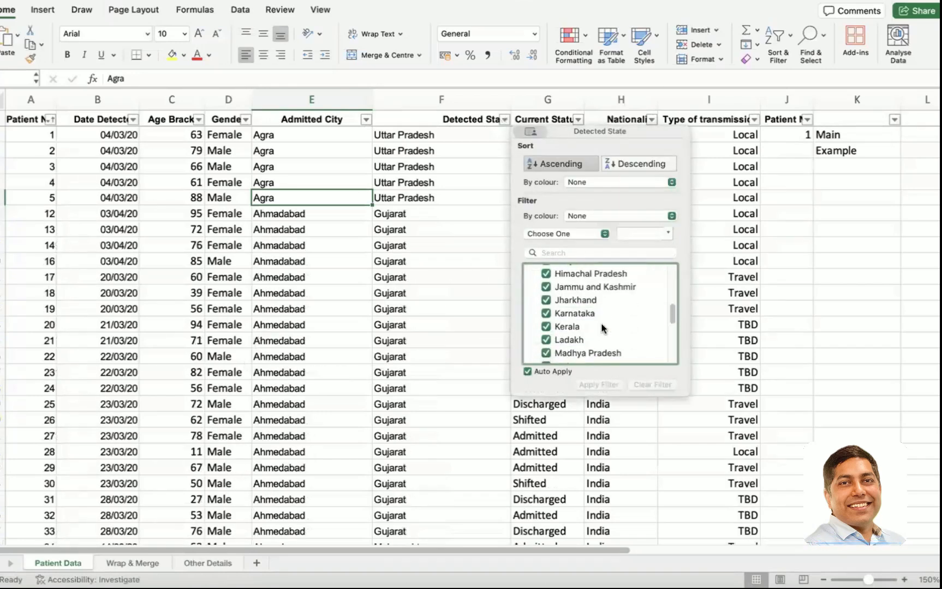
left_click(474, 310)
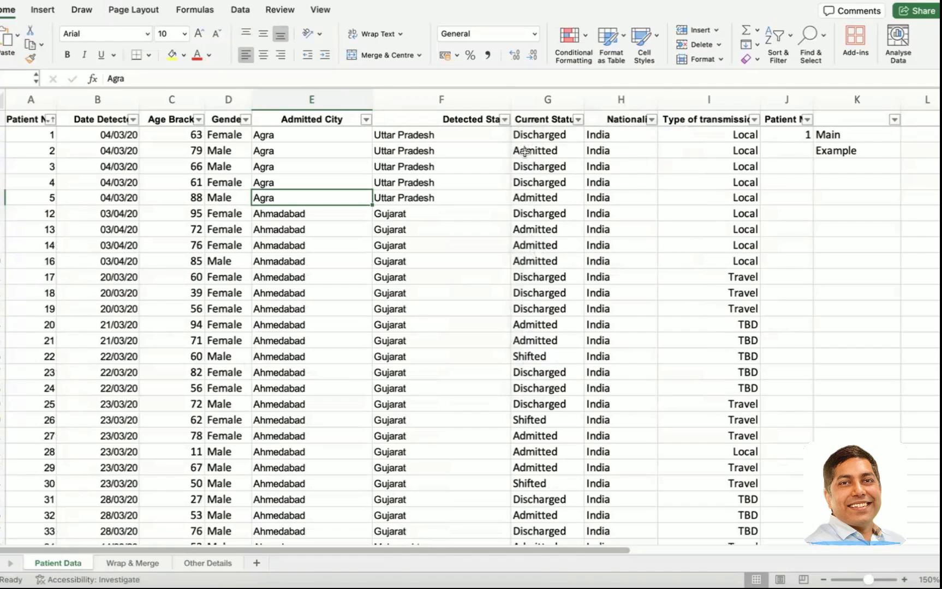
left_click(504, 119)
left_click(465, 172)
scroll(465, 171, "down", 20)
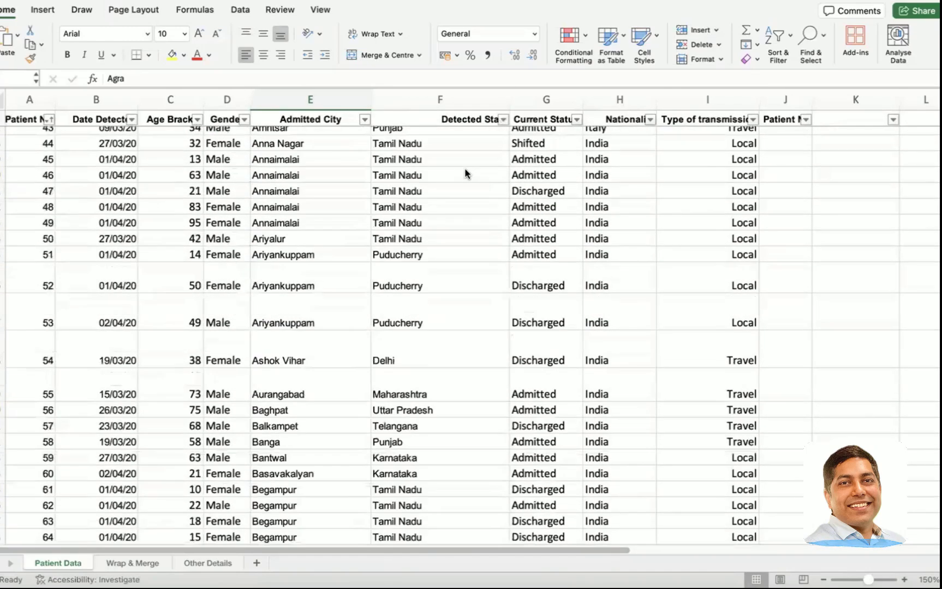
scroll(465, 170, "up", 7)
scroll(465, 169, "up", 12)
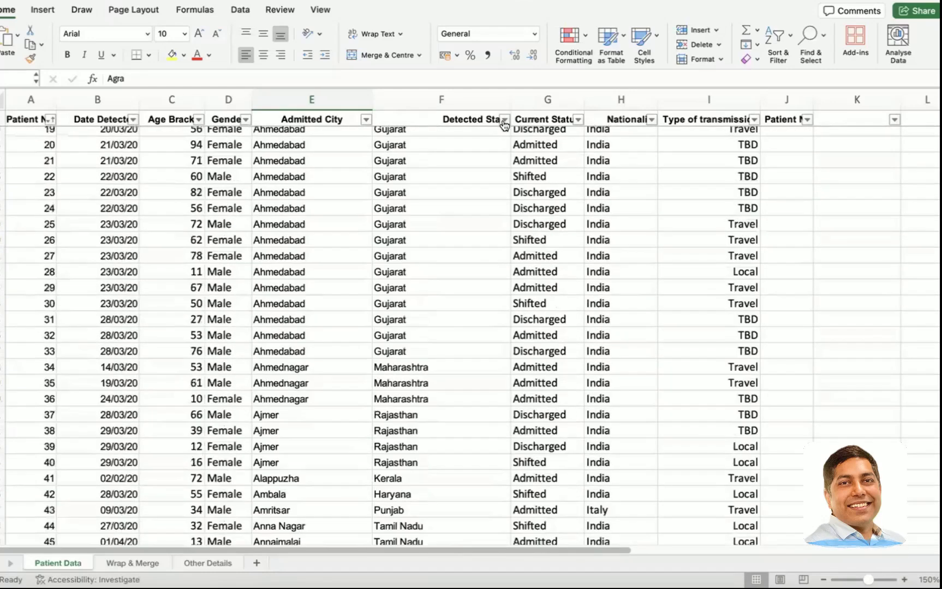
Exclude only Uttar Pradesh in the Detected State filter, keeping all other states selected.
left_click(504, 120)
left_click(545, 278)
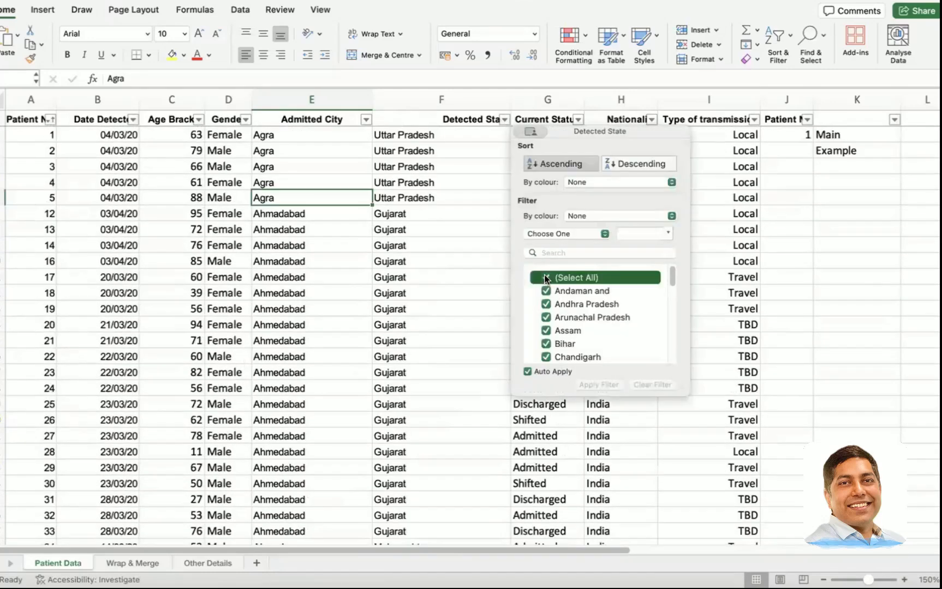
left_click(545, 278)
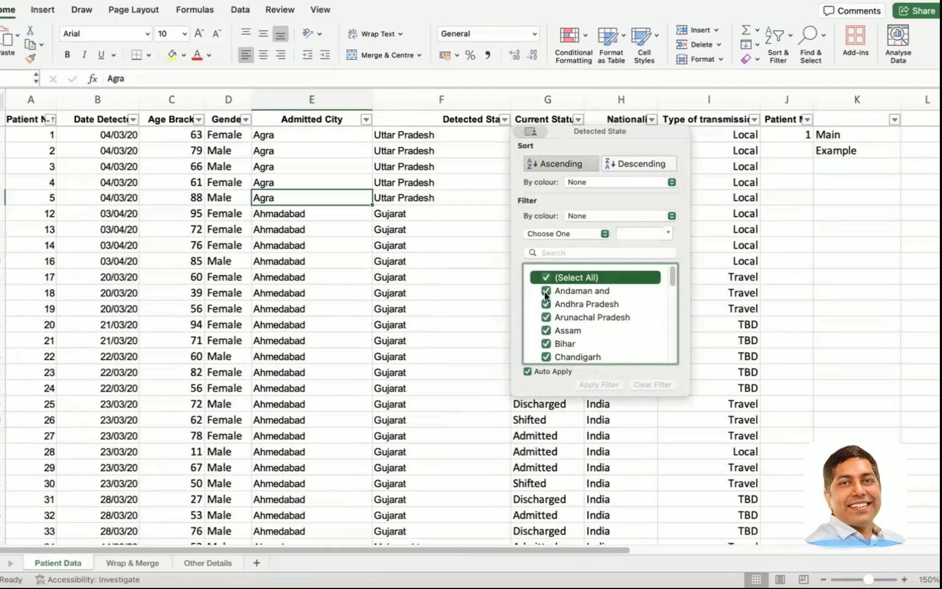
scroll(605, 327, "down", 10)
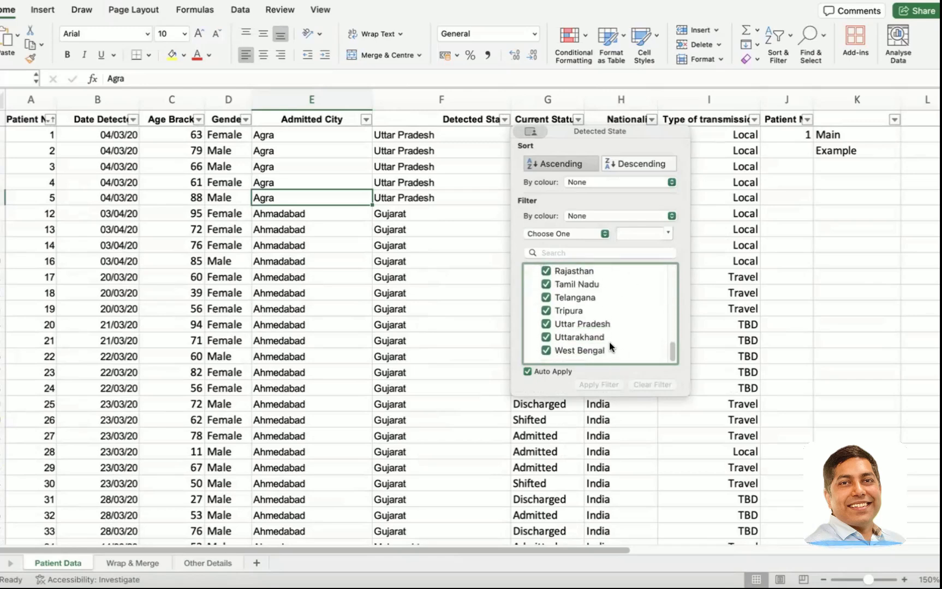
left_click(606, 325)
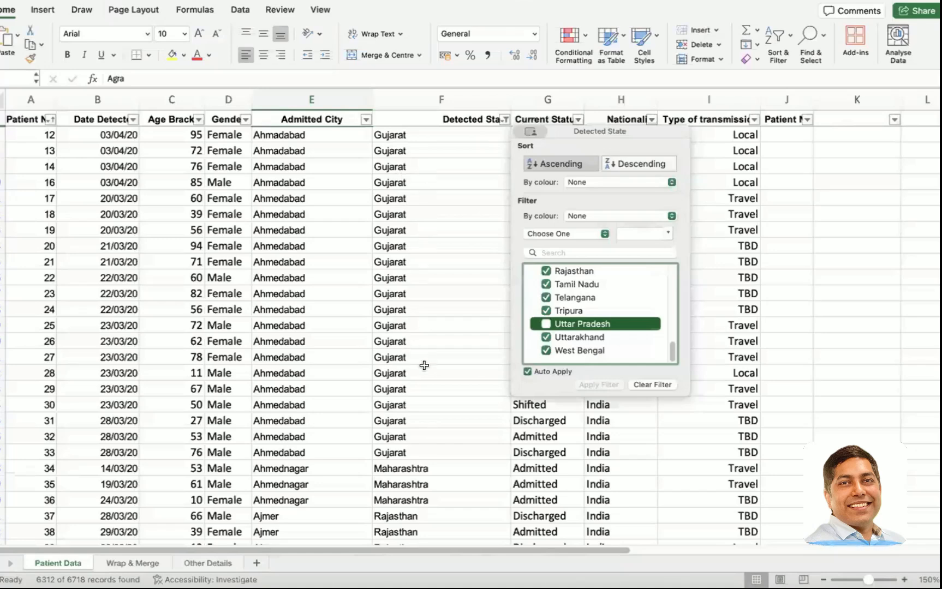
Search the Detected State filter for "Maha" to show only the Maharashtra records.
scroll(584, 350, "up", 10)
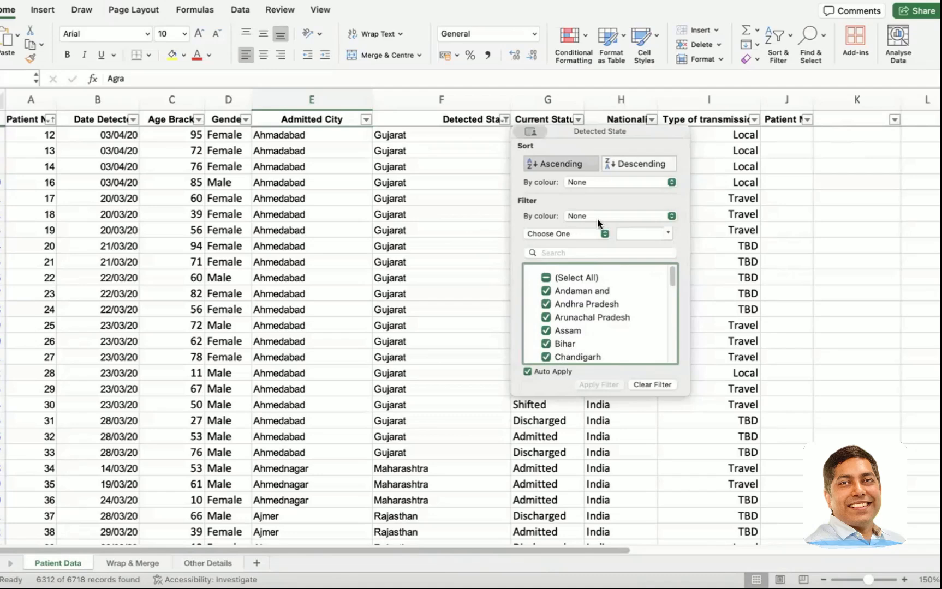
left_click(563, 252)
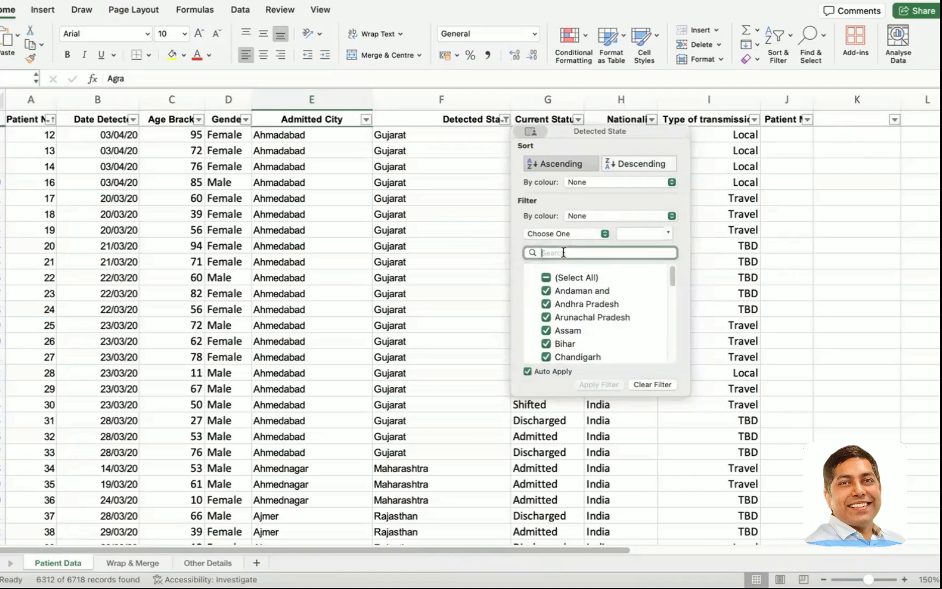
type("Maha")
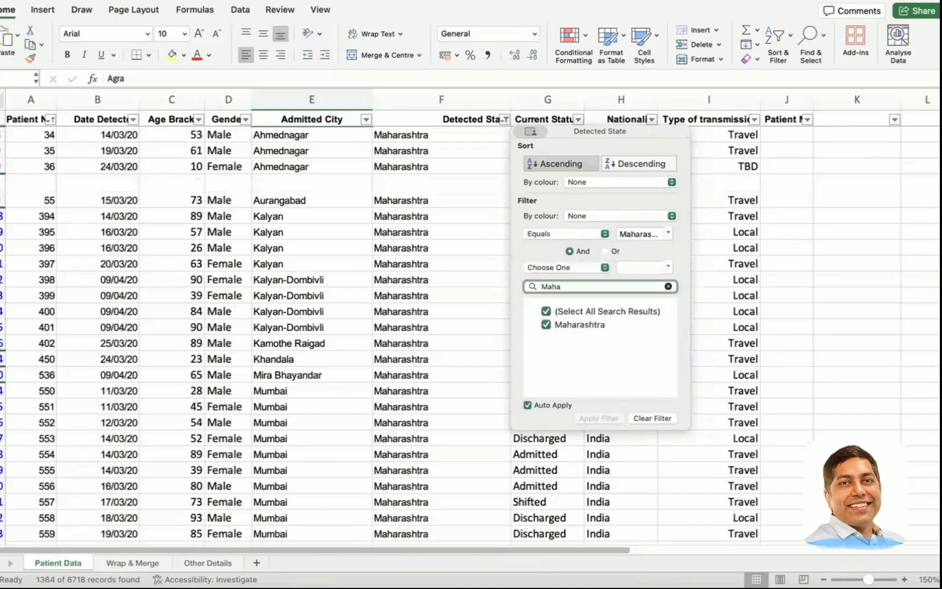
Deselect Maharashtra in the filter's search results and clear the search text to bring back all states.
left_click(544, 324)
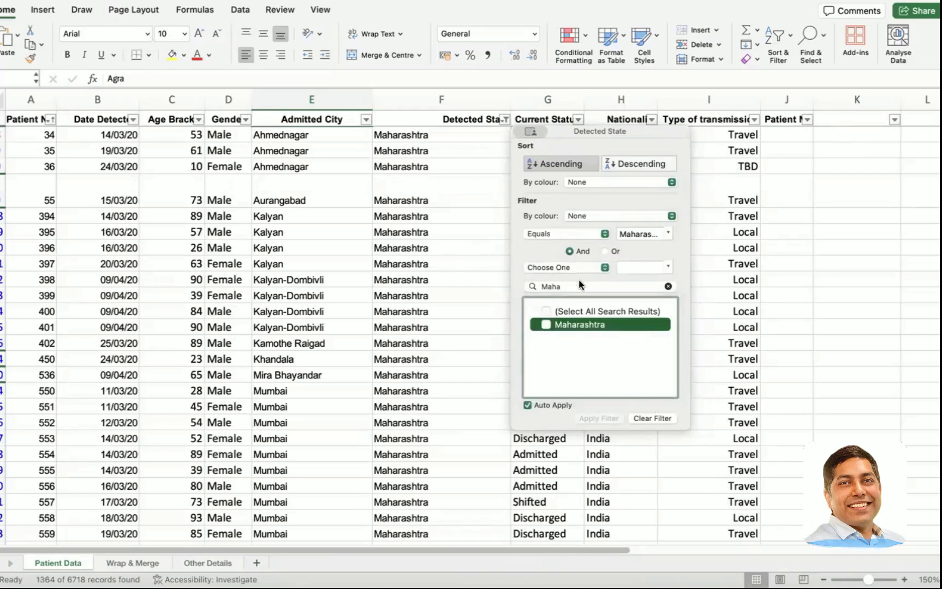
left_click(617, 280)
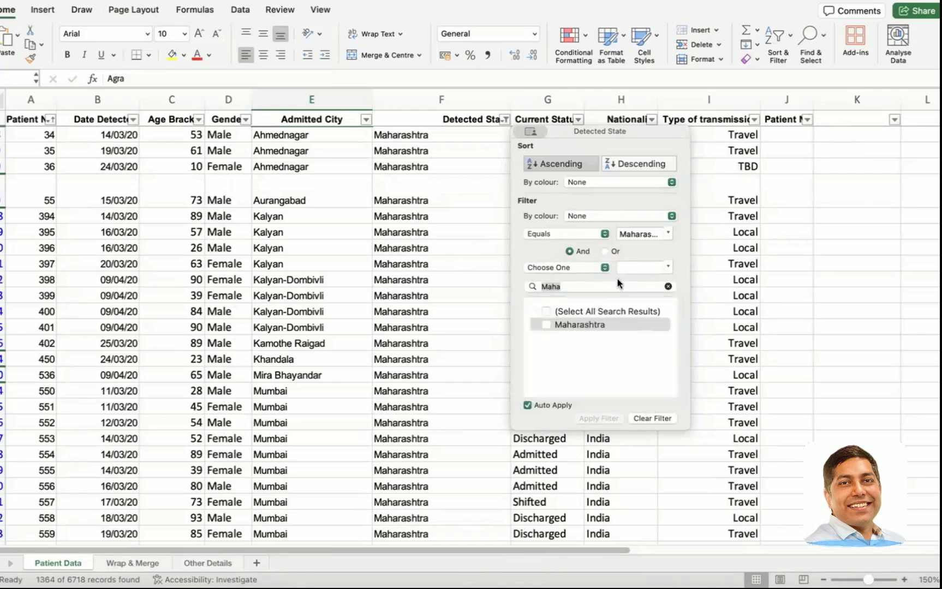
key("BackSpace")
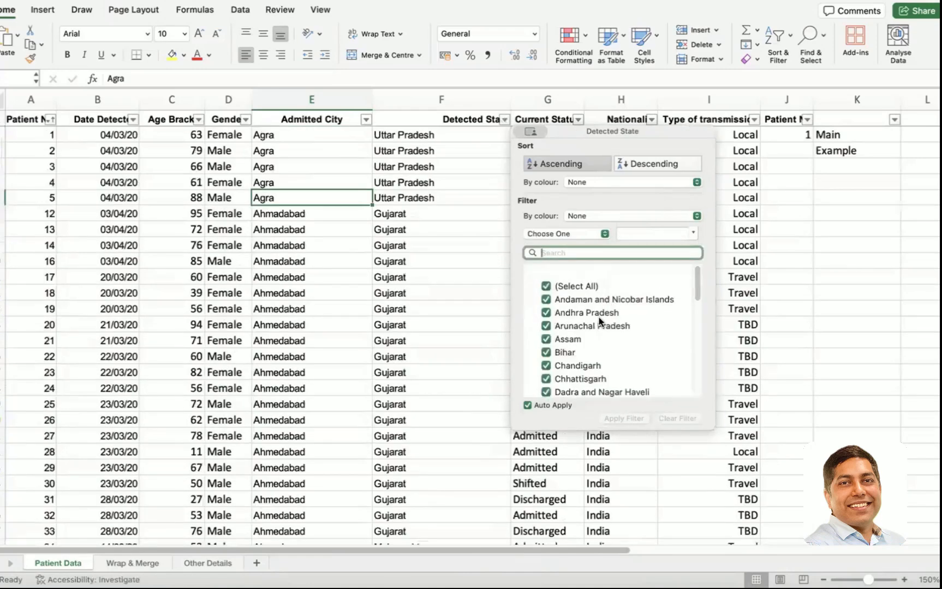
Search the Detected State filter for "Maha", and clear the search text to bring back all states.
scroll(599, 317, "down", 1)
scroll(426, 446, "down", 3)
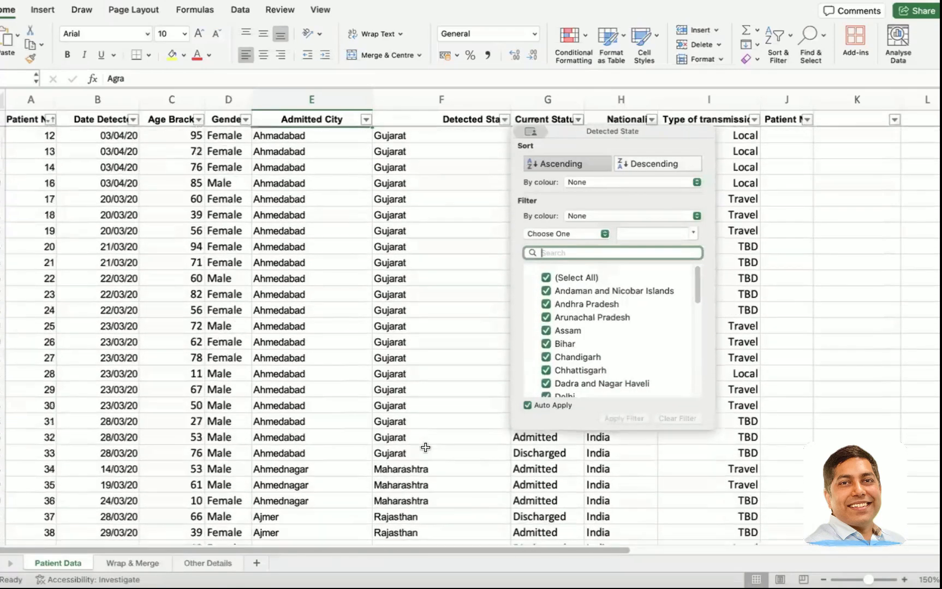
scroll(426, 448, "up", 3)
scroll(601, 354, "down", 6)
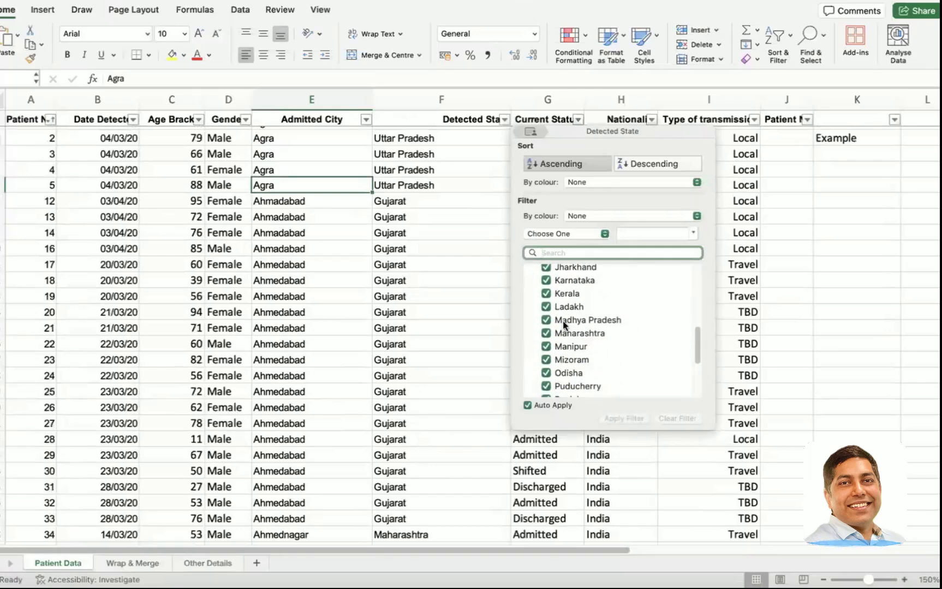
type("Maha")
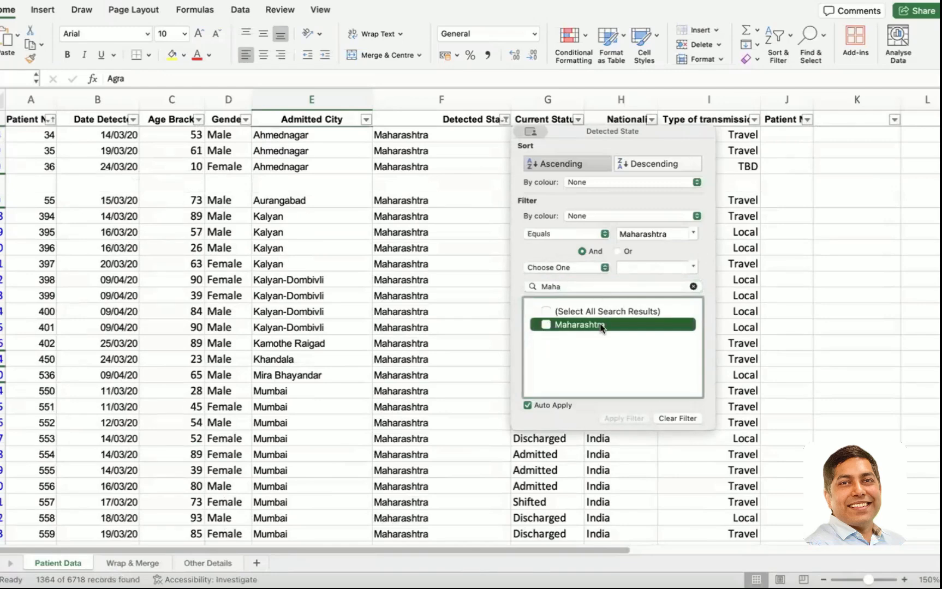
left_click(621, 347)
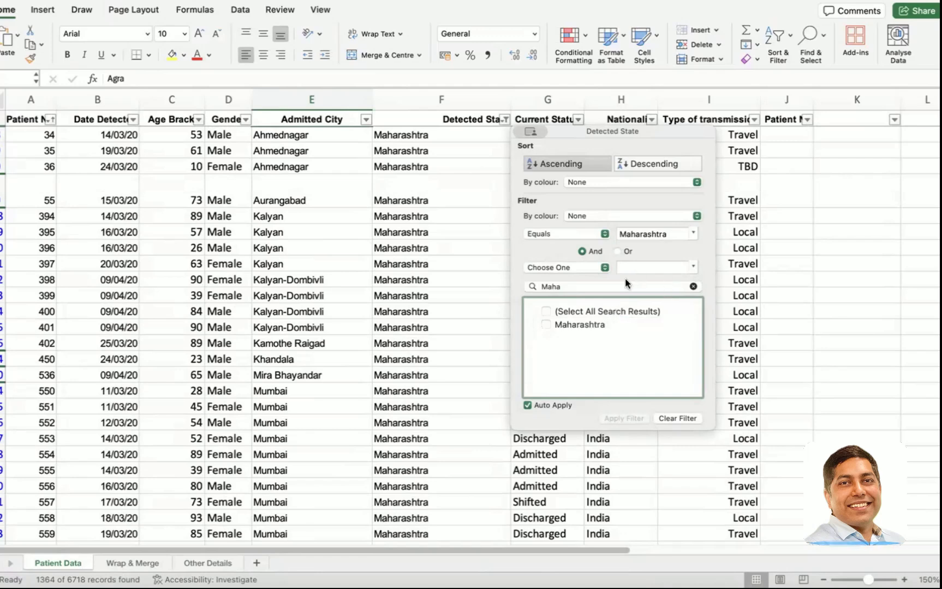
left_click(693, 286)
left_click(693, 287)
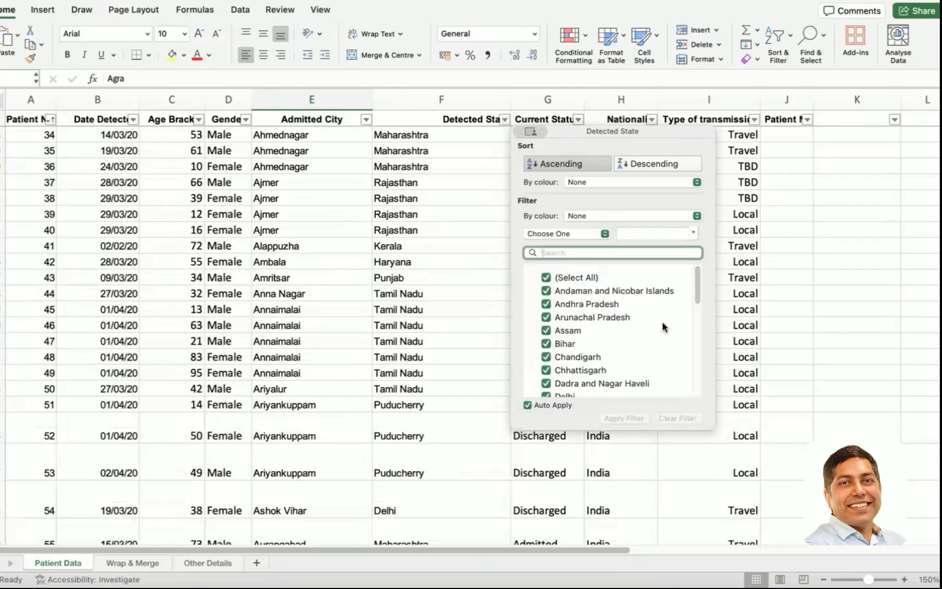
Exclude Maharashtra in the Detected State filter's state list, and select all states again.
scroll(589, 363, "down", 5)
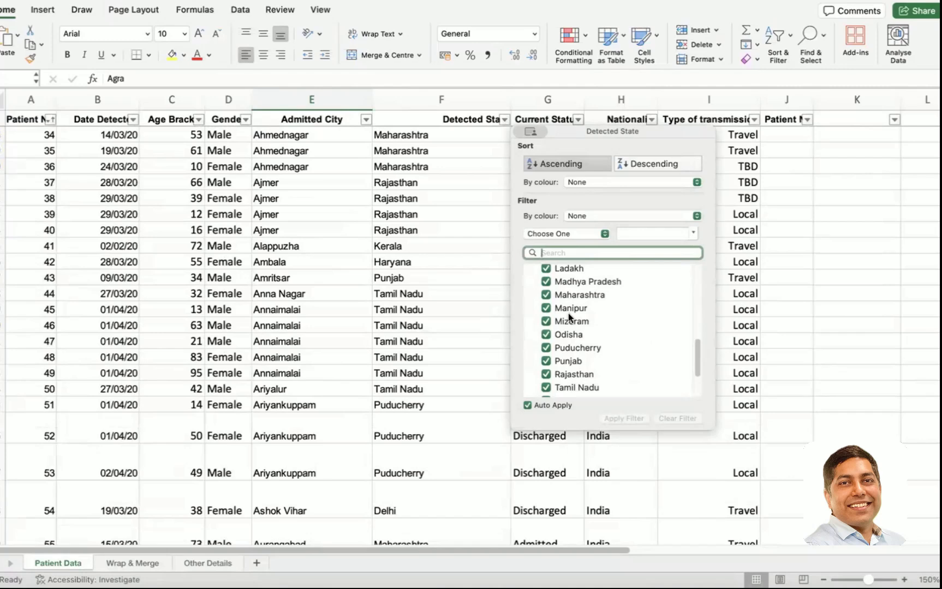
left_click(545, 296)
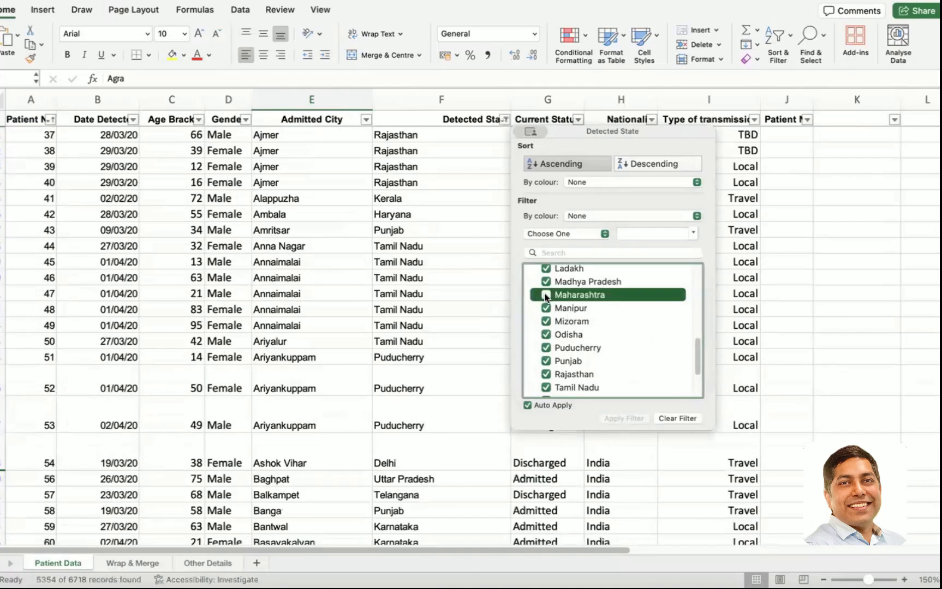
scroll(542, 297, "up", 8)
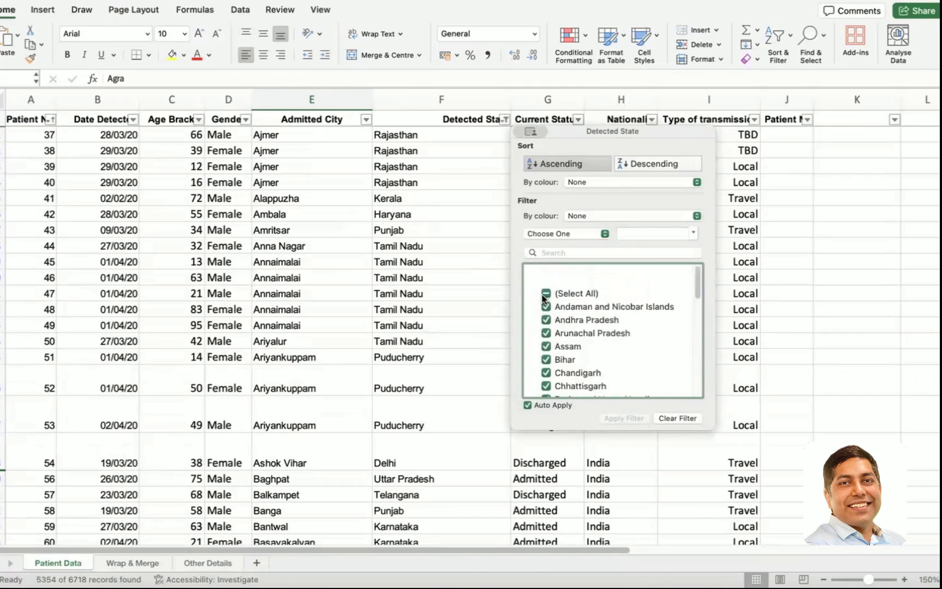
left_click(545, 276)
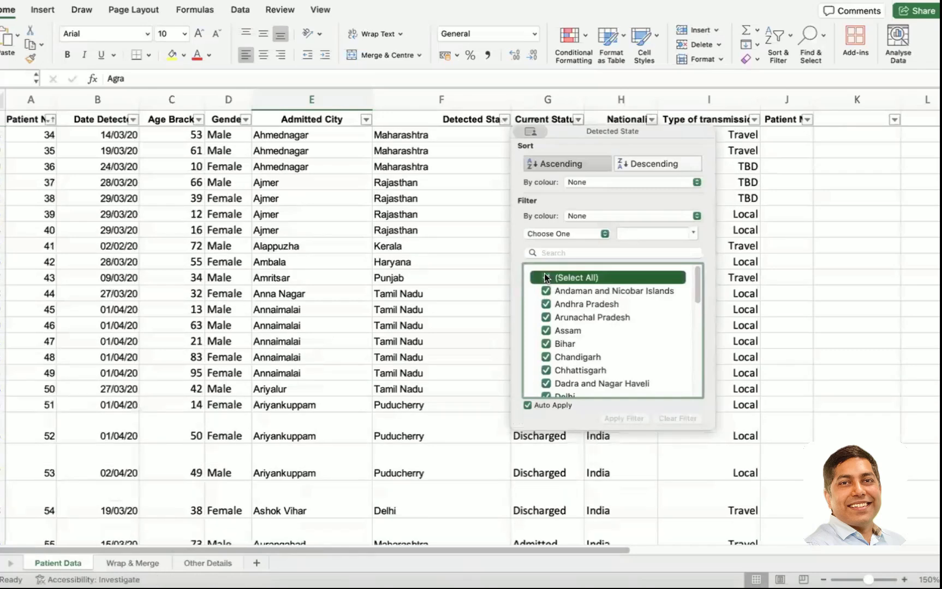
left_click(545, 276)
left_click(562, 251)
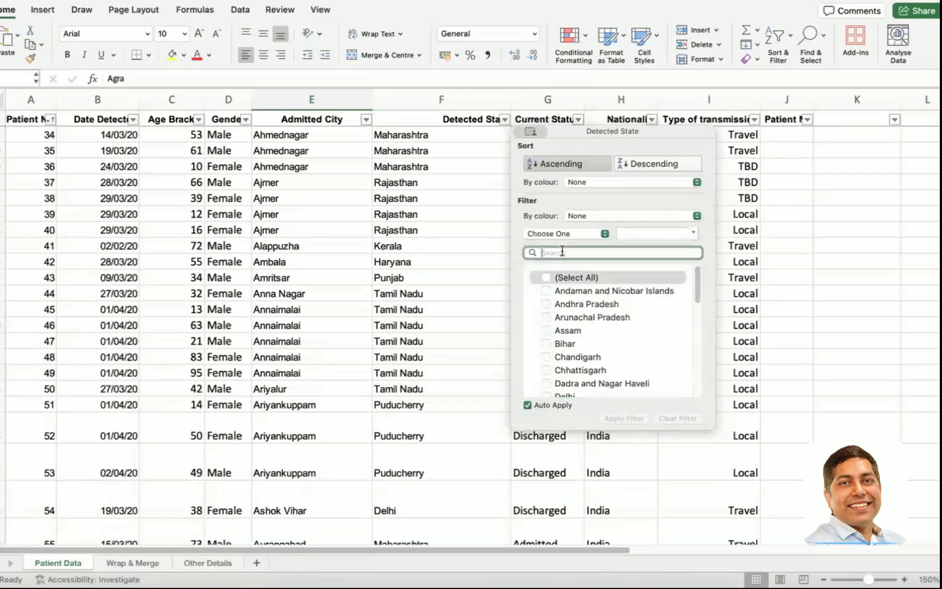
left_click(455, 267)
Reopen the Detected State filter and search for "Maha" to show only the Maharashtra records.
left_click(505, 120)
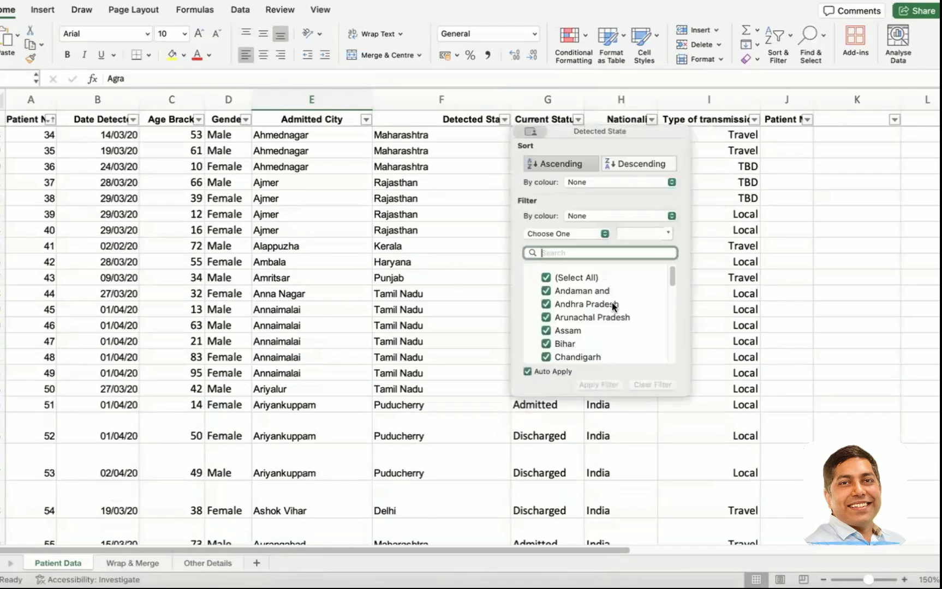
left_click(527, 371)
left_click(528, 371)
left_click(562, 252)
type("Maha")
left_click(544, 324)
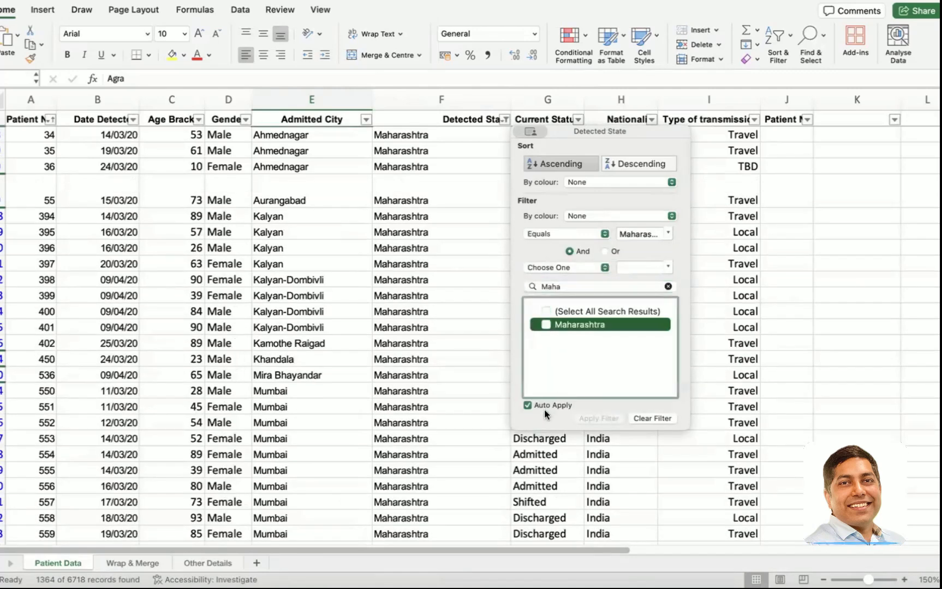
Turn off Auto Apply in the Detected State filter and clear the search text.
left_click(527, 404)
left_click(528, 405)
left_click(527, 404)
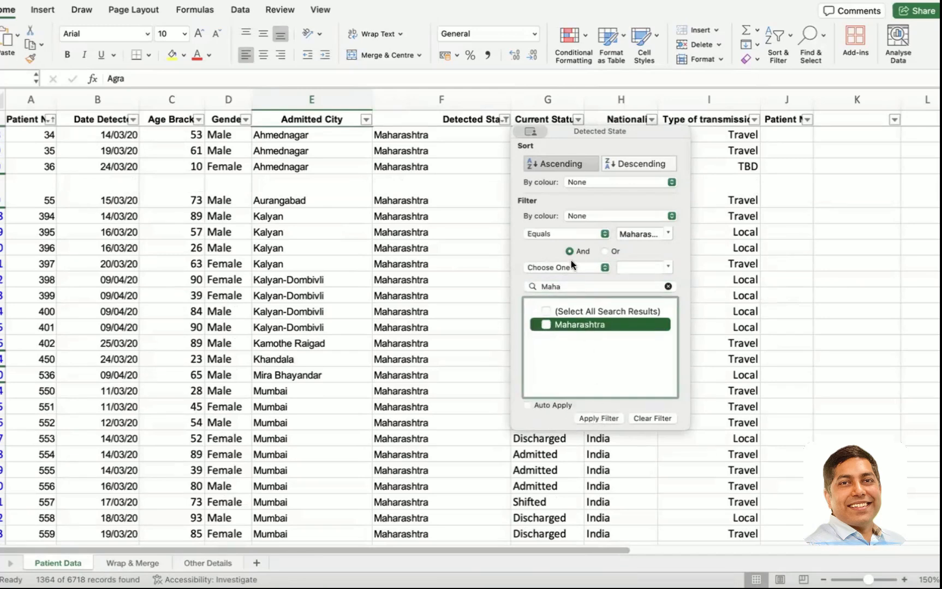
left_click(667, 287)
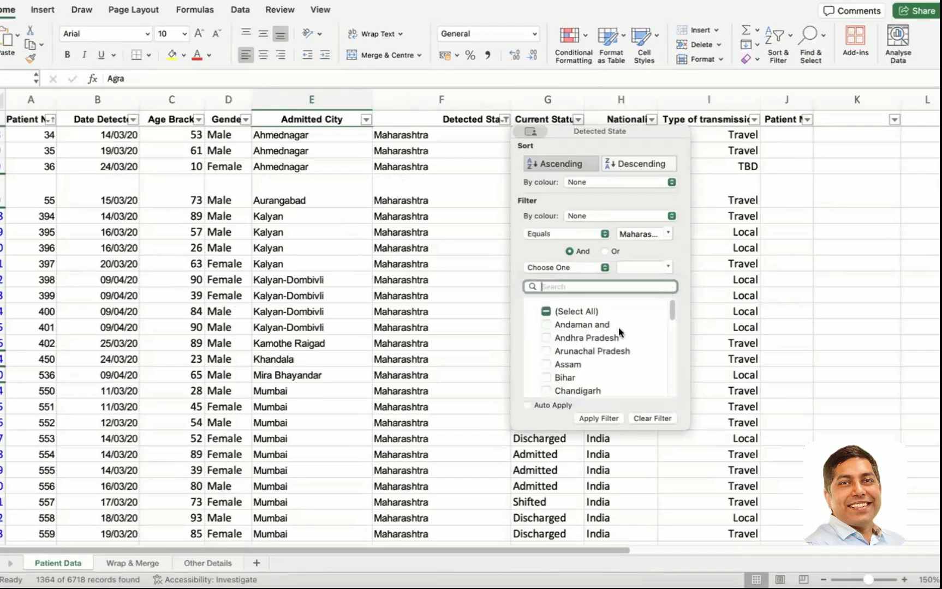
Check which state is selected in the filter's list and look through the filtered patient records.
scroll(577, 360, "down", 10)
scroll(577, 363, "up", 5)
scroll(577, 364, "up", 1)
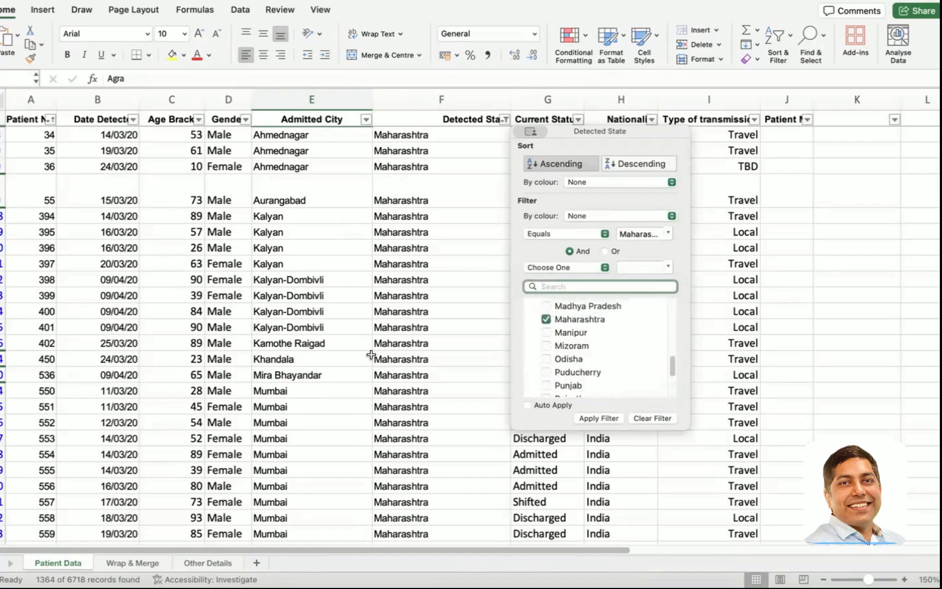
scroll(346, 357, "down", 20)
scroll(347, 358, "down", 20)
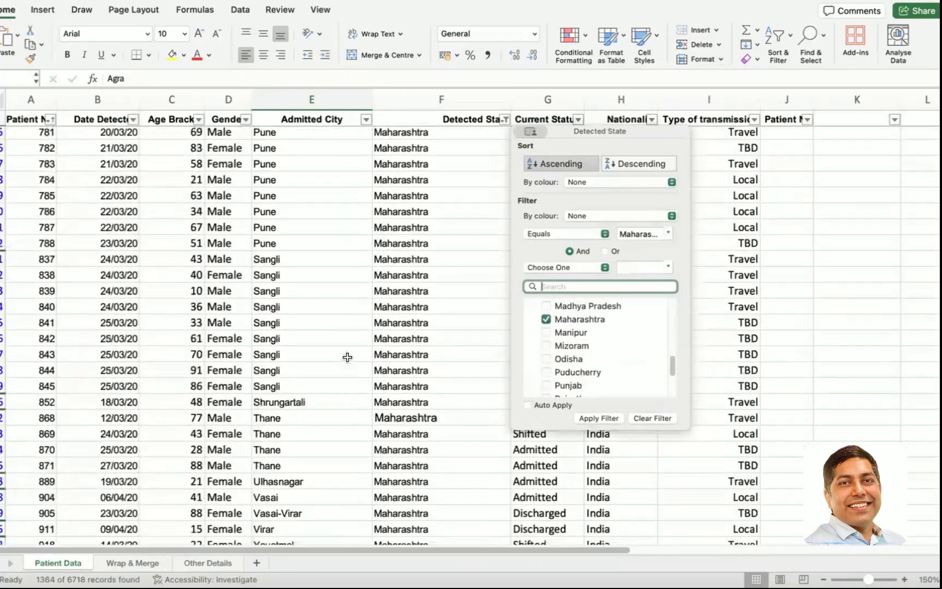
scroll(347, 358, "up", 20)
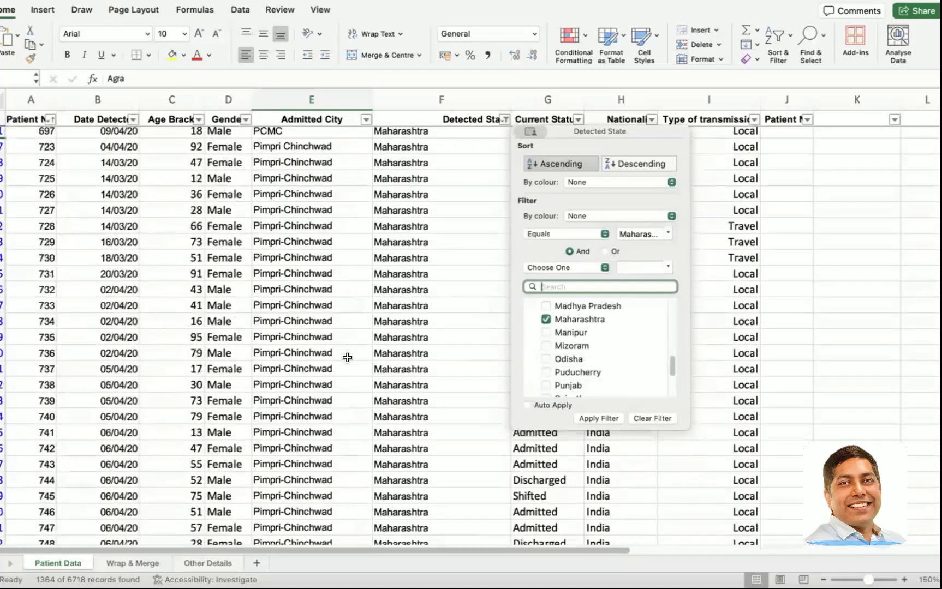
scroll(593, 327, "up", 6)
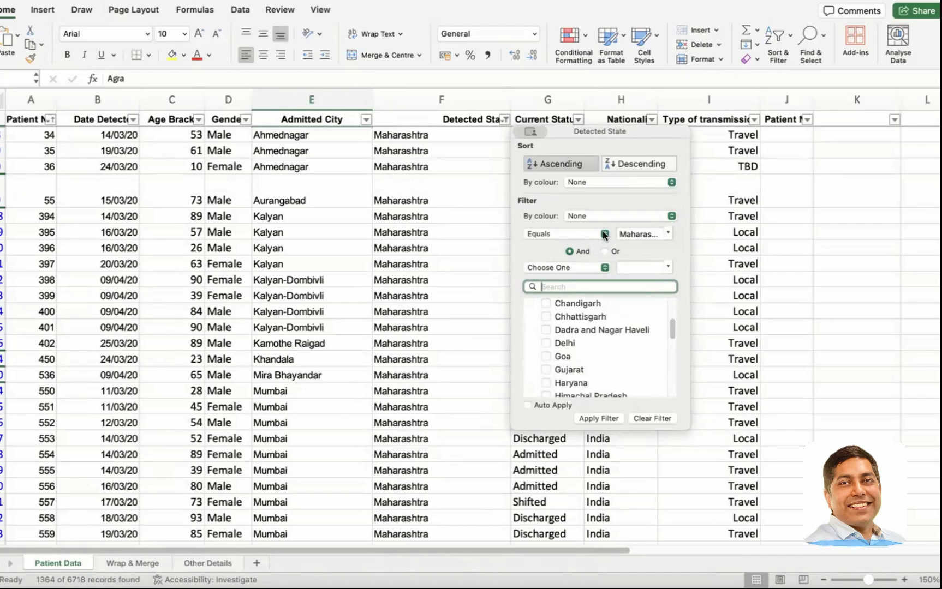
Set the Detected State filter condition to Equals Assam, apply it and look through the filtered records.
left_click(565, 231)
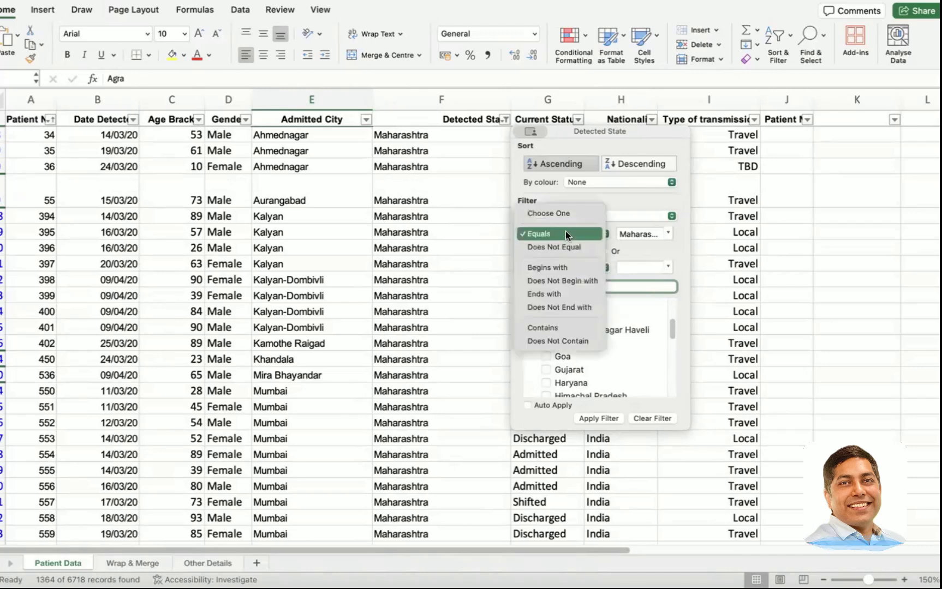
left_click(565, 231)
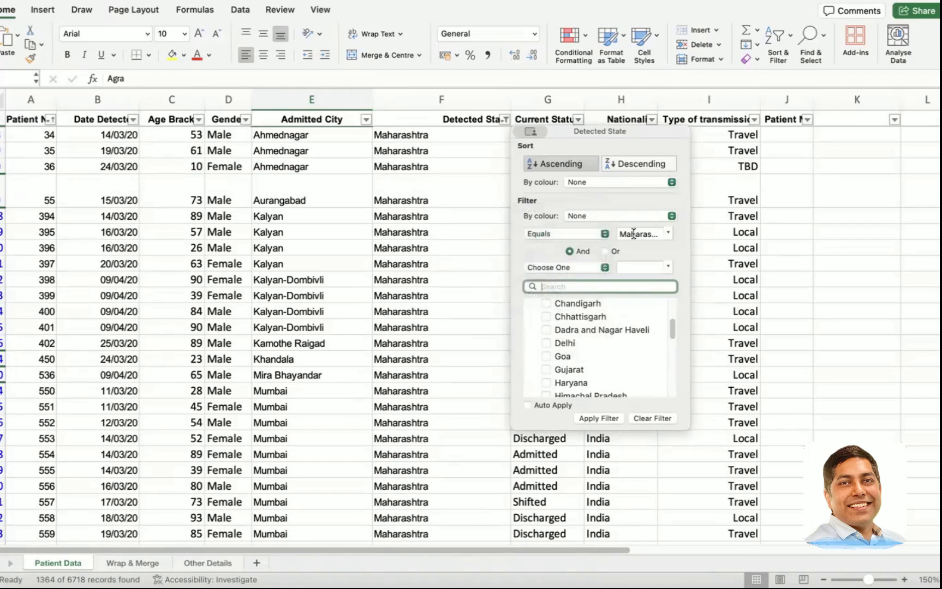
left_click(671, 233)
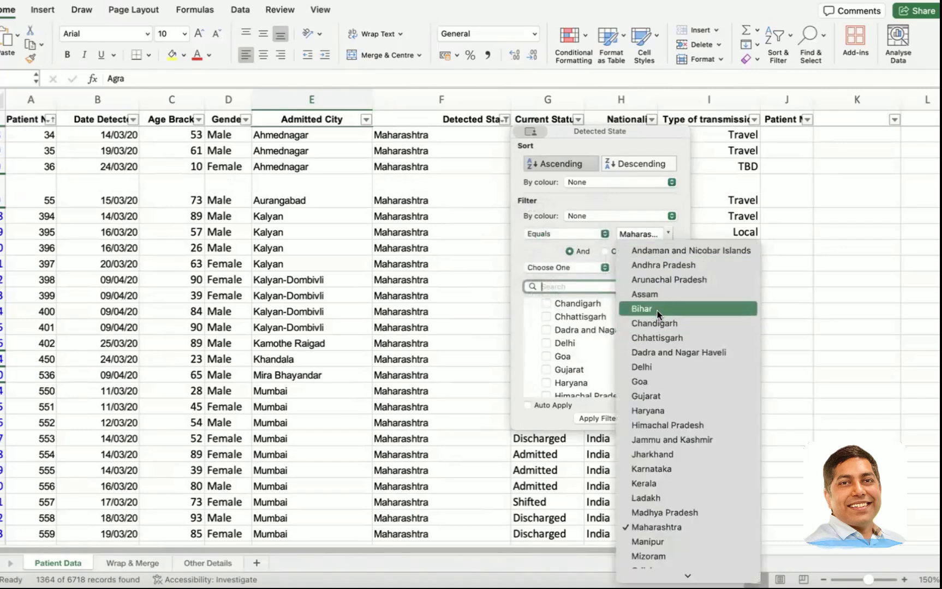
left_click(655, 297)
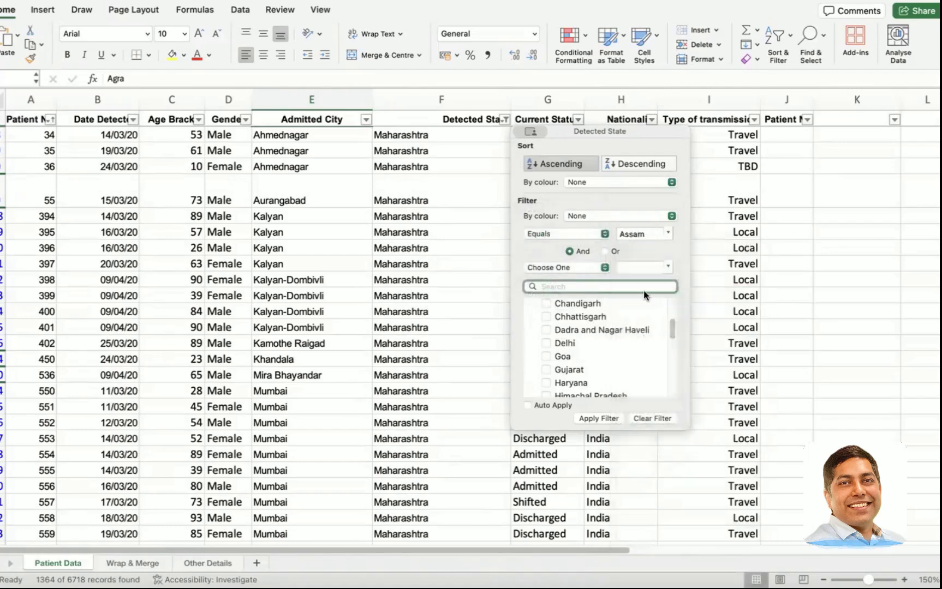
left_click(602, 418)
scroll(461, 312, "down", 3)
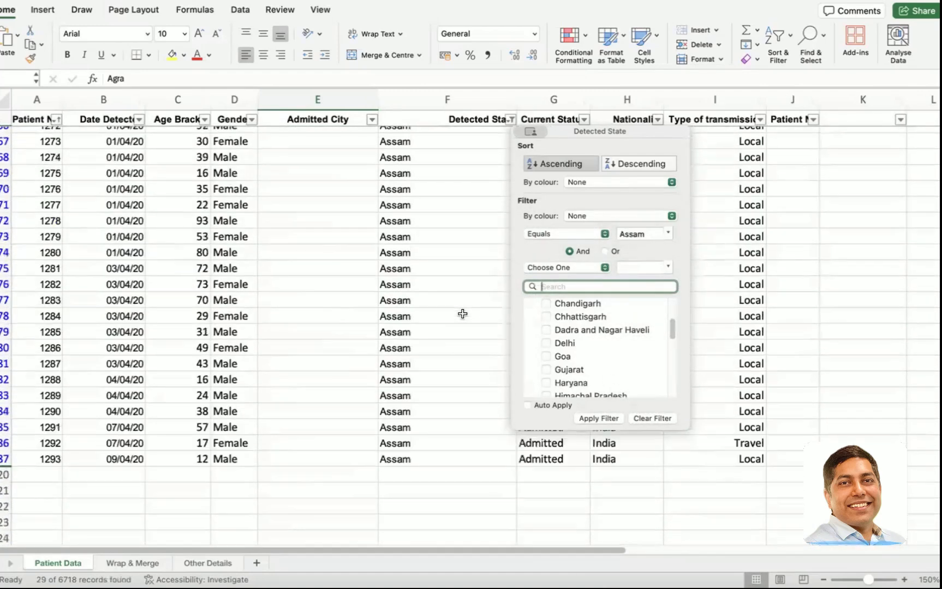
scroll(462, 313, "up", 3)
Filter the Detected State column to states that begin with "A" and look through the filtered records.
left_click(602, 233)
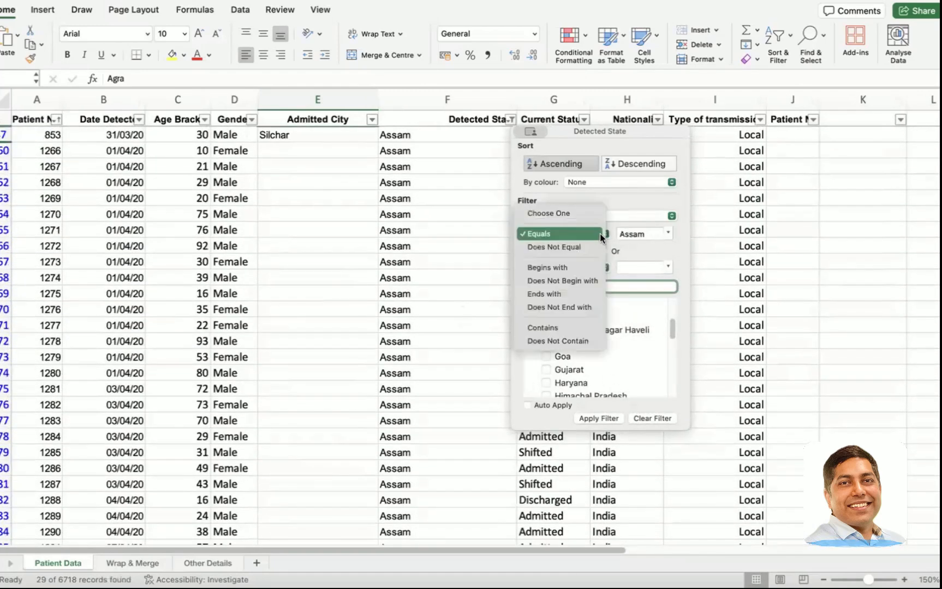
left_click(578, 267)
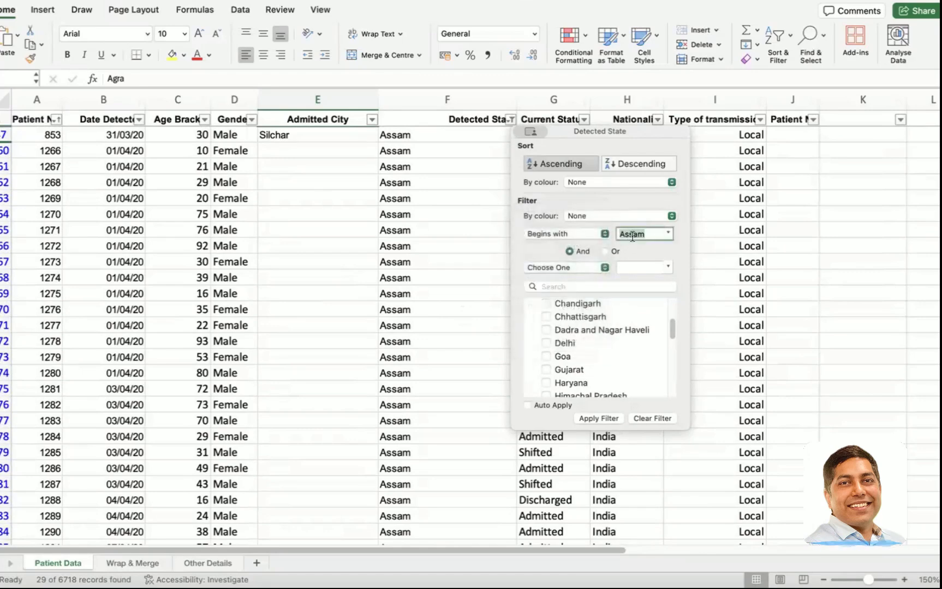
type("A")
key("Return")
scroll(429, 247, "down", 20)
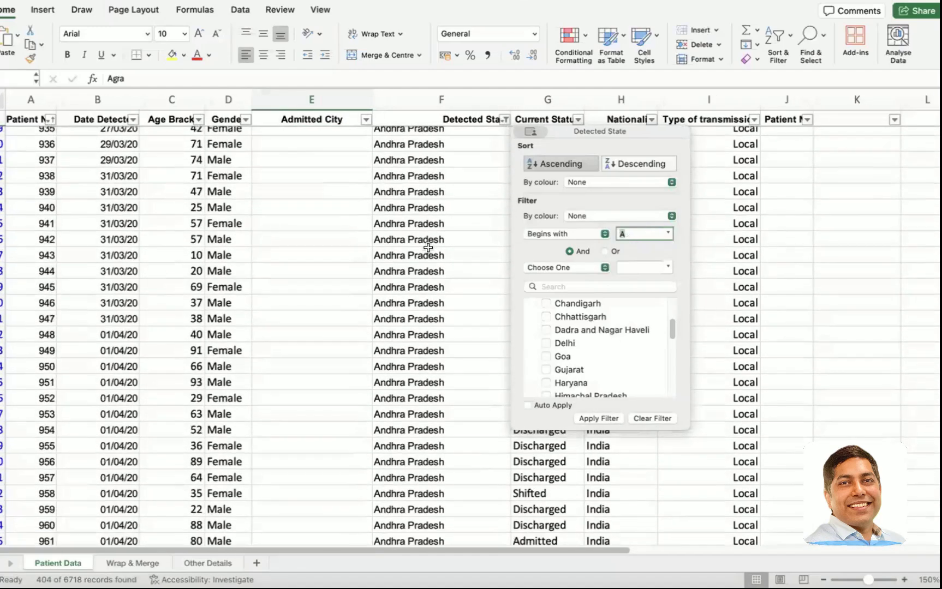
scroll(428, 247, "down", 10)
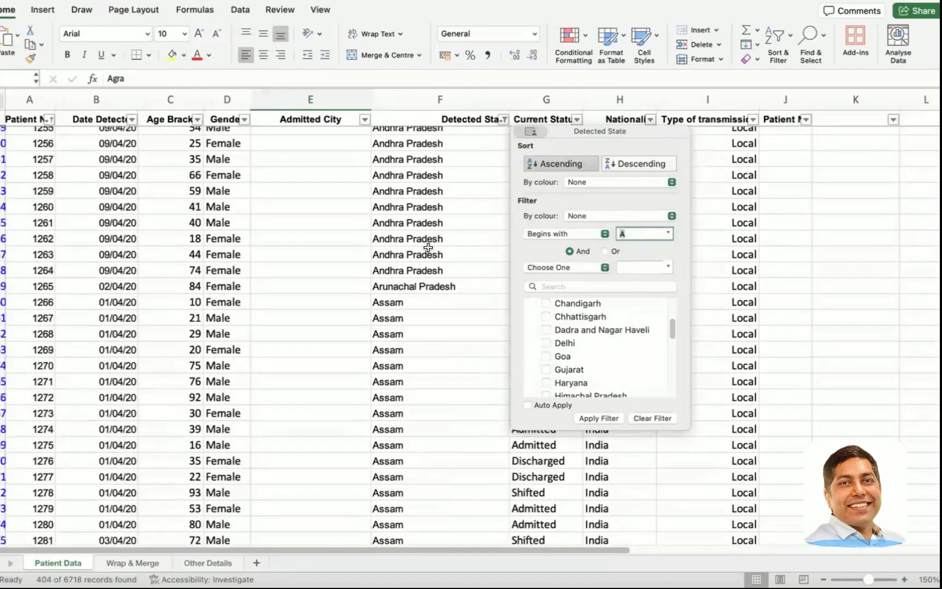
scroll(429, 247, "up", 10)
scroll(429, 248, "up", 20)
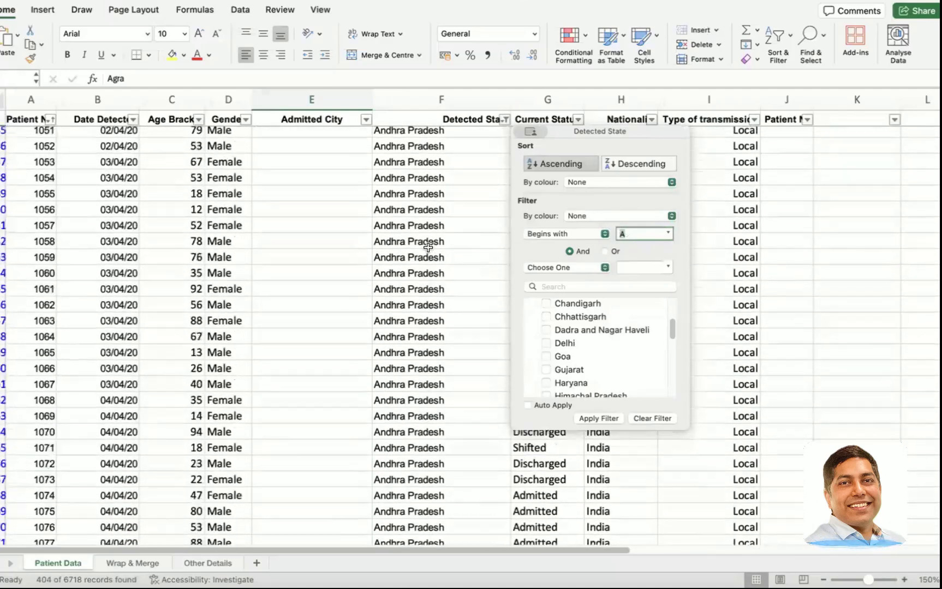
scroll(428, 248, "down", 5)
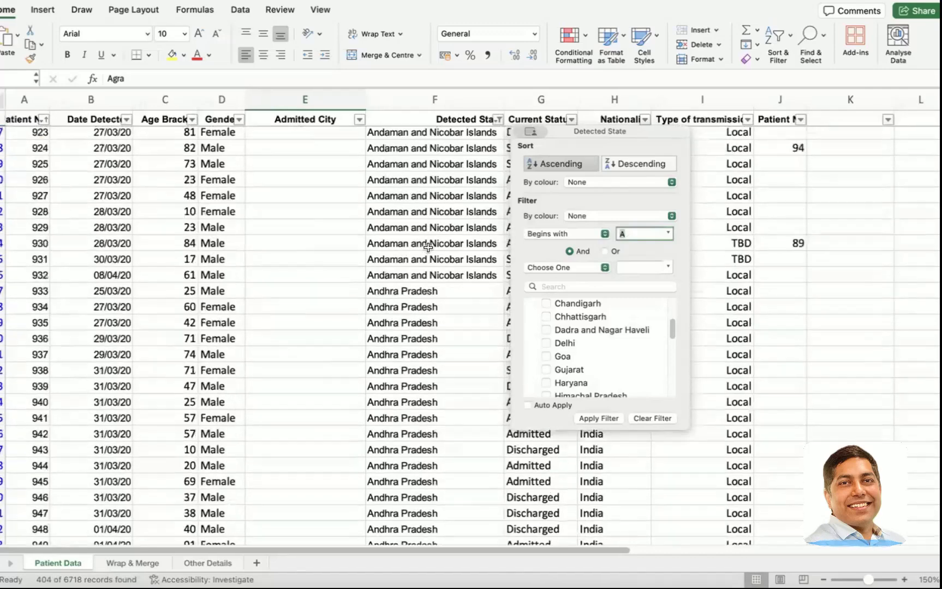
scroll(427, 245, "up", 20)
Filter the Detected State column to states that end with "h" and look through the filtered records.
left_click(596, 230)
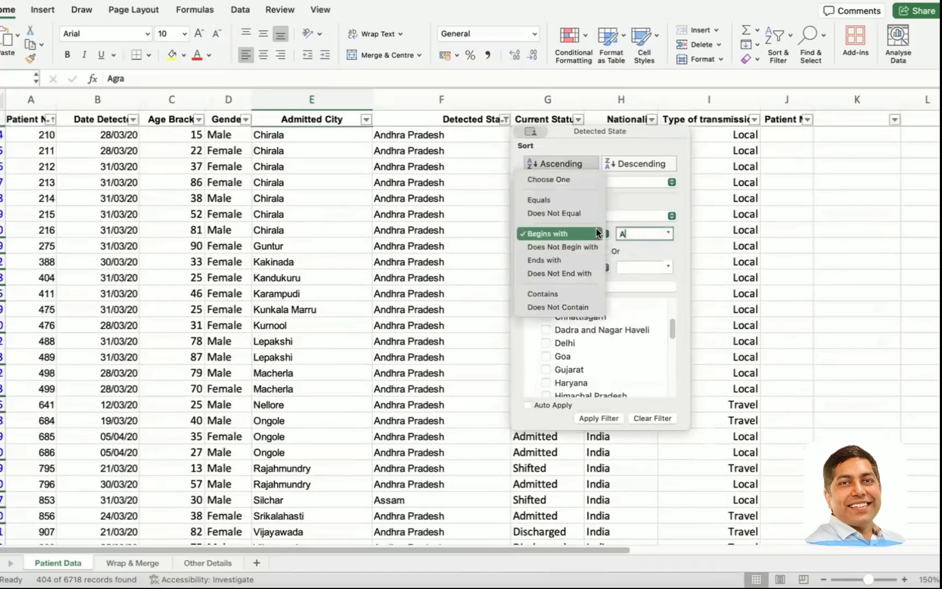
left_click(578, 257)
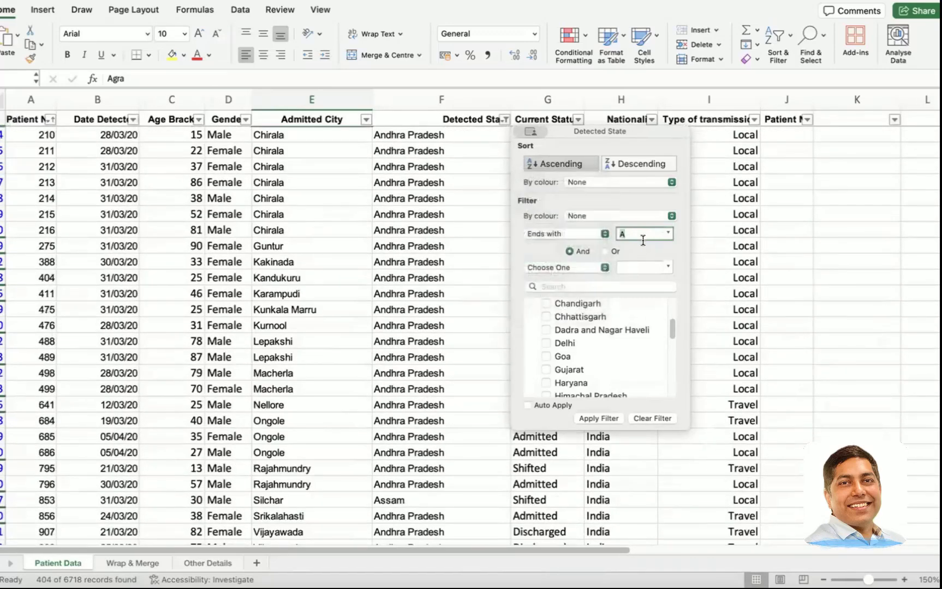
double_click(615, 235)
type("h")
left_click(598, 419)
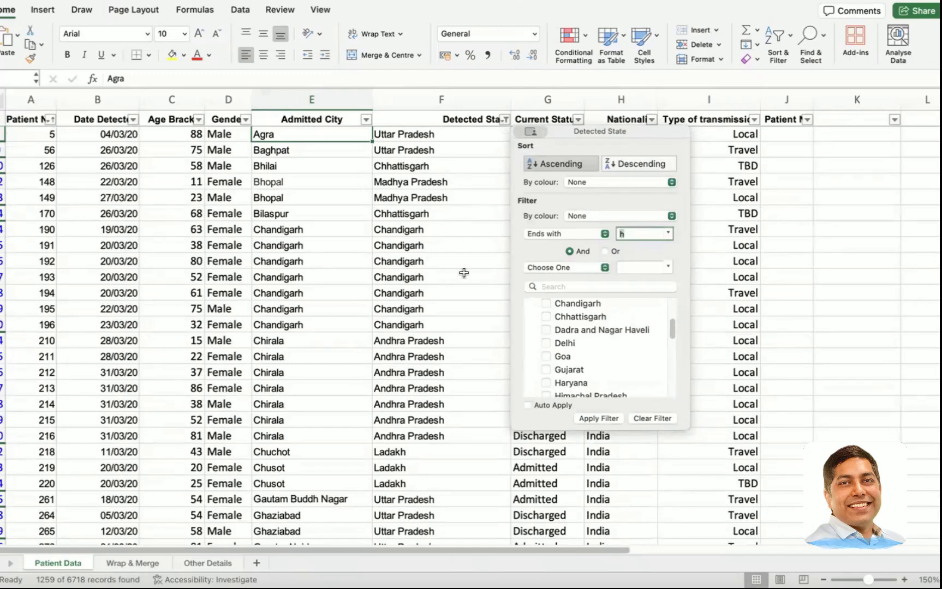
scroll(464, 273, "down", 2)
scroll(464, 273, "down", 7)
scroll(464, 273, "up", 9)
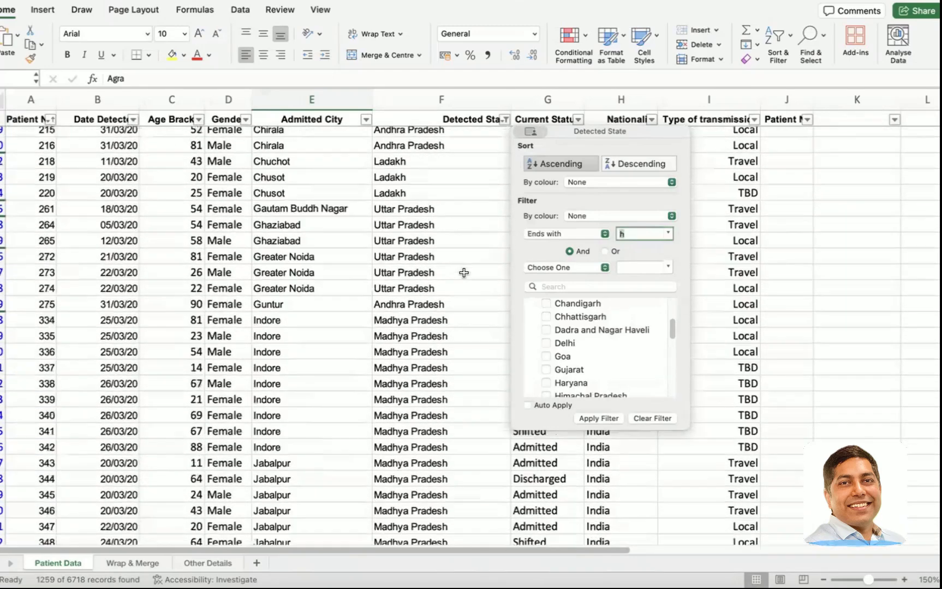
Filter the Detected State column to states that contain "ra" and look through the filtered records.
left_click(604, 234)
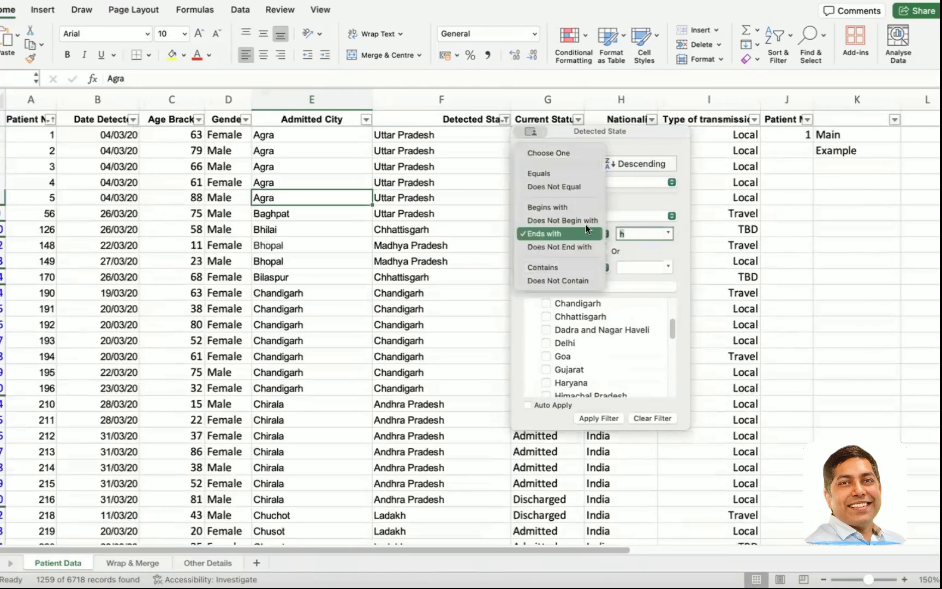
left_click(569, 267)
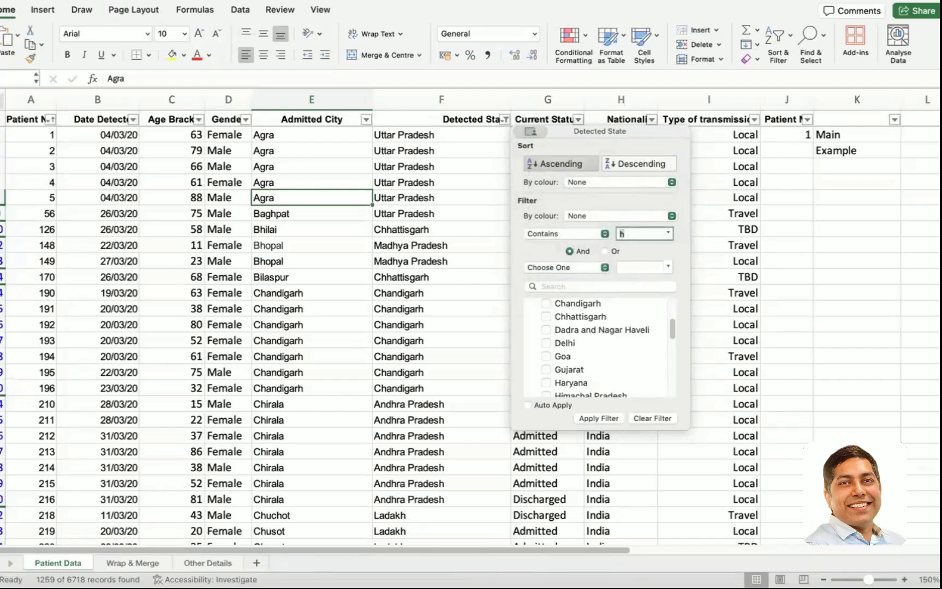
left_click(610, 417)
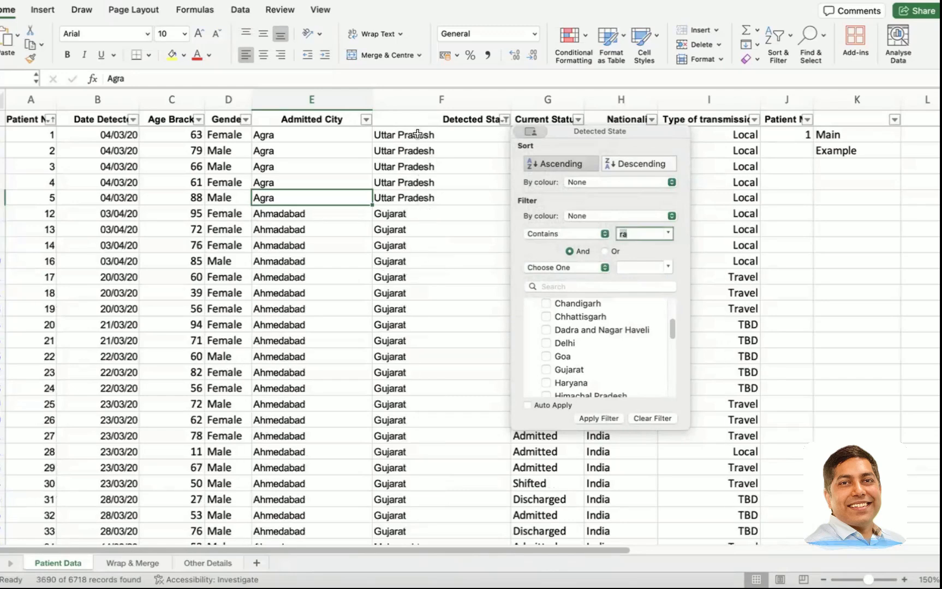
scroll(397, 217, "down", 3)
scroll(397, 217, "down", 15)
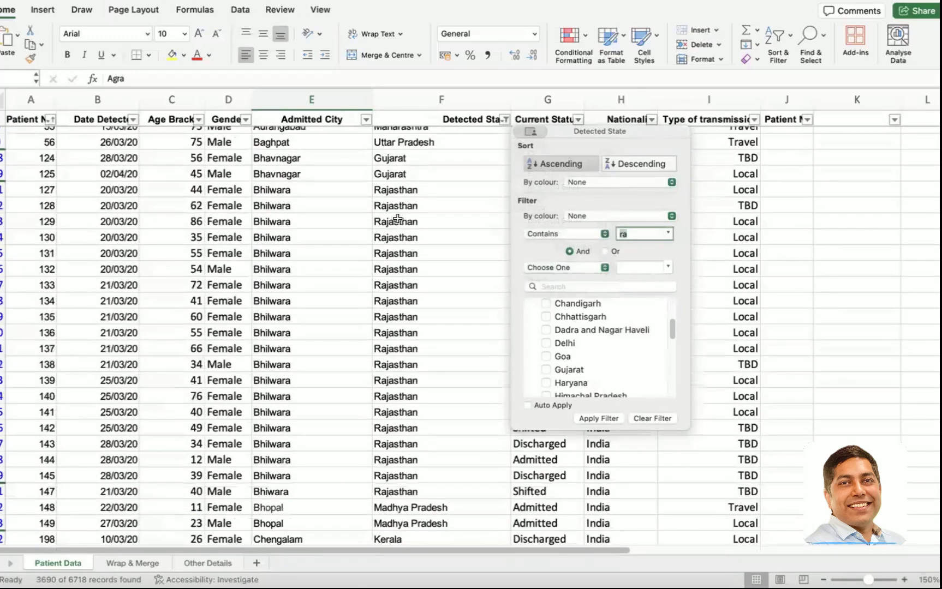
scroll(397, 218, "down", 3)
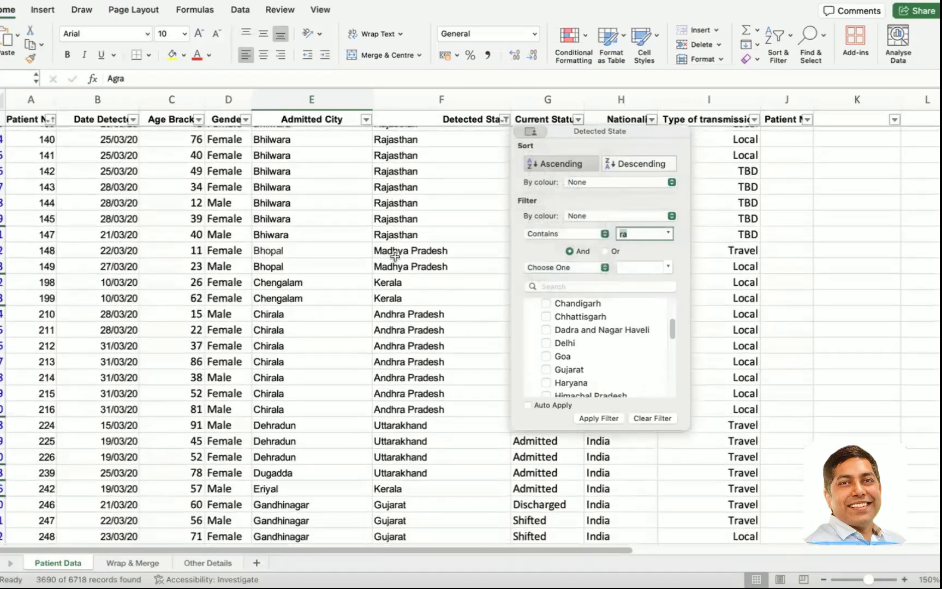
scroll(442, 316, "down", 4)
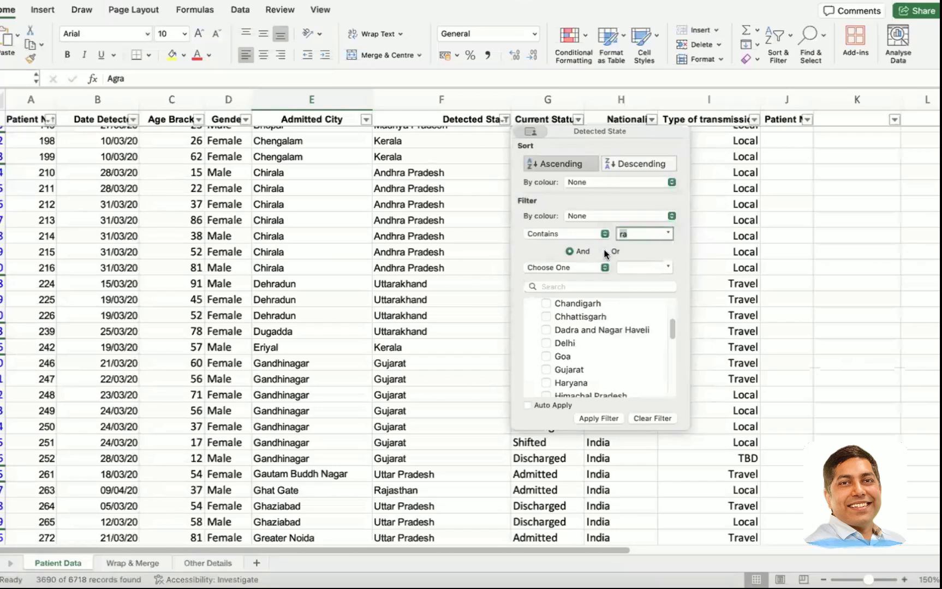
Add a second Detected State condition, And Contains "pradesh", apply it and look through the filtered records.
left_click(600, 267)
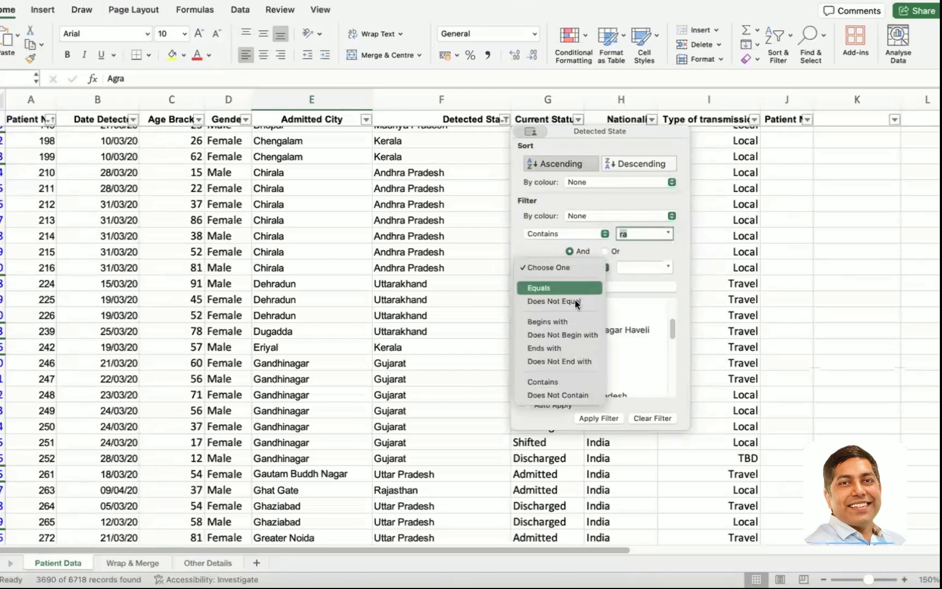
left_click(568, 381)
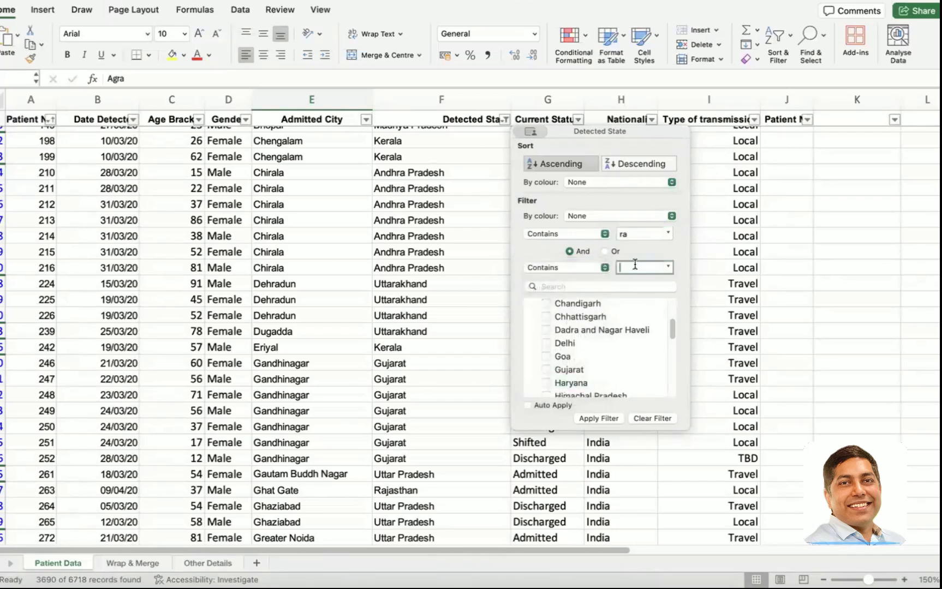
type("pradesh")
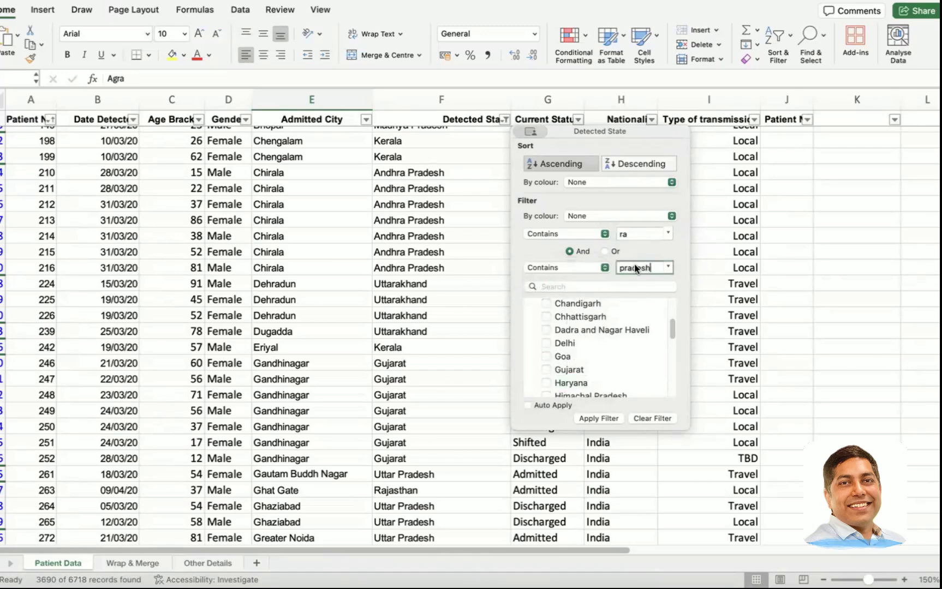
left_click(600, 419)
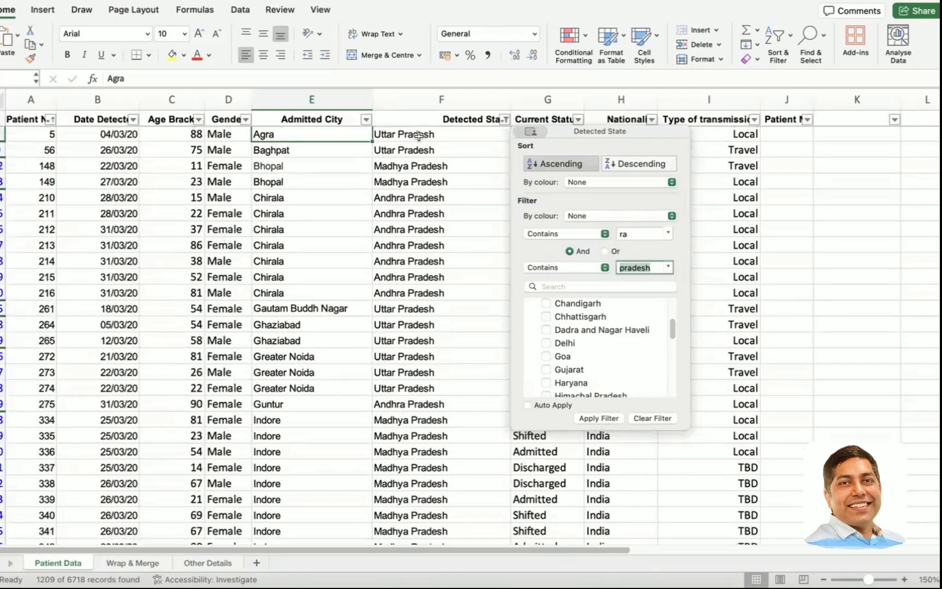
scroll(427, 215, "down", 5)
scroll(426, 214, "down", 20)
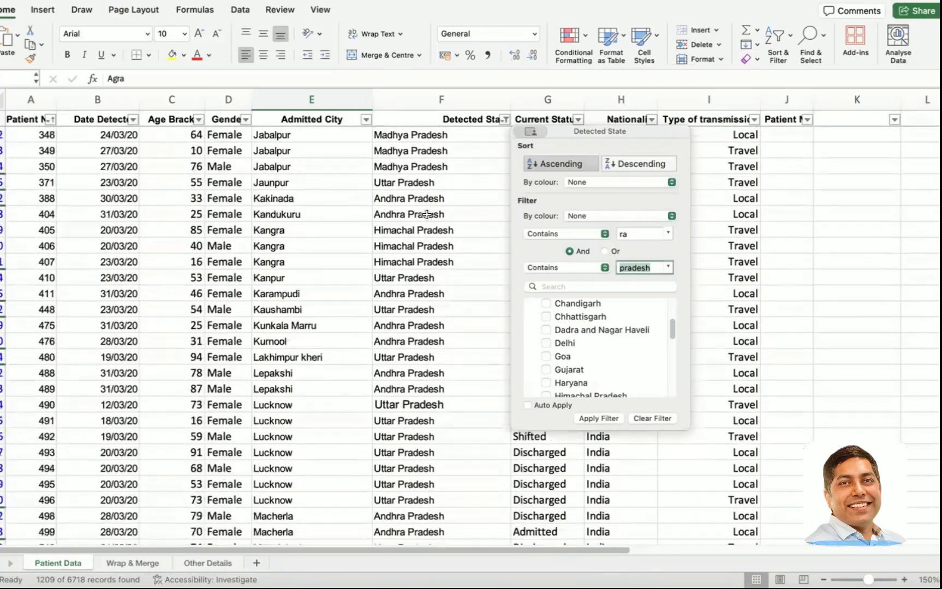
scroll(426, 211, "down", 20)
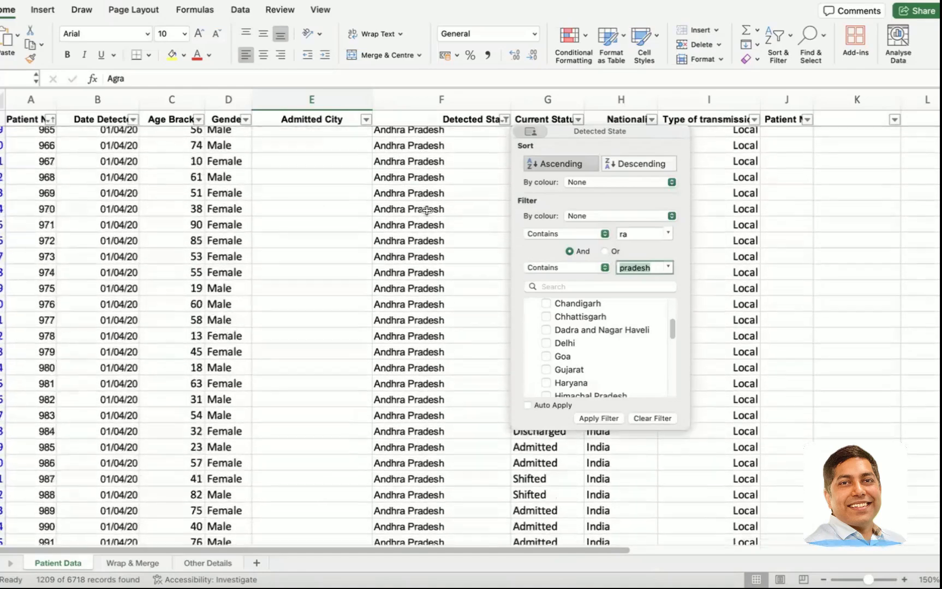
scroll(427, 211, "down", 5)
Change the first Detected State condition to Begins with "A", apply the filter and look through the records.
left_click(581, 231)
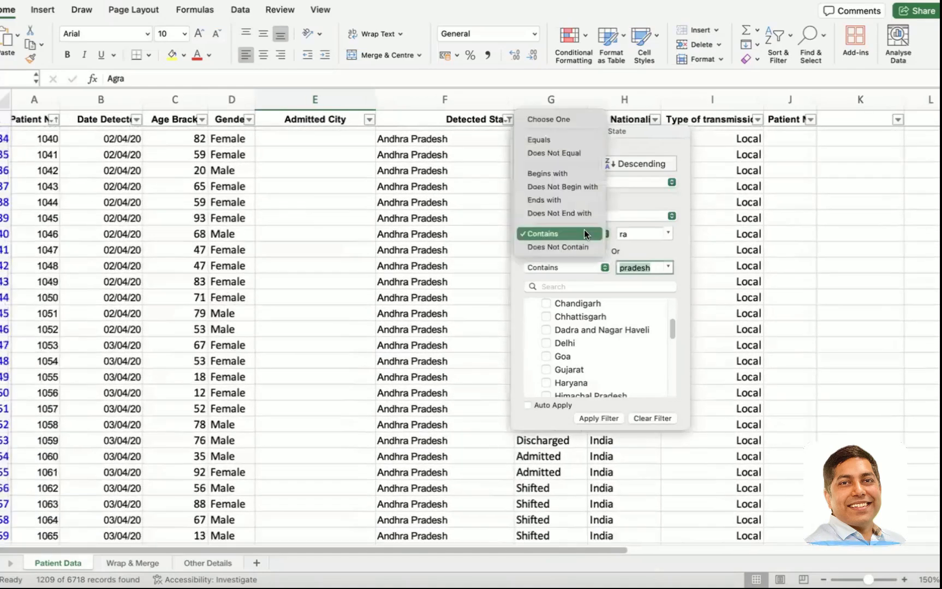
left_click(575, 174)
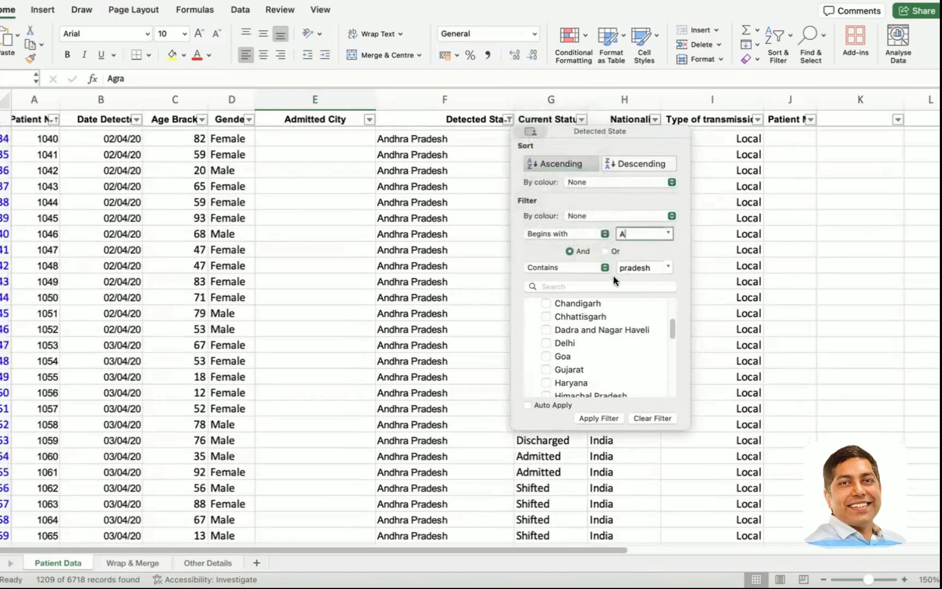
left_click(600, 420)
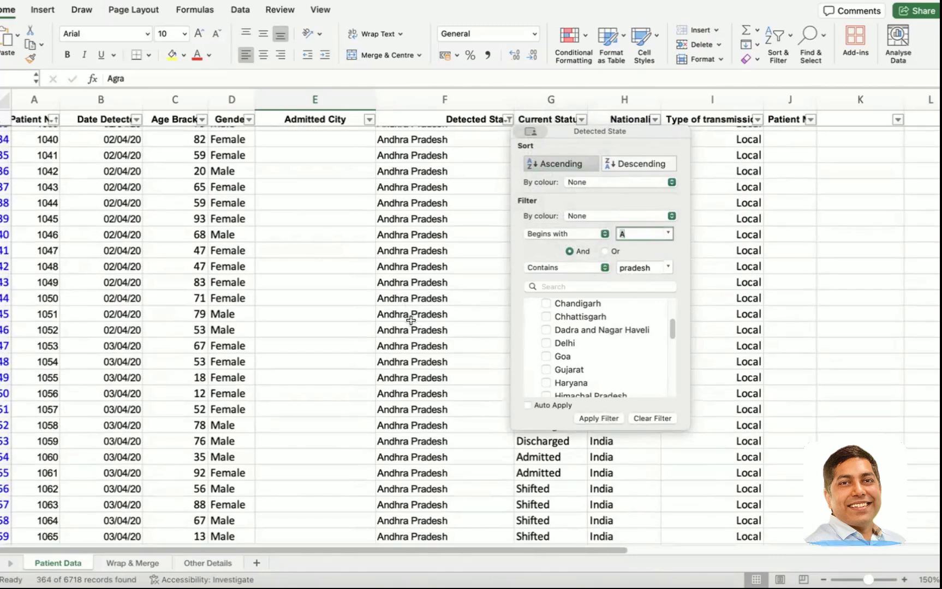
scroll(411, 320, "up", 15)
scroll(411, 320, "down", 20)
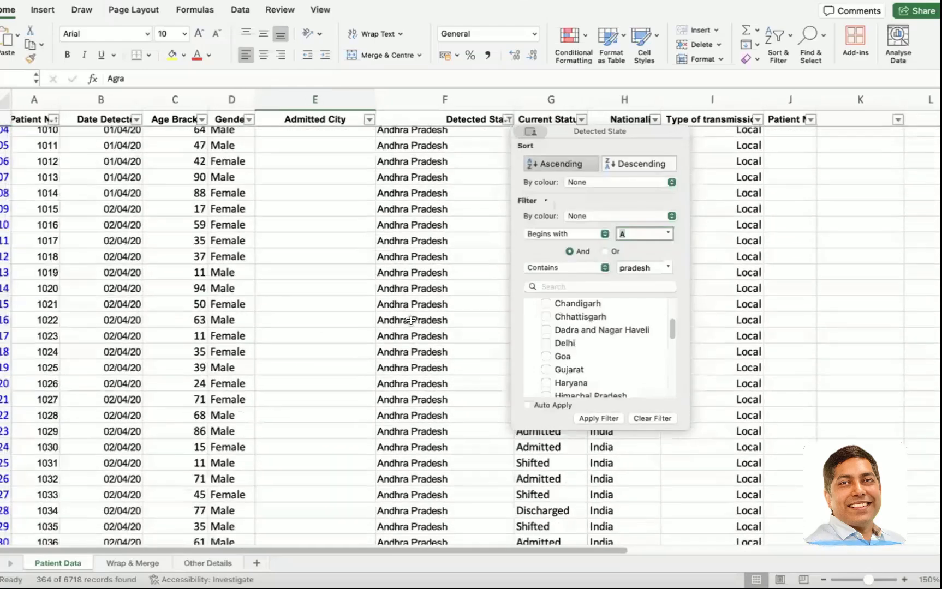
scroll(629, 237, "up", 10)
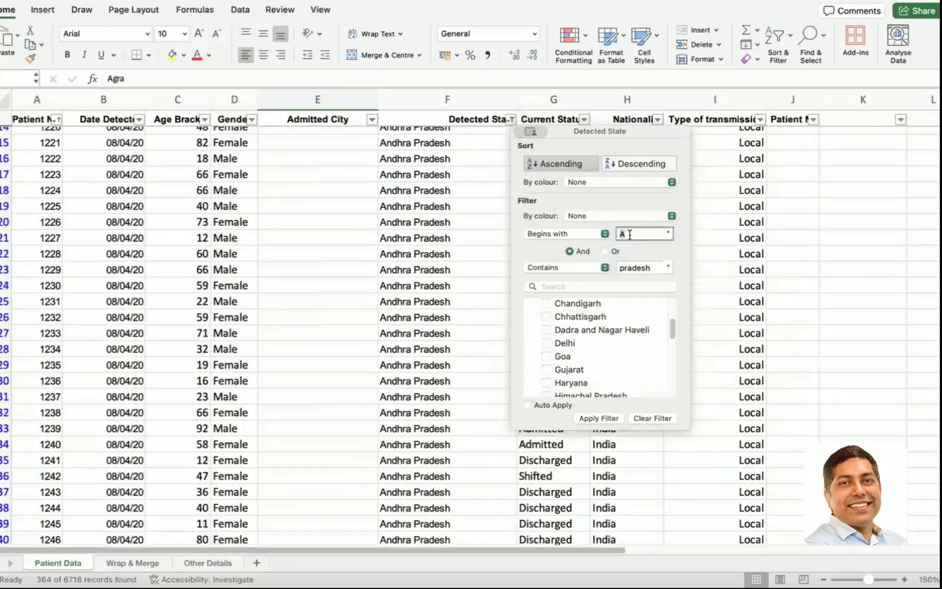
Change the first Detected State condition to Contains "A", apply the filter and look through the records.
left_click(609, 234)
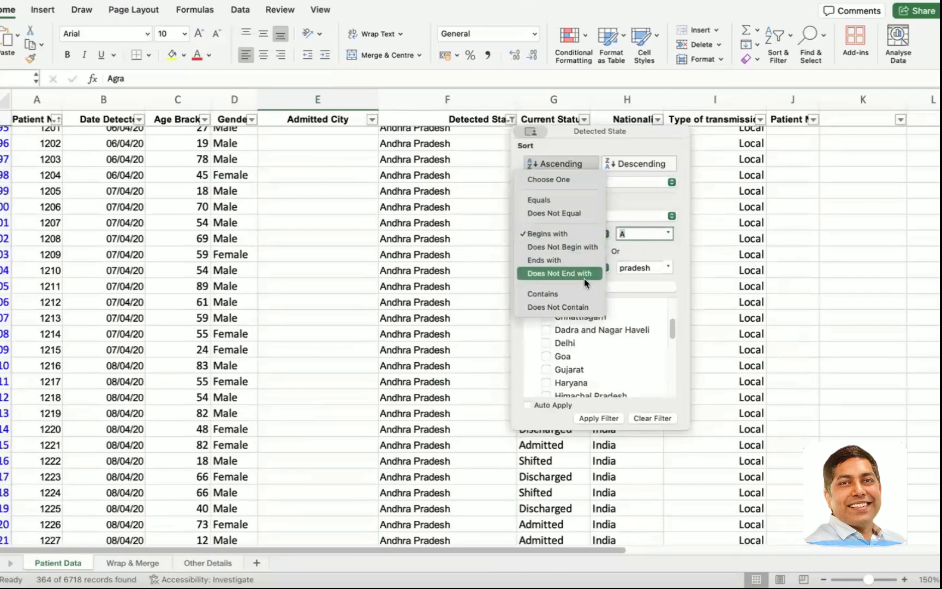
left_click(588, 293)
key("BackSpace")
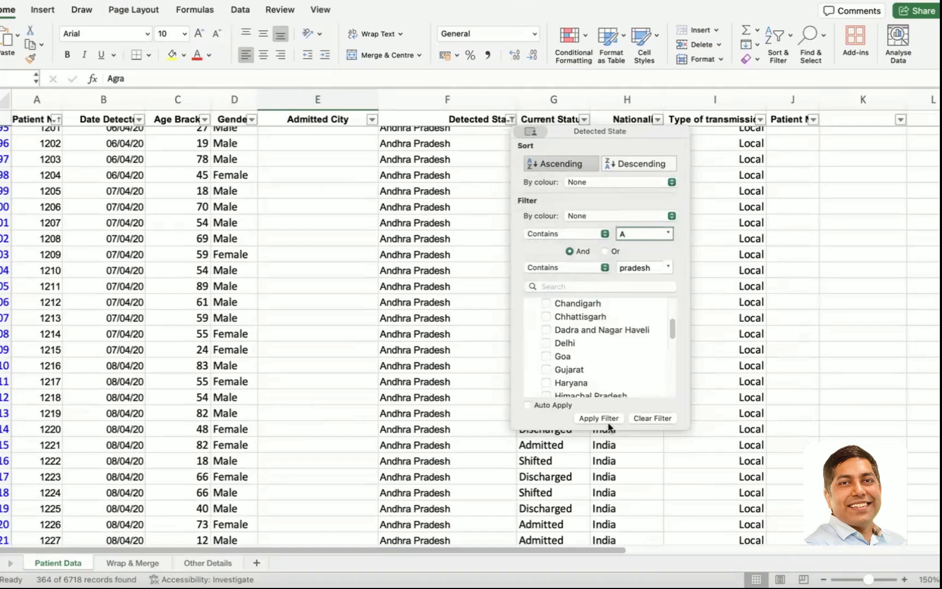
left_click(609, 418)
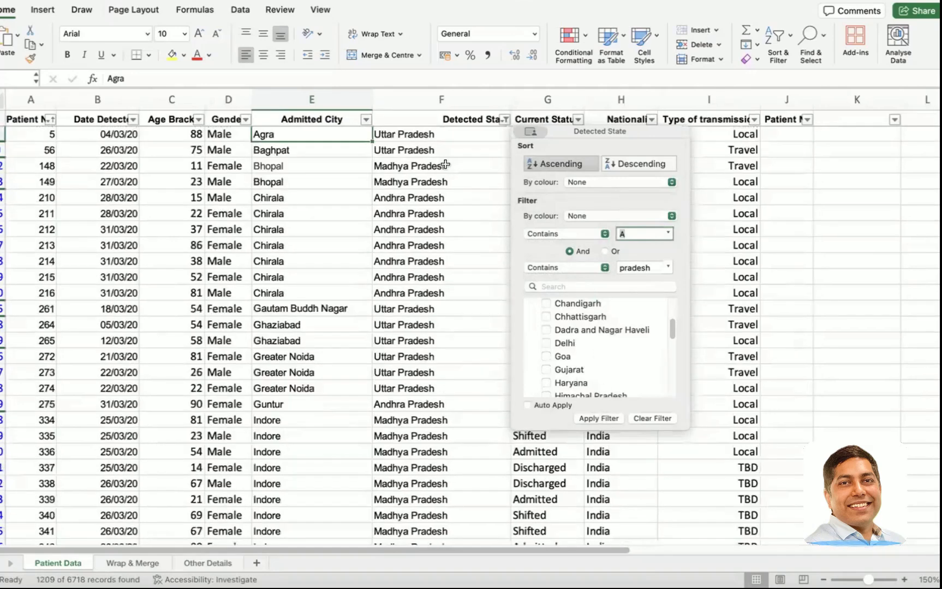
scroll(445, 164, "down", 15)
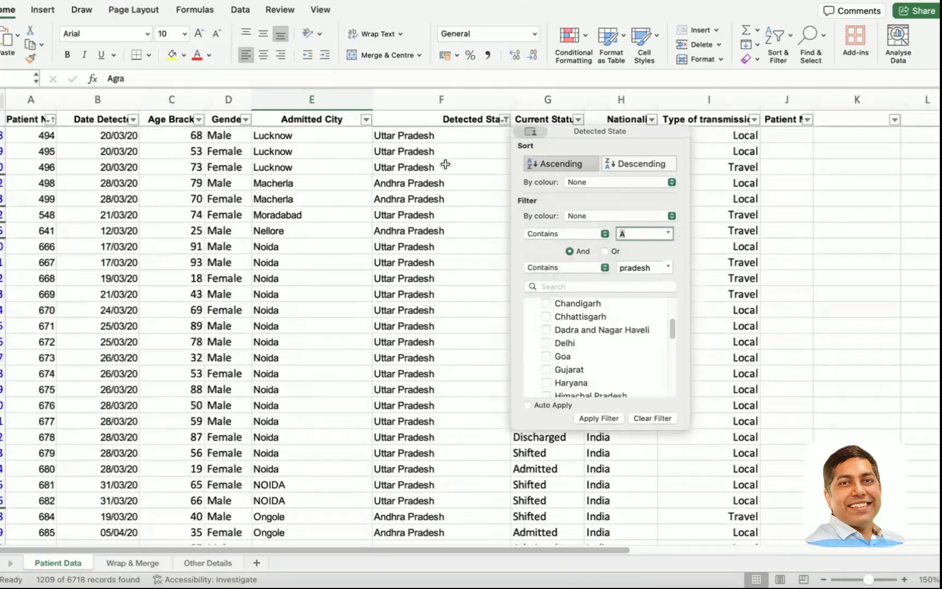
scroll(445, 164, "down", 20)
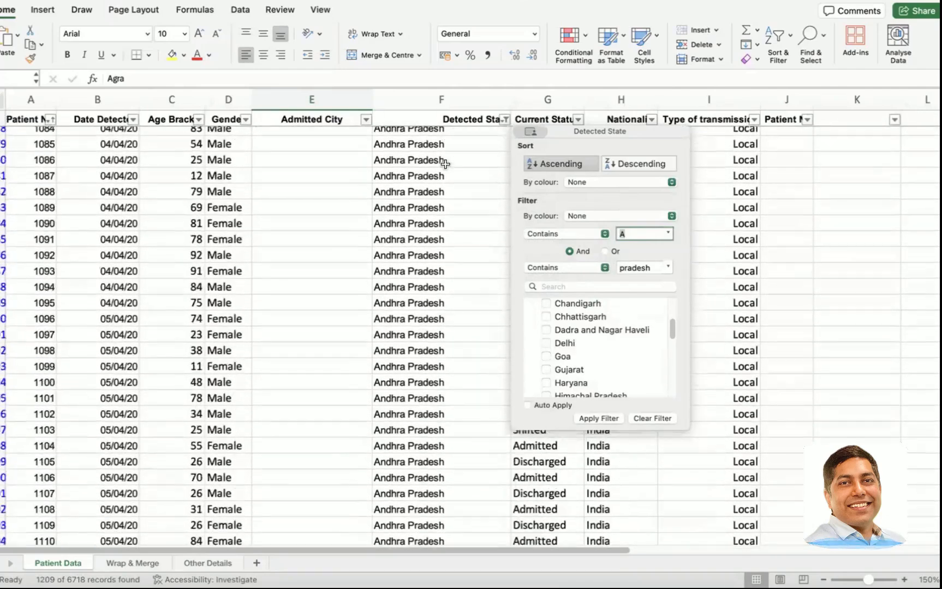
scroll(445, 164, "down", 10)
scroll(446, 164, "up", 20)
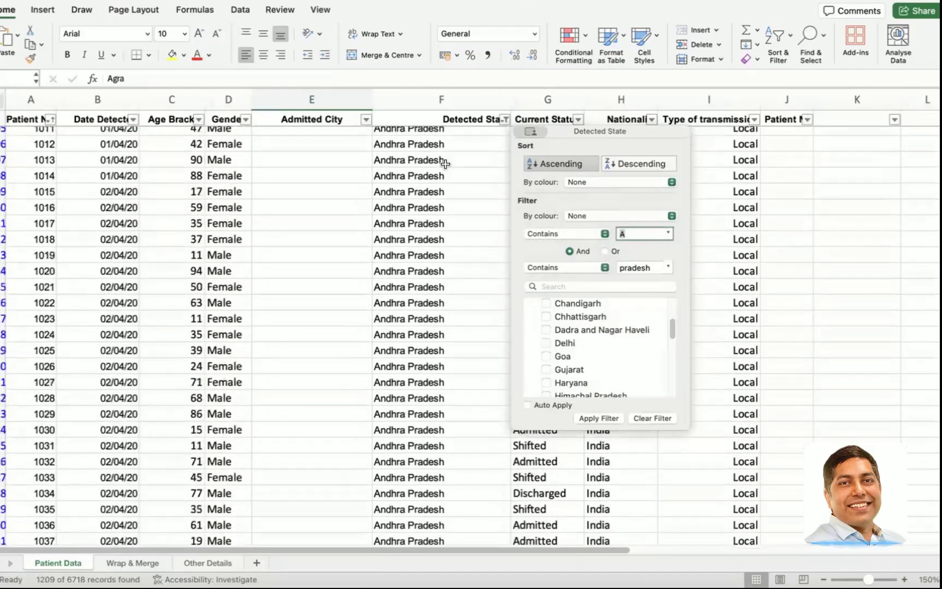
scroll(625, 238, "up", 20)
Change the first Detected State condition to Does Not Contain "k", apply it and look through the records.
left_click(600, 233)
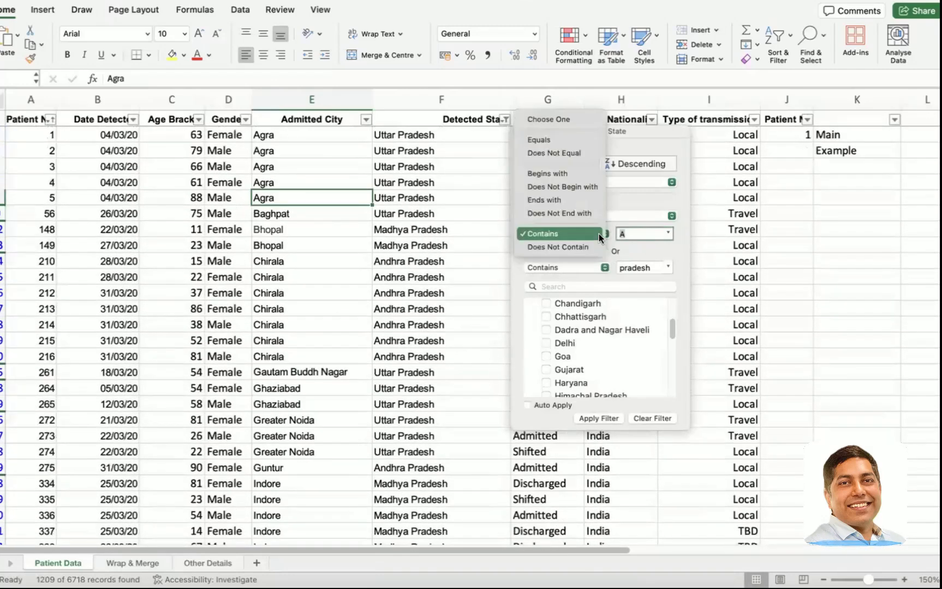
left_click(556, 247)
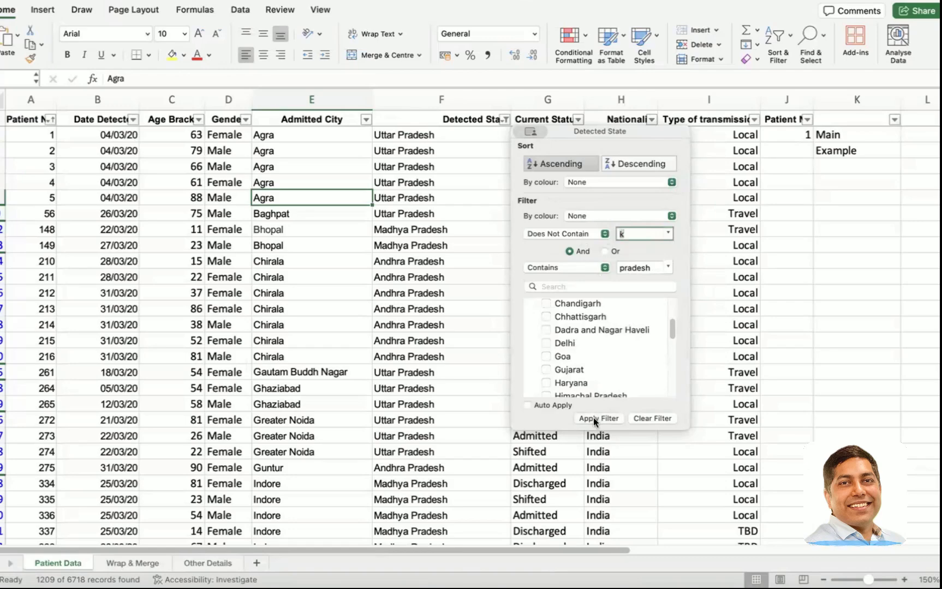
scroll(350, 374, "down", 10)
scroll(481, 448, "down", 5)
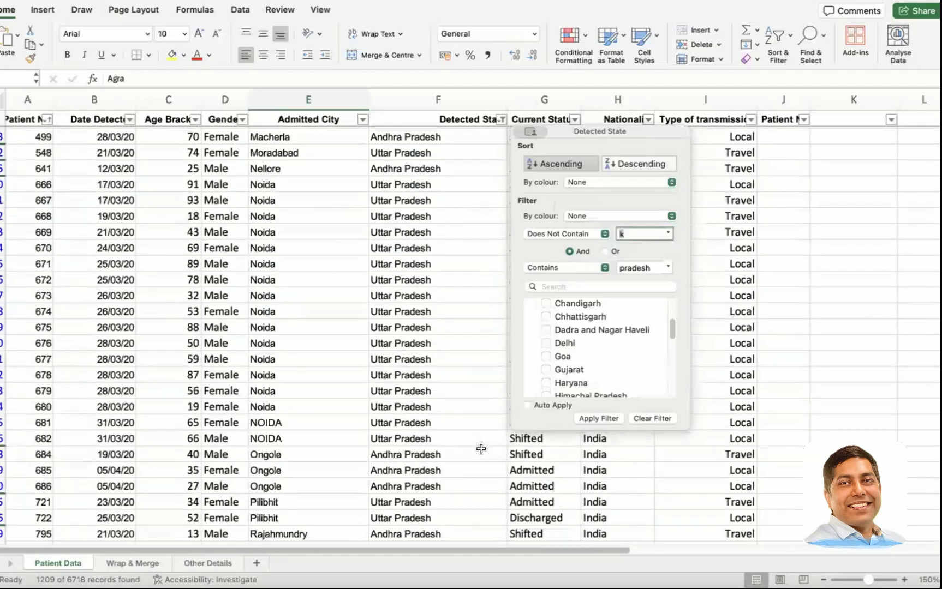
scroll(480, 449, "up", 15)
left_click(603, 233)
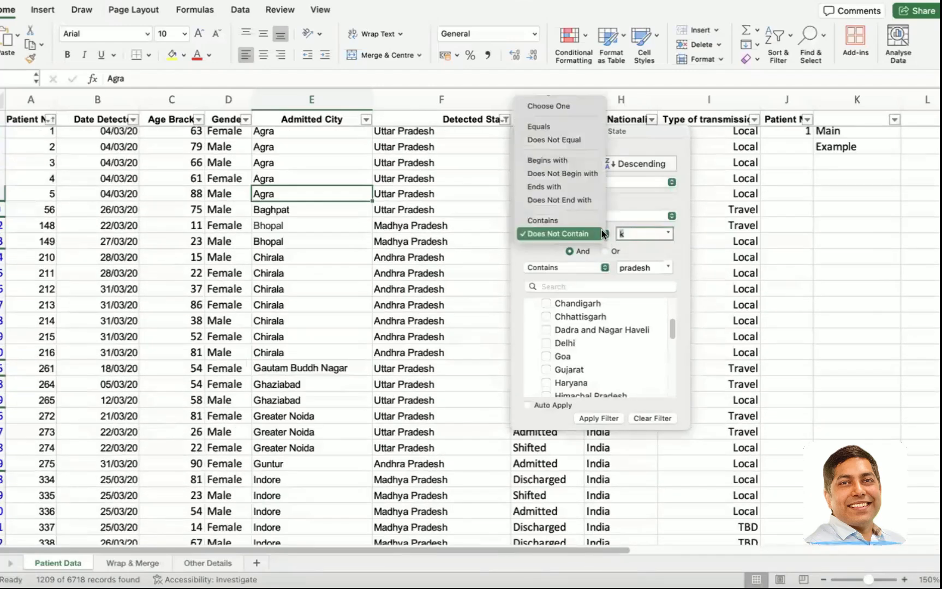
left_click(600, 233)
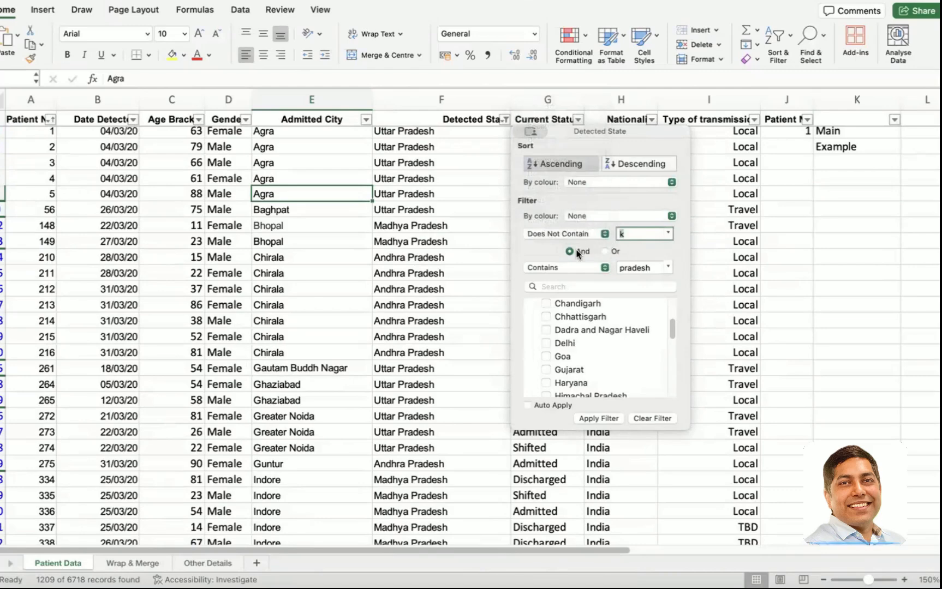
left_click(578, 217)
Give the Chirala row with age 86 a red font and yellow fill, and fill the Ghaziabad row with age 58 yellow.
left_click(368, 273)
left_click(2, 305)
left_click(2, 306)
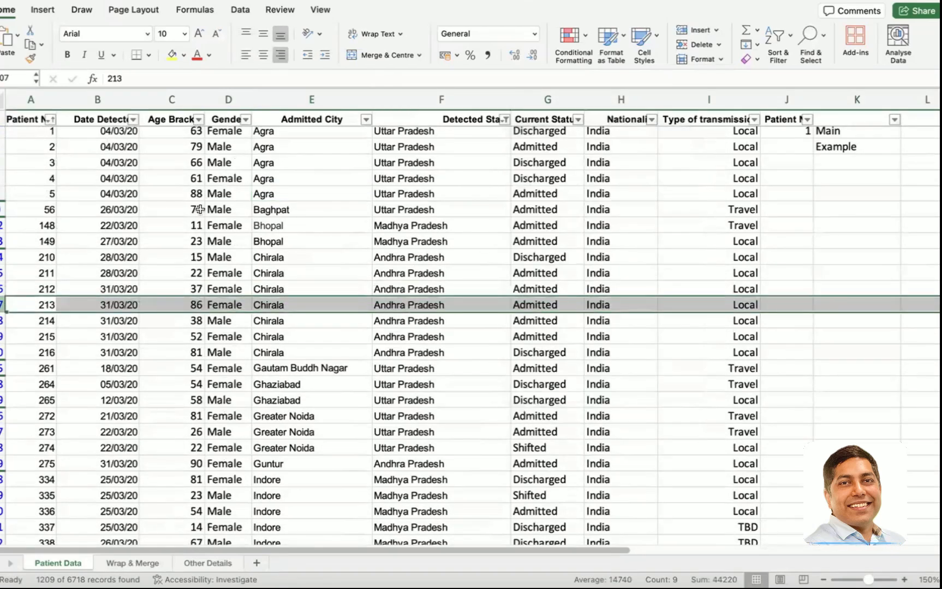
left_click(196, 55)
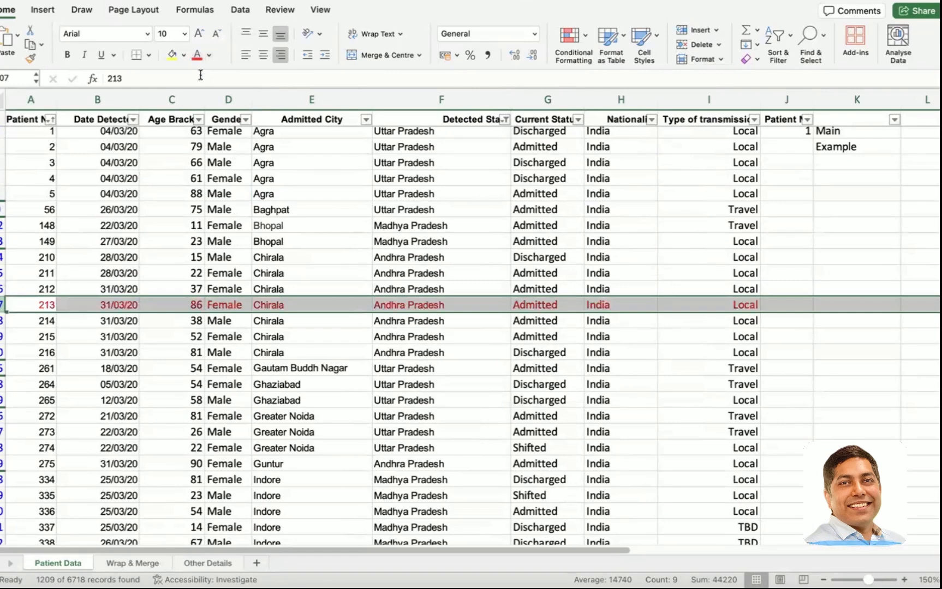
left_click(172, 55)
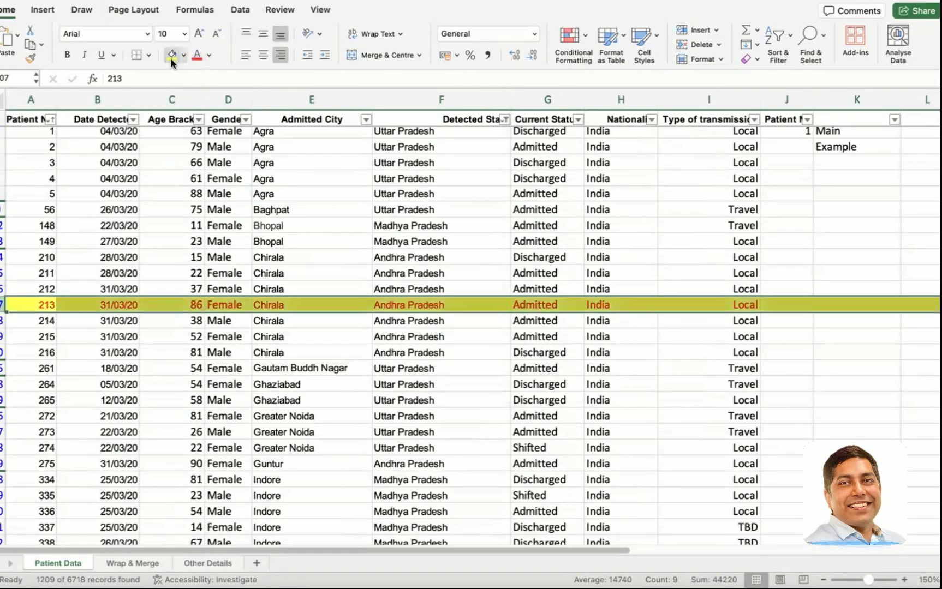
left_click(2, 400)
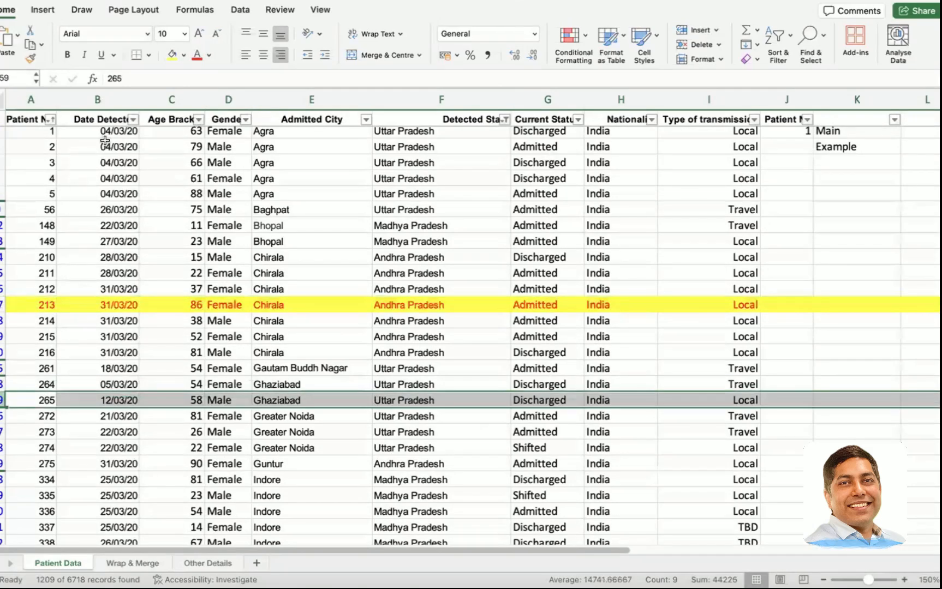
left_click(172, 55)
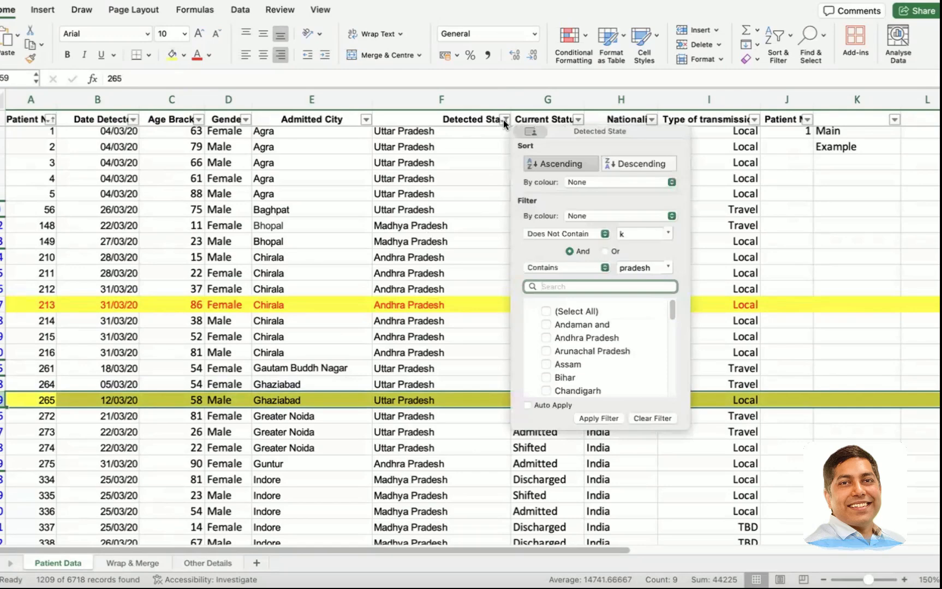
Filter the Detected State column by the yellow cell colour.
left_click(581, 215)
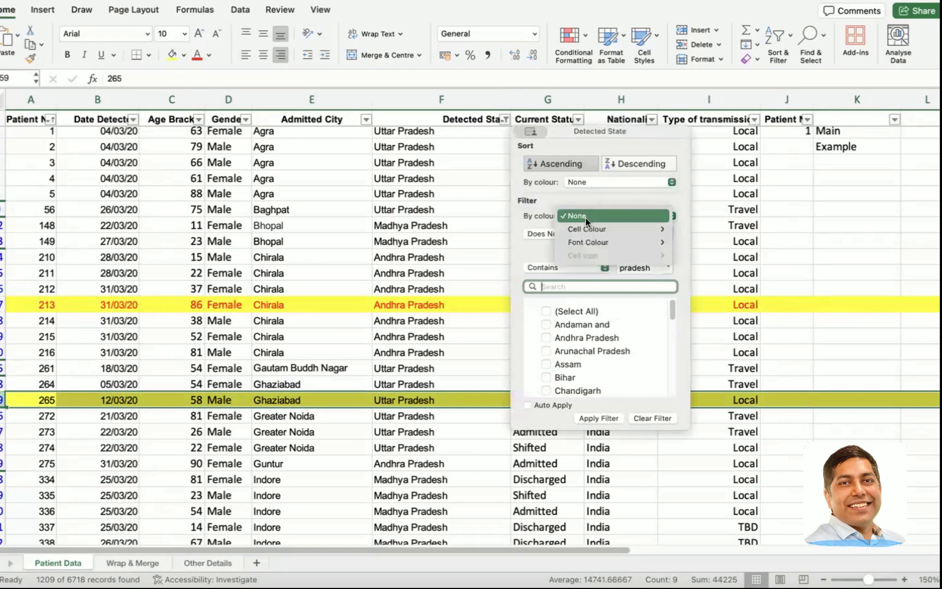
mouse_move(586, 229)
left_click(687, 228)
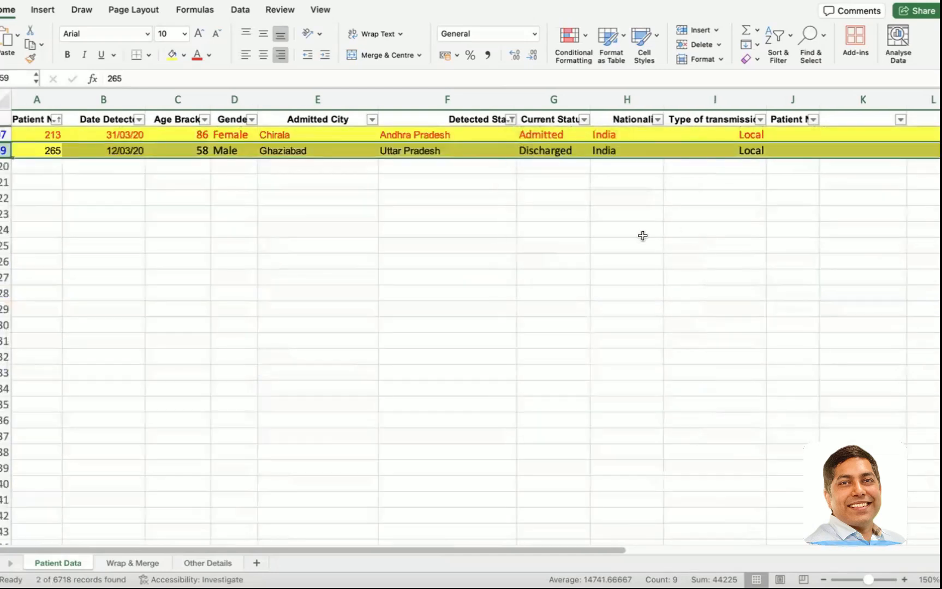
Filter the Detected State column by the red font colour.
left_click(510, 119)
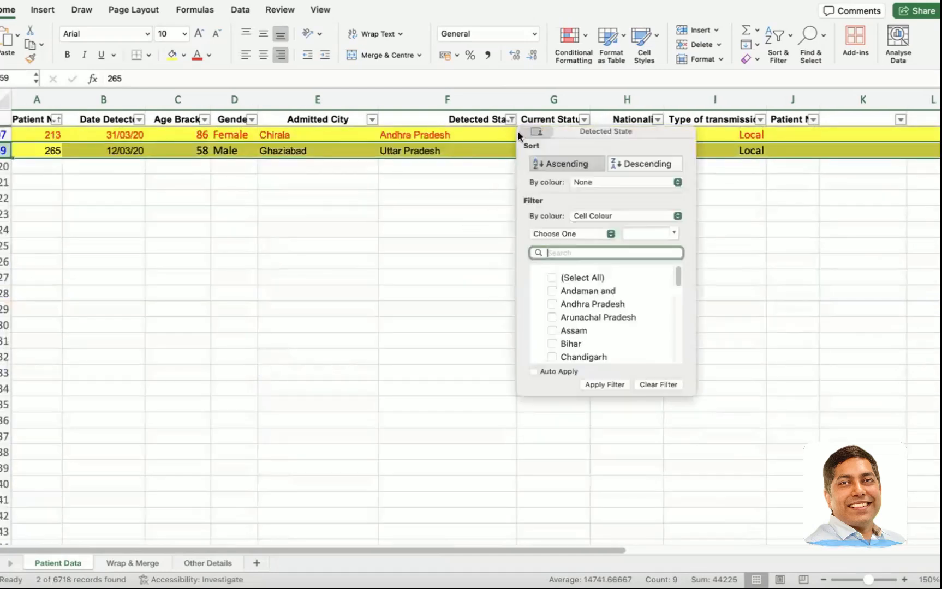
left_click(606, 215)
mouse_move(608, 230)
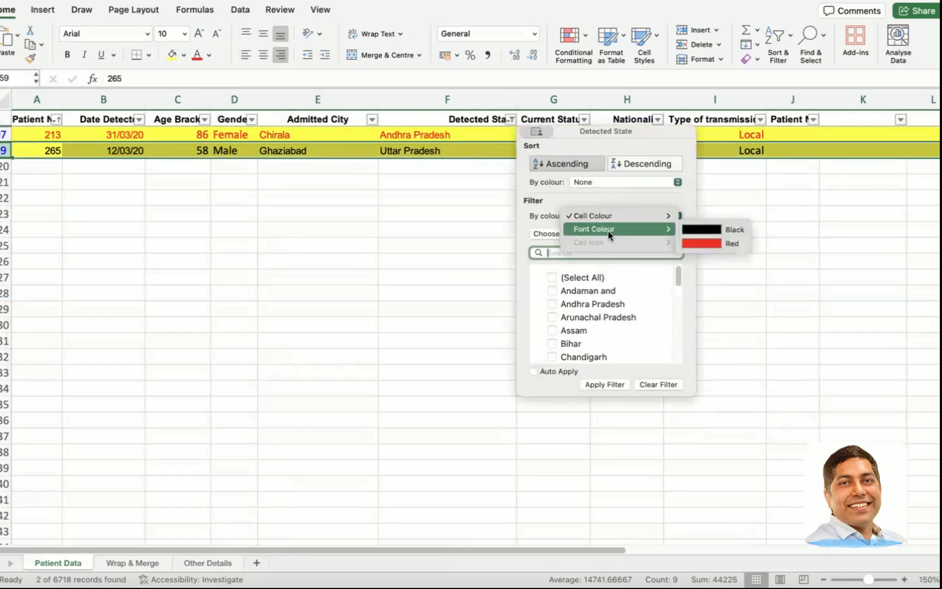
left_click(695, 244)
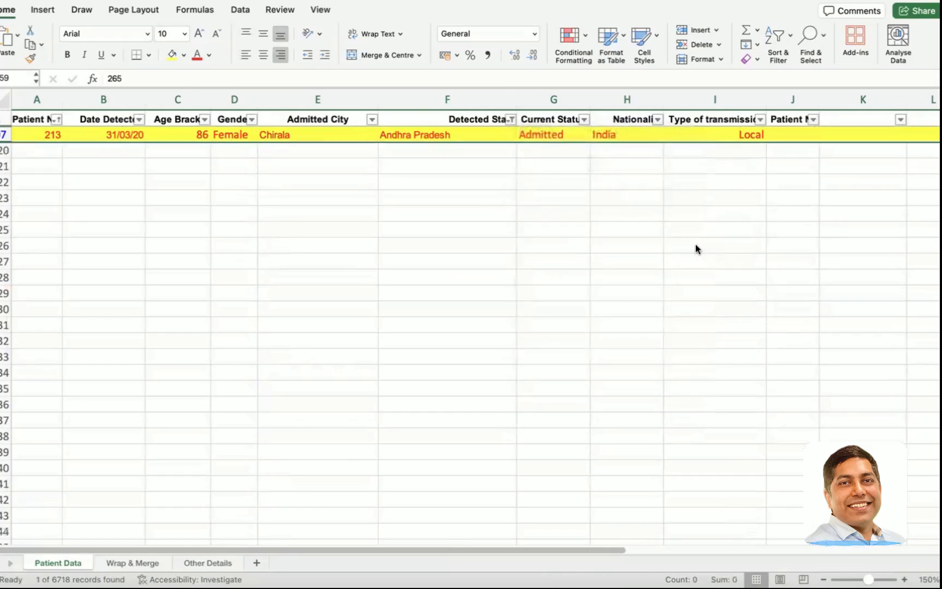
left_click(510, 119)
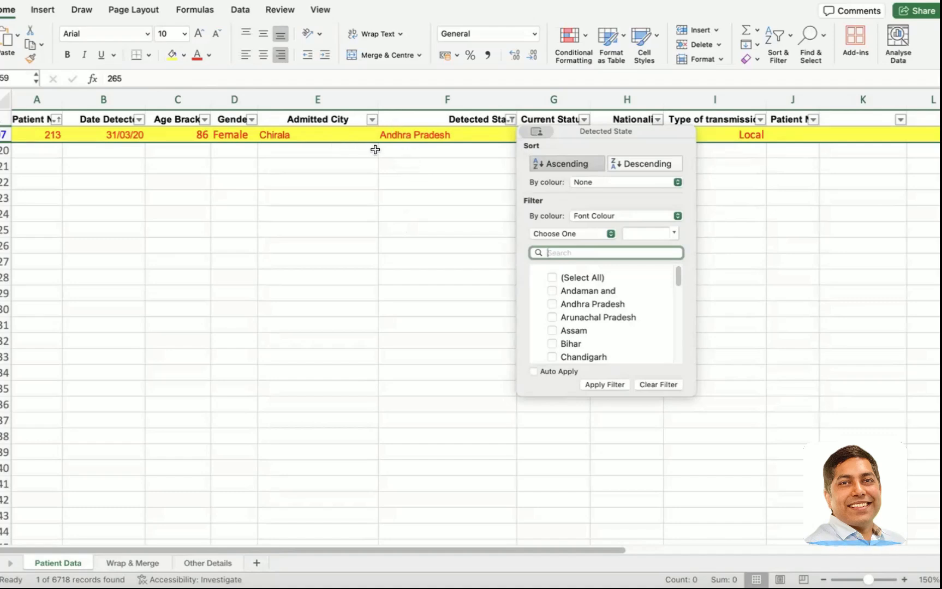
left_click(737, 144)
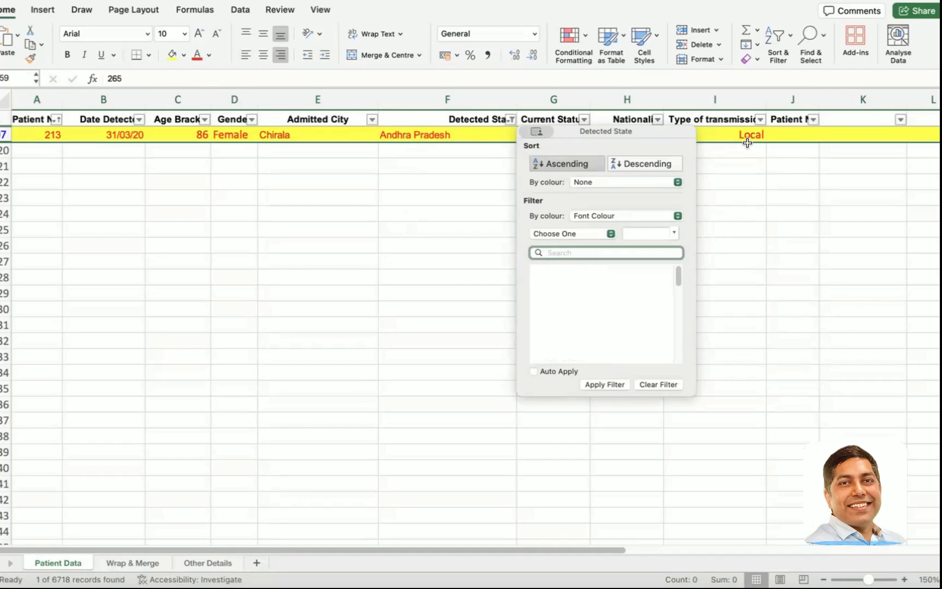
left_click(864, 117)
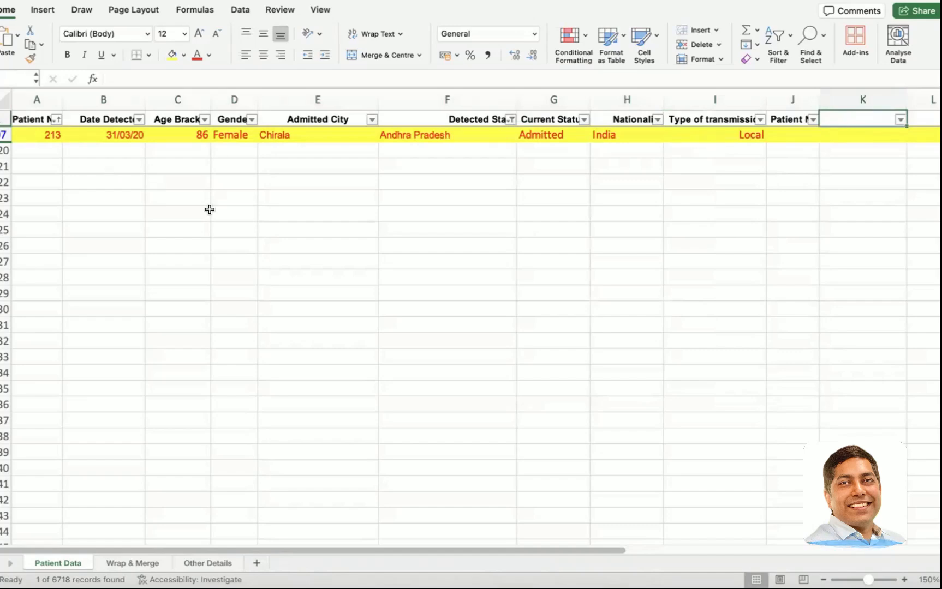
Undo the font-colour and cell-colour filters and the yellow fills on the Chirala and Ghaziabad rows.
key("super+z")
key("super+z")
key("super+z")
key("super+z")
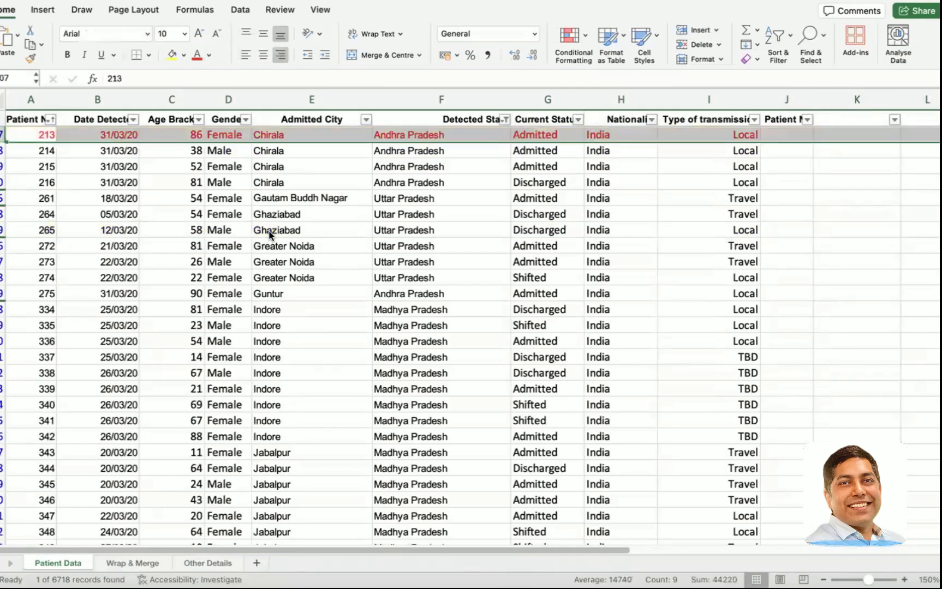
scroll(269, 235, "up", 3)
scroll(713, 192, "up", 2)
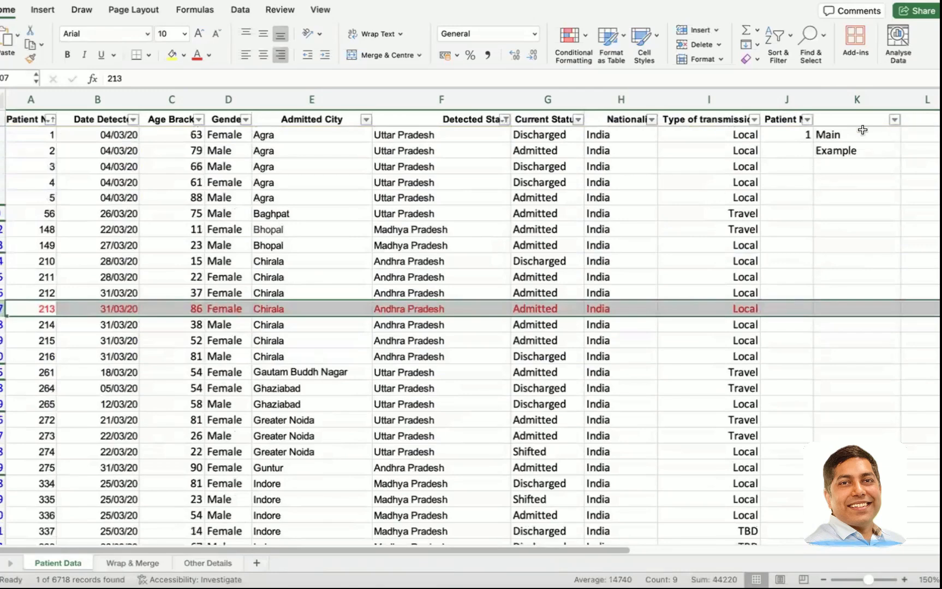
Replace the column J header "Patient No" with "Event Done".
left_click(846, 117)
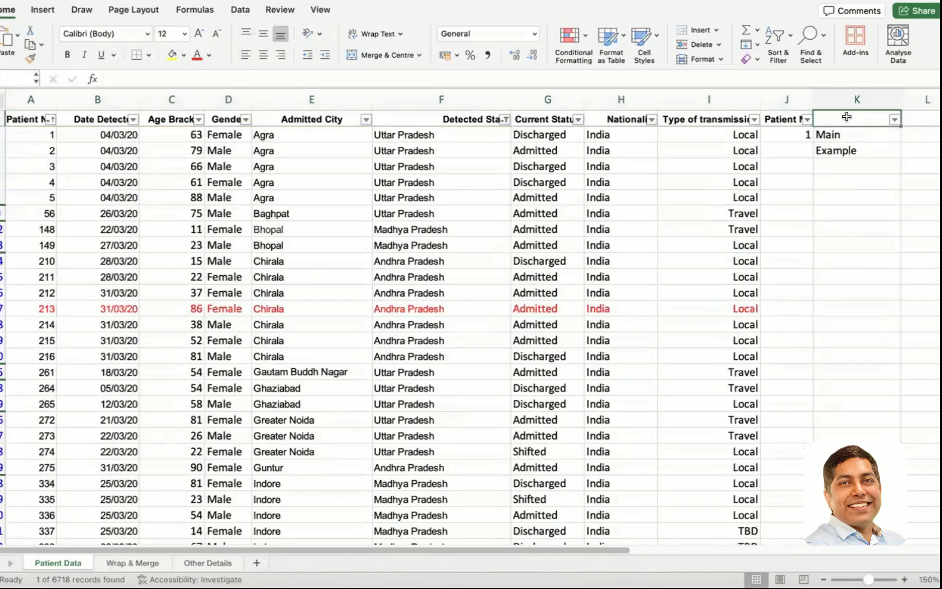
left_click(796, 119)
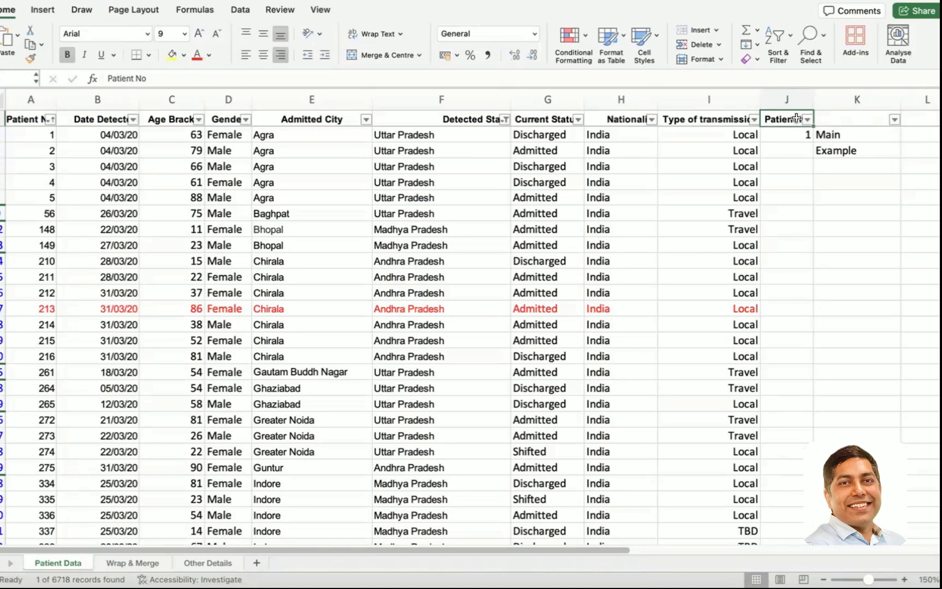
type("Com")
key("BackSpace")
key("BackSpace")
key("BackSpace")
type("E")
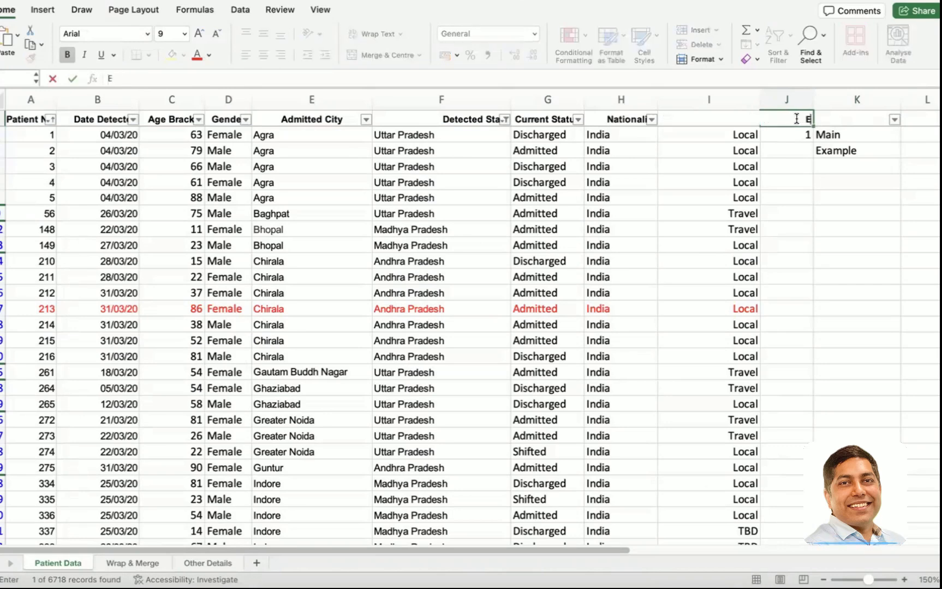
type("vent Date")
key("Return")
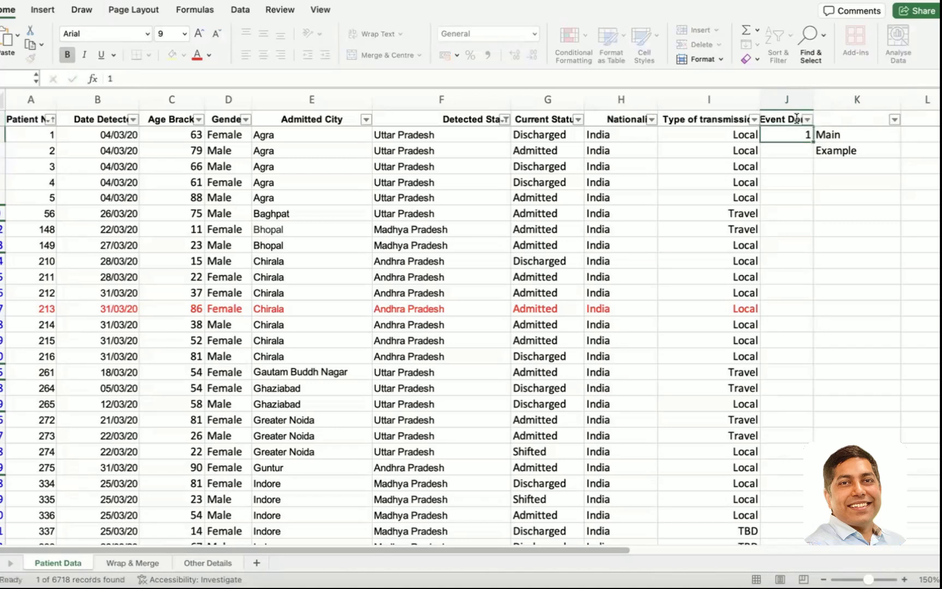
Fill the Bhopal row with age 11 yellow and enter "Yes" in its Event Done cell.
left_click(3, 229)
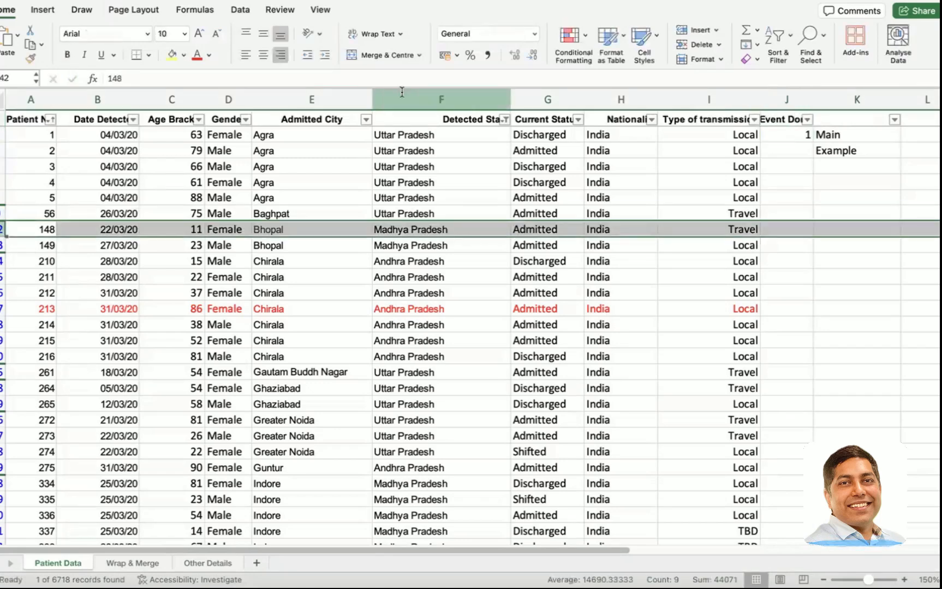
left_click(171, 55)
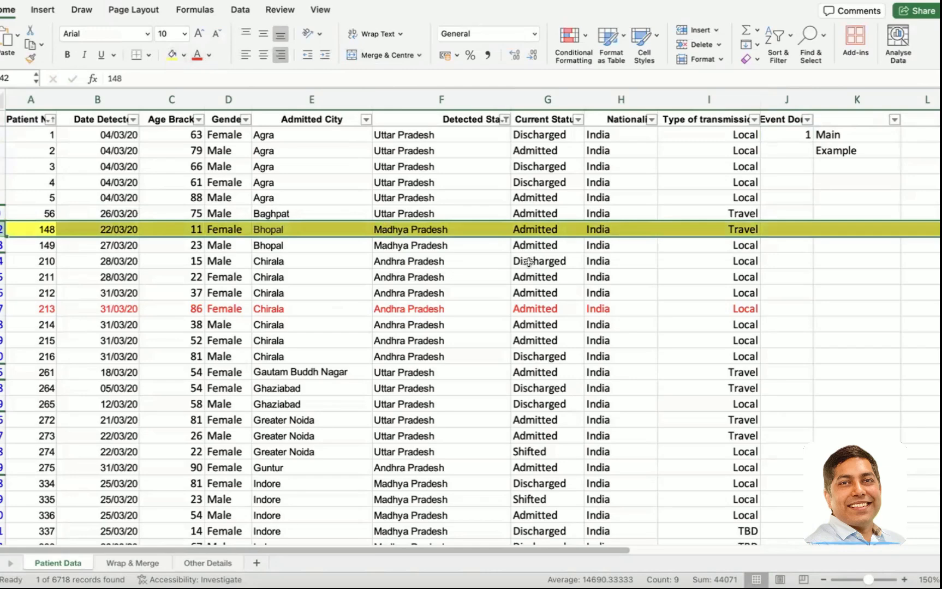
left_click(787, 230)
type("Ye")
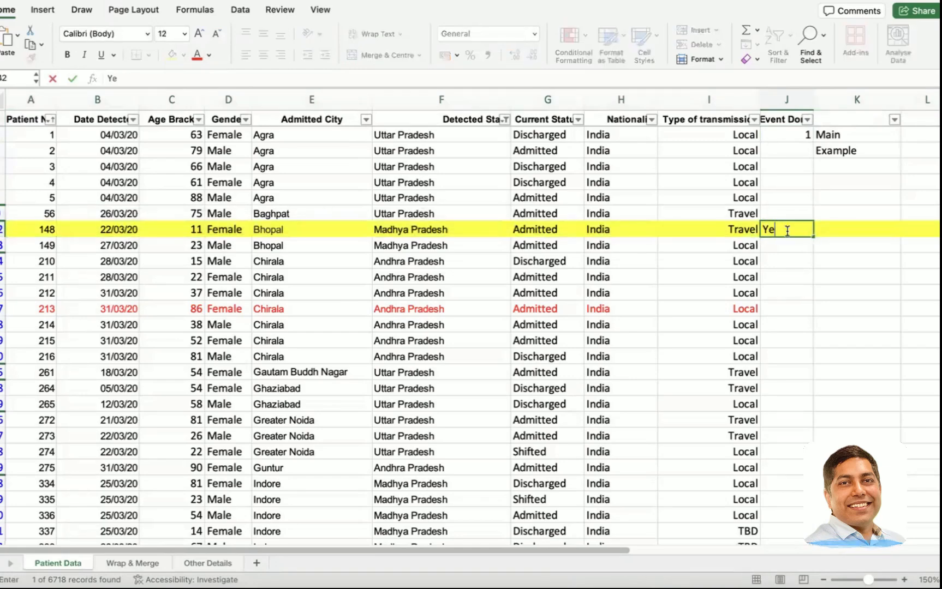
type("s")
key("Return")
Remove the yellow fill from the Bhopal row with age 11.
left_click(2, 229)
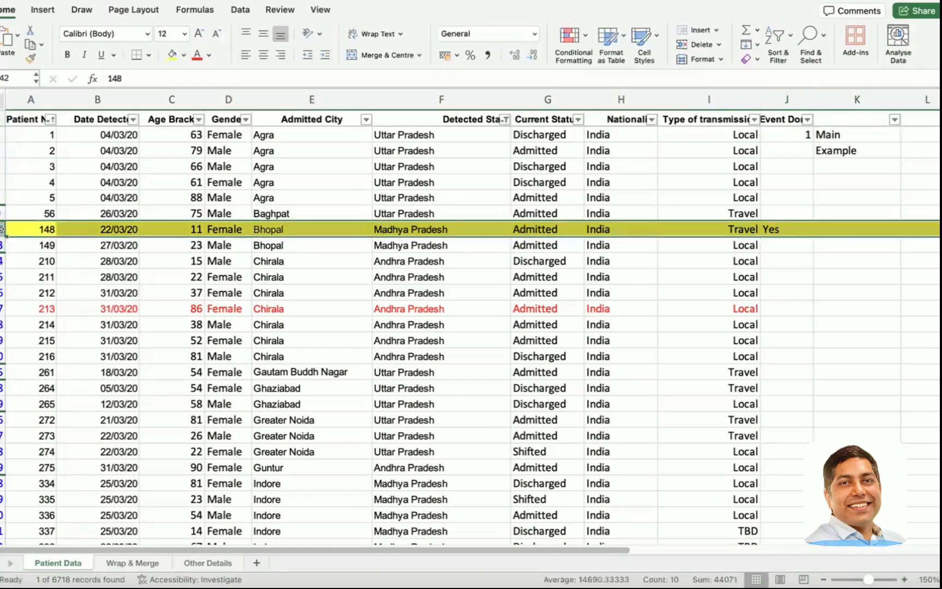
left_click(184, 53)
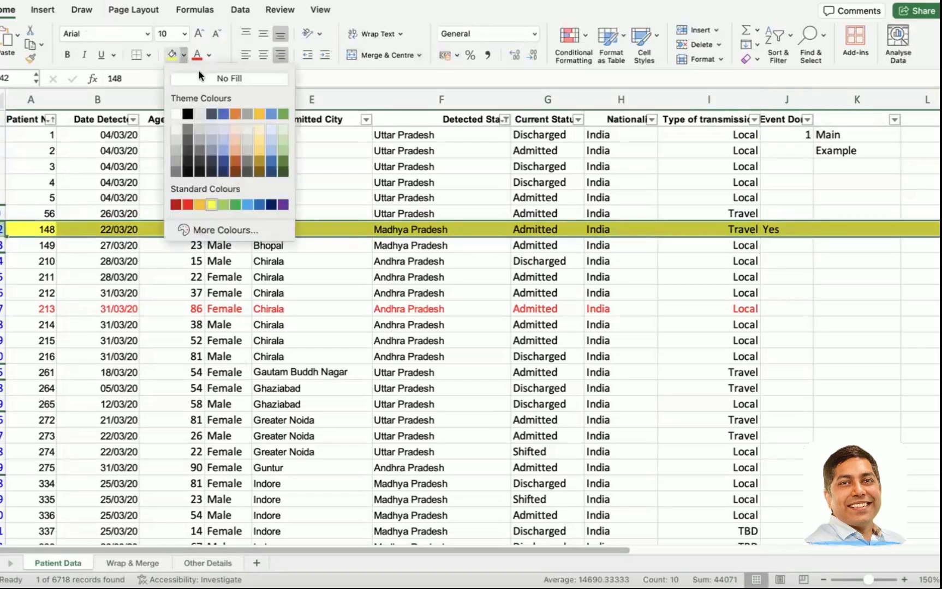
left_click(210, 77)
left_click(257, 214)
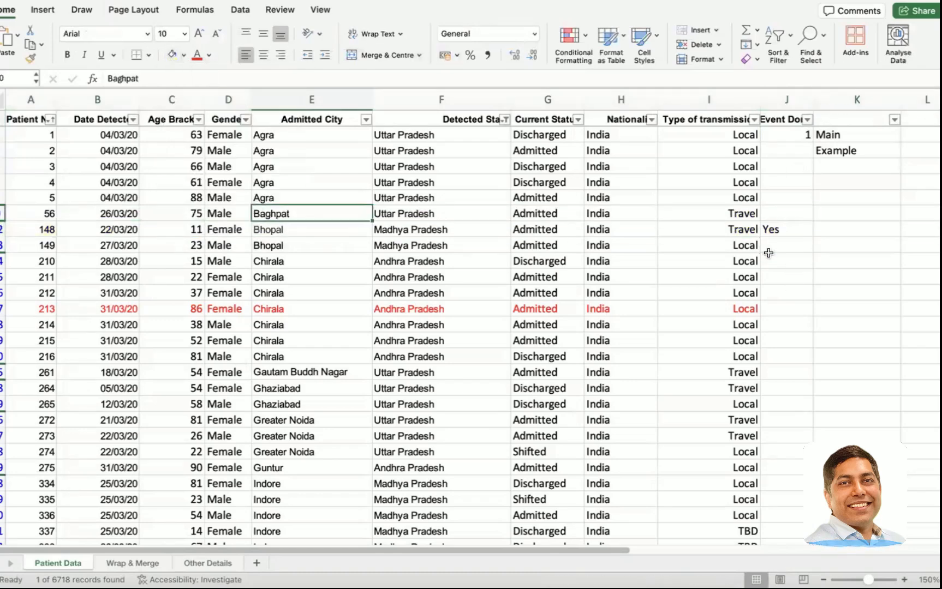
Try to filter the Event Done column so that only the value Yes is selected.
left_click_drag(805, 138, 805, 121)
left_click(807, 119)
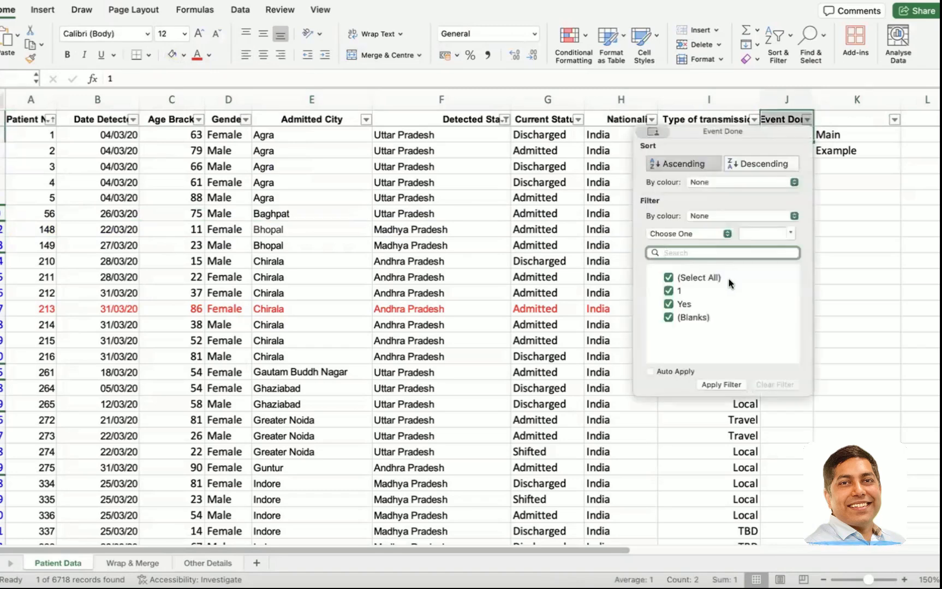
left_click(669, 278)
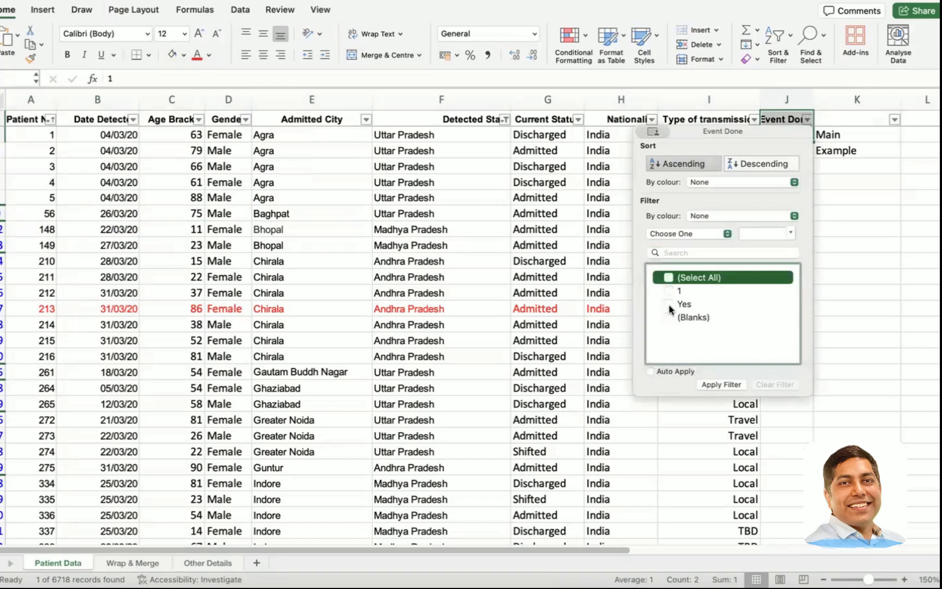
left_click(669, 305)
key("Escape")
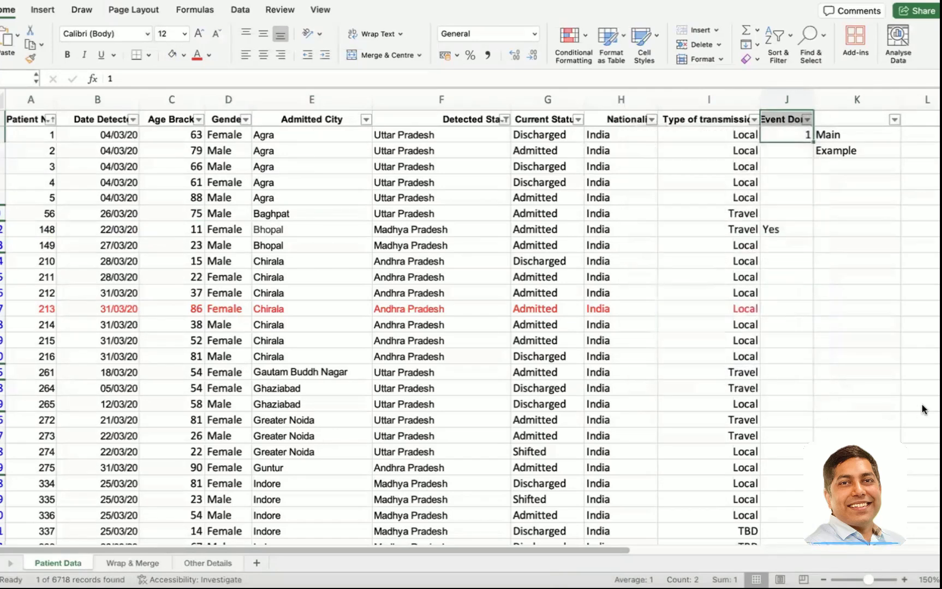
left_click(808, 119)
left_click(669, 279)
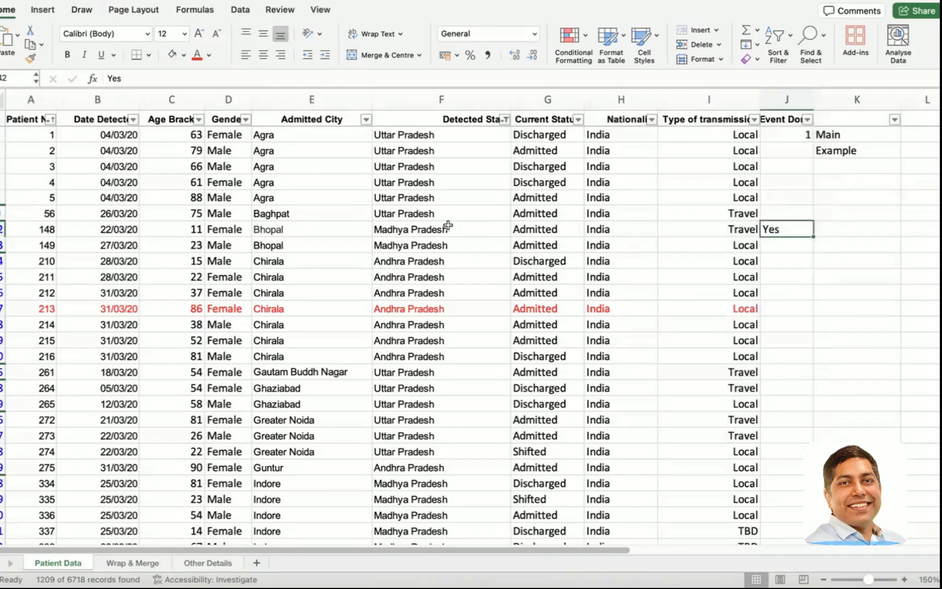
left_click(447, 229)
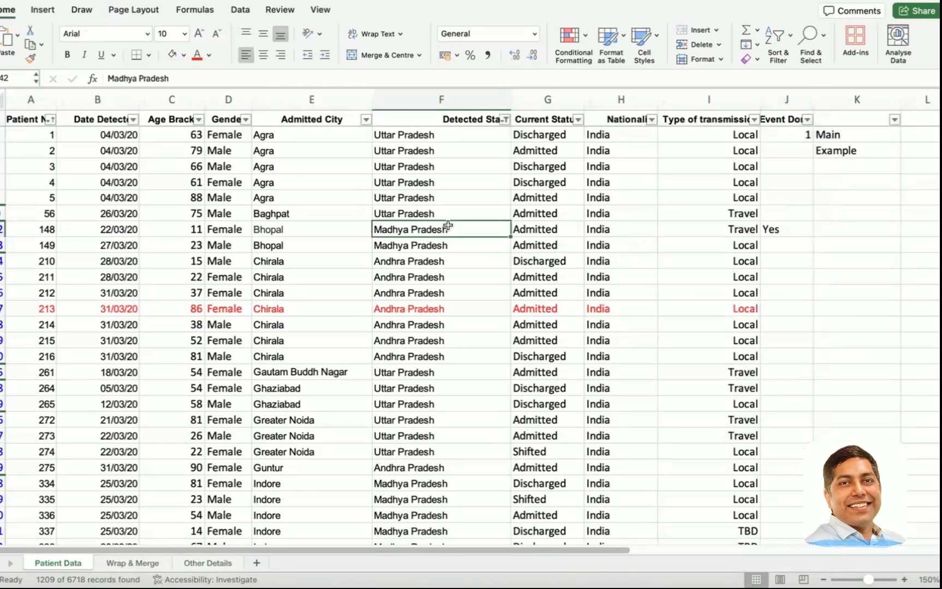